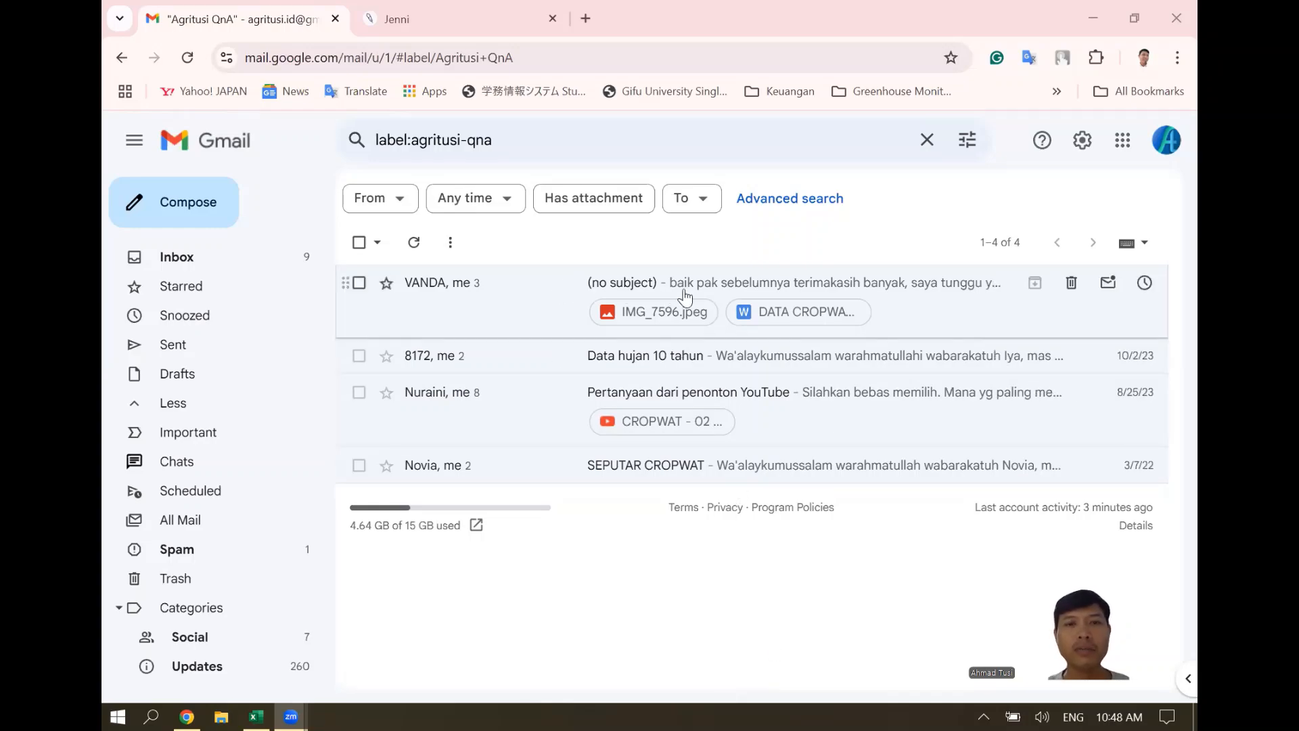
# - Open the newest Agritusi QnA conversation and read its first message, including the error photo and the attached document
pyautogui.click(735, 291)
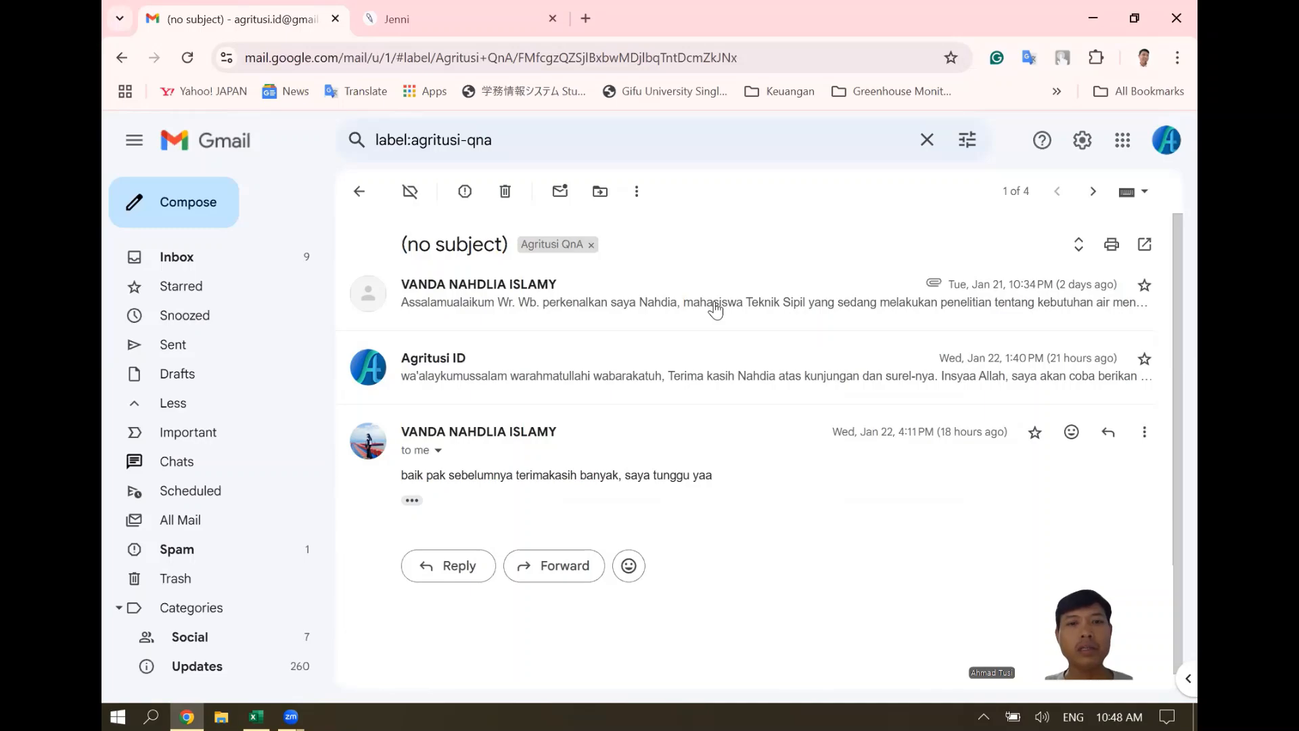
pyautogui.click(715, 310)
pyautogui.scroll(-2, 723, 419)
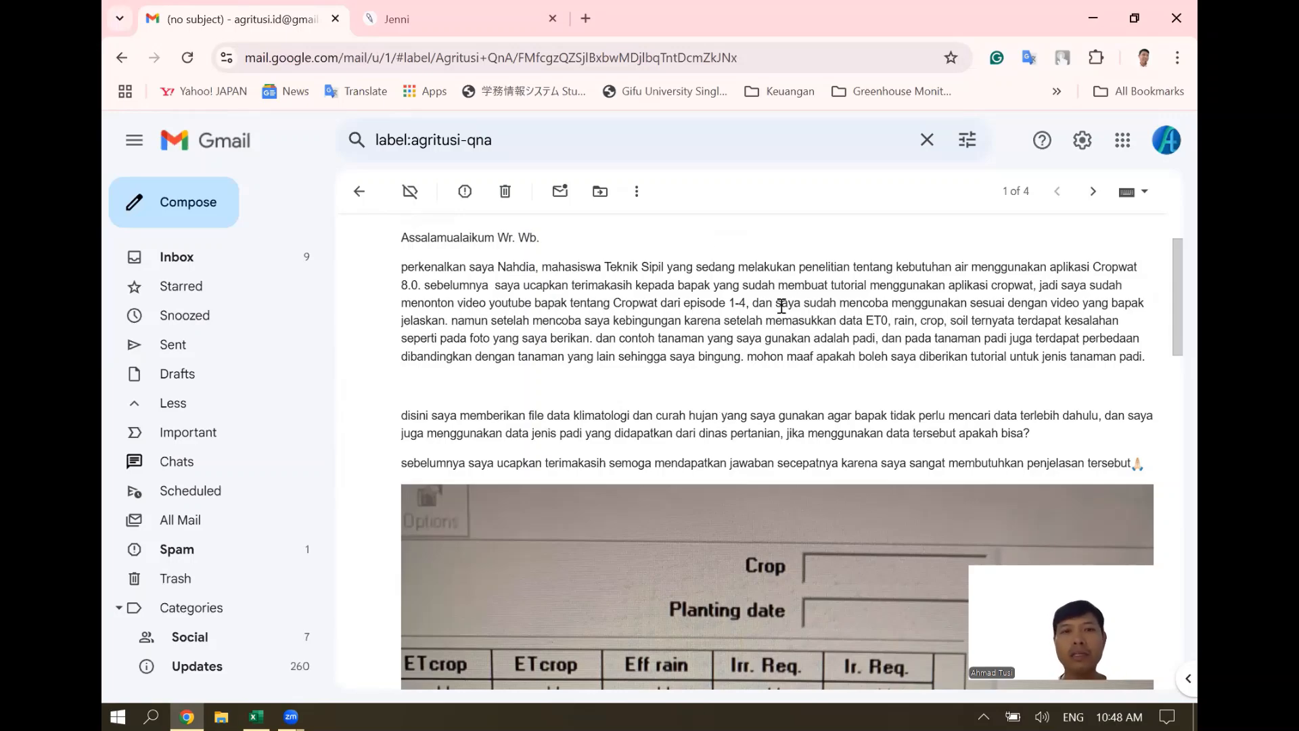
pyautogui.scroll(-1, 781, 306)
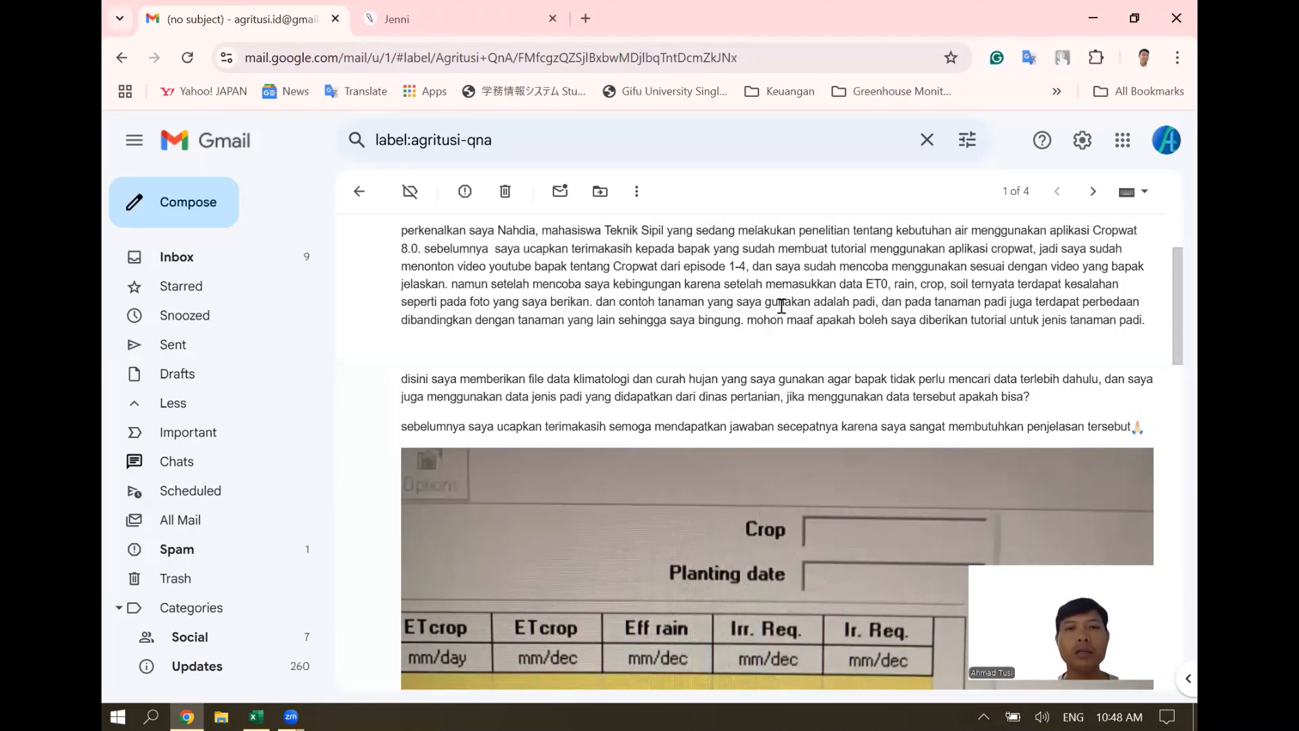
pyautogui.scroll(-4, 838, 401)
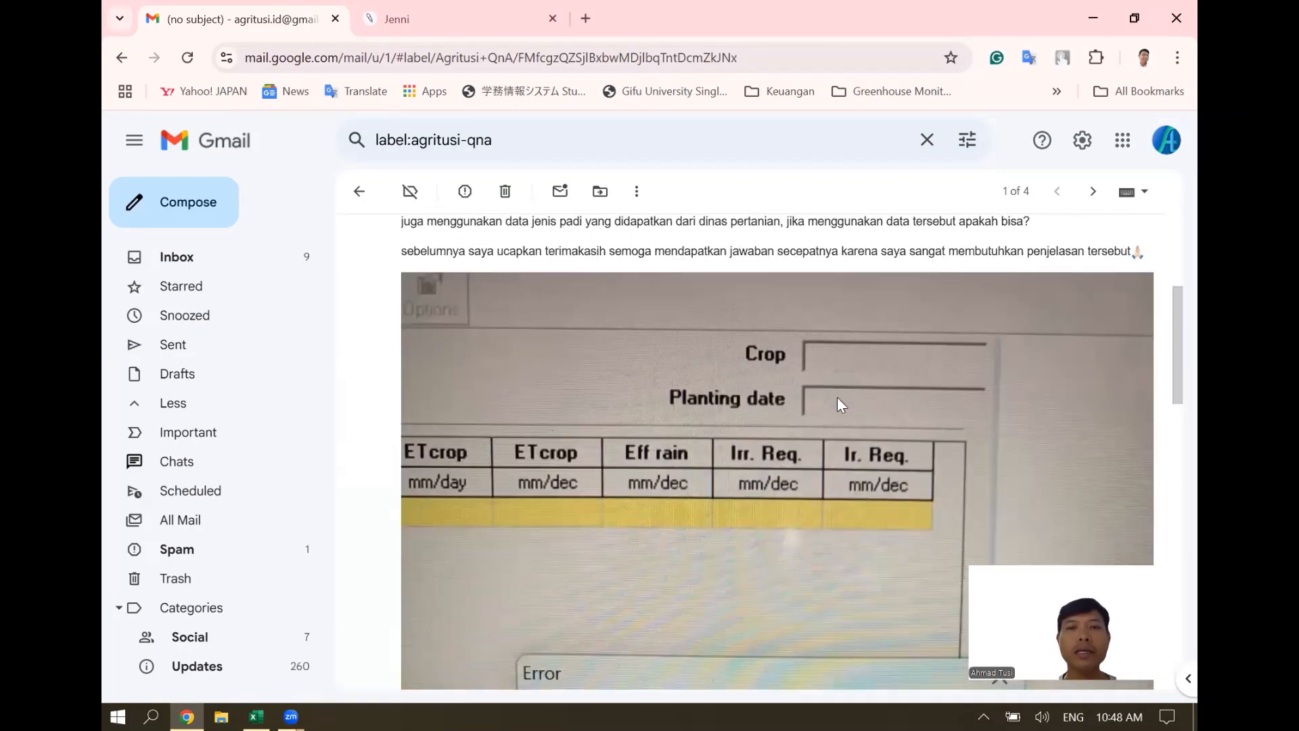
pyautogui.scroll(-5, 838, 400)
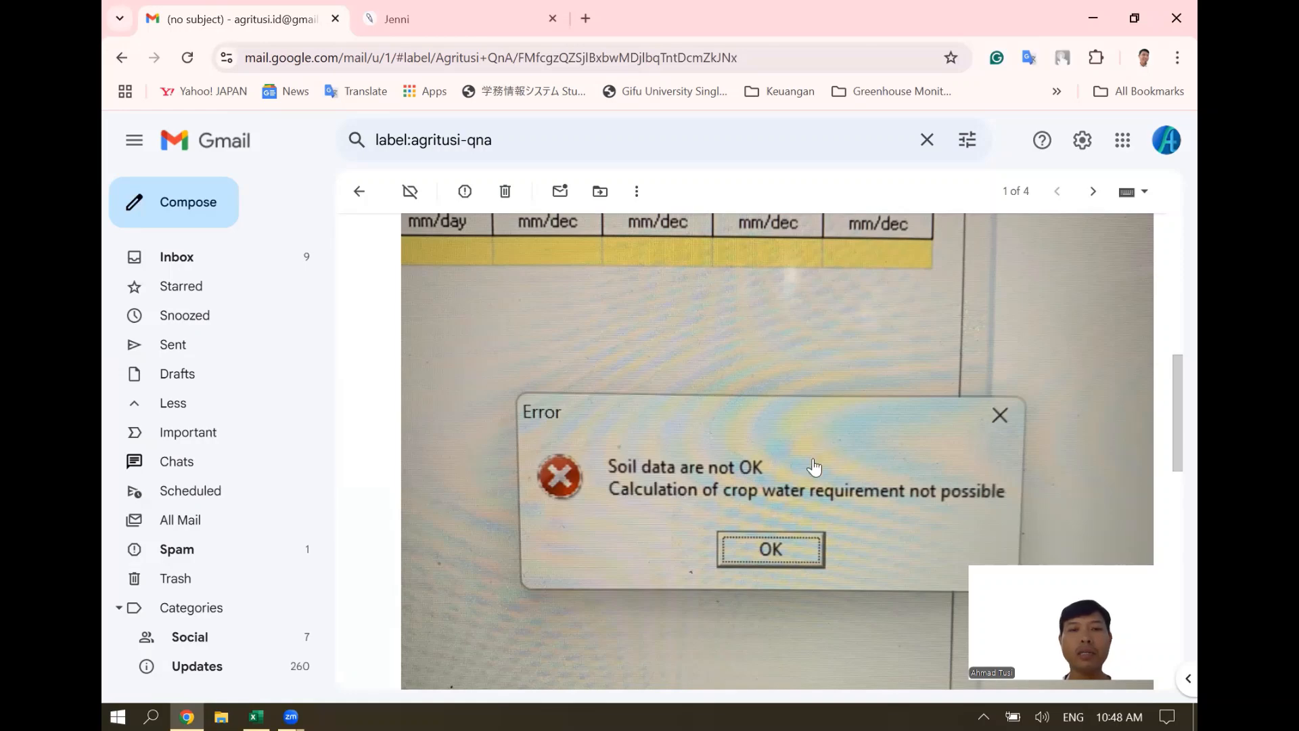
pyautogui.scroll(-1, 700, 531)
pyautogui.scroll(-1, 700, 531)
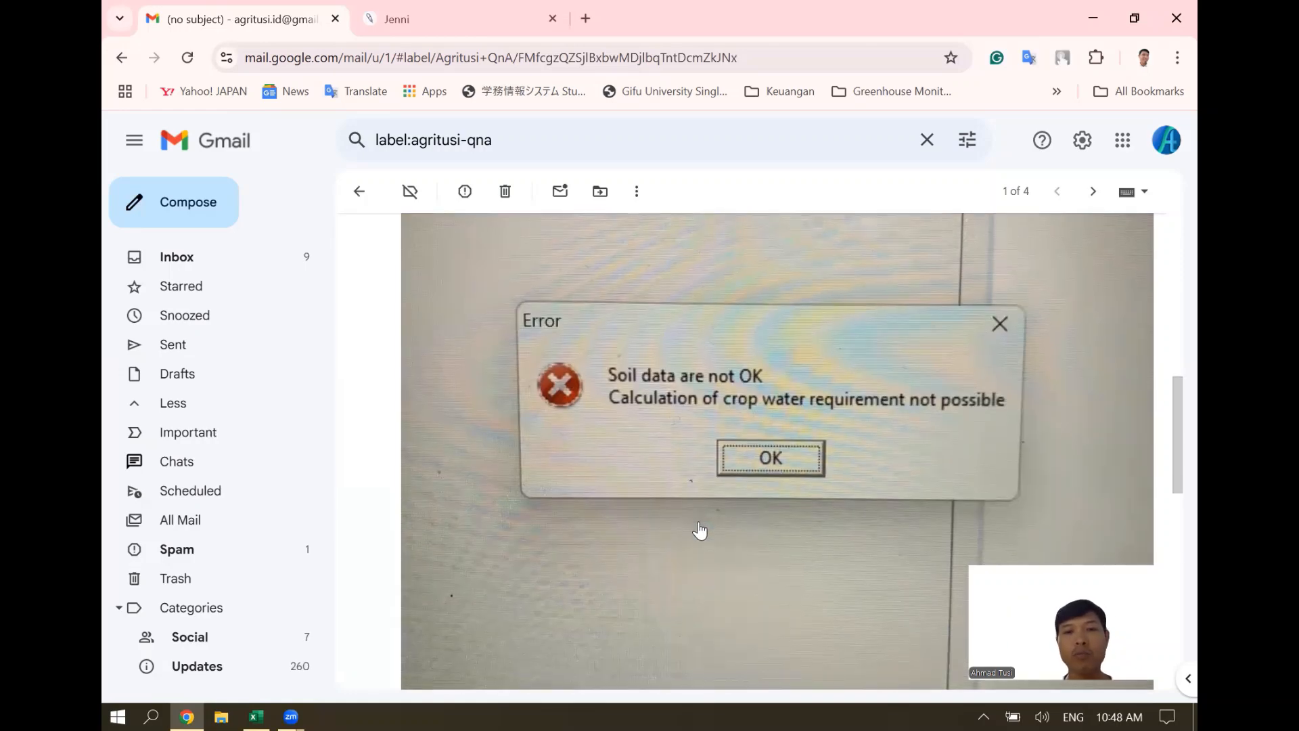
pyautogui.scroll(3, 701, 531)
pyautogui.scroll(-10, 700, 531)
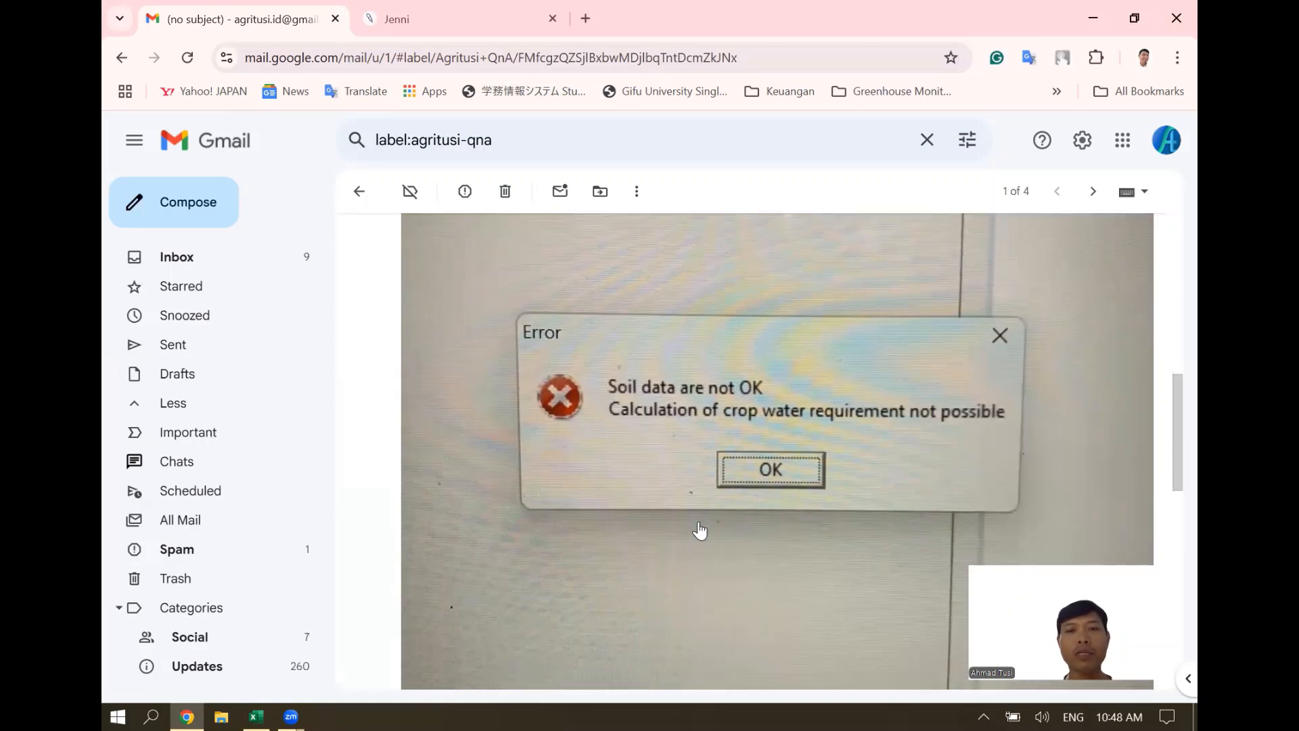
pyautogui.scroll(-1, 701, 531)
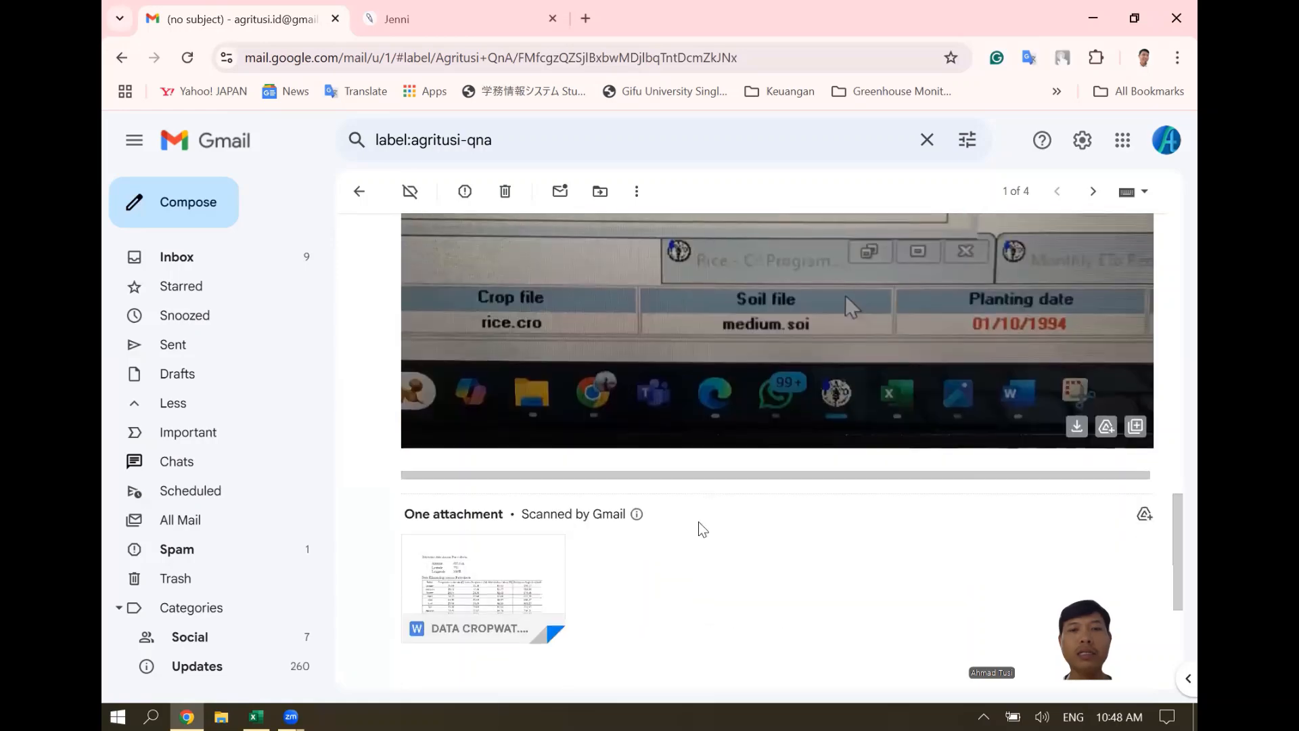
# - Reread the message's question about rice in CROPWAT 8.0 and look at its error photo again
pyautogui.scroll(10, 700, 531)
pyautogui.scroll(5, 700, 531)
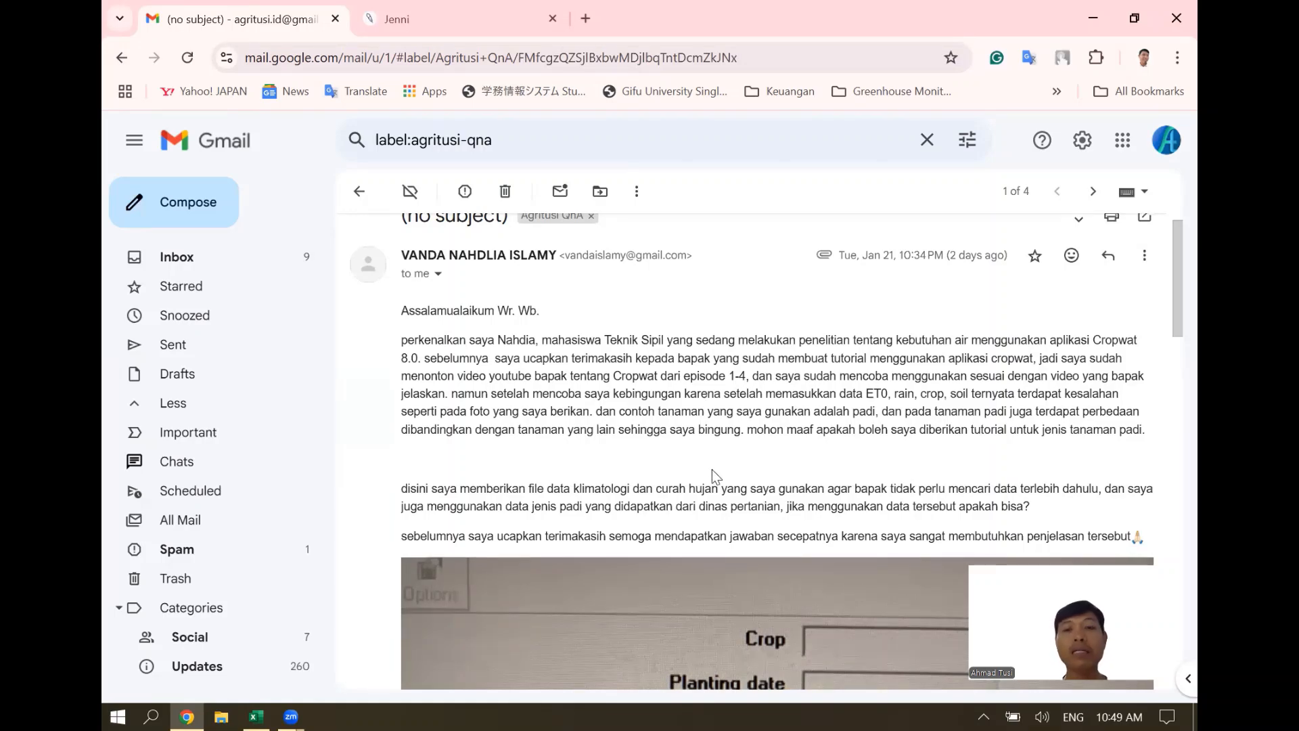
pyautogui.scroll(-5, 784, 504)
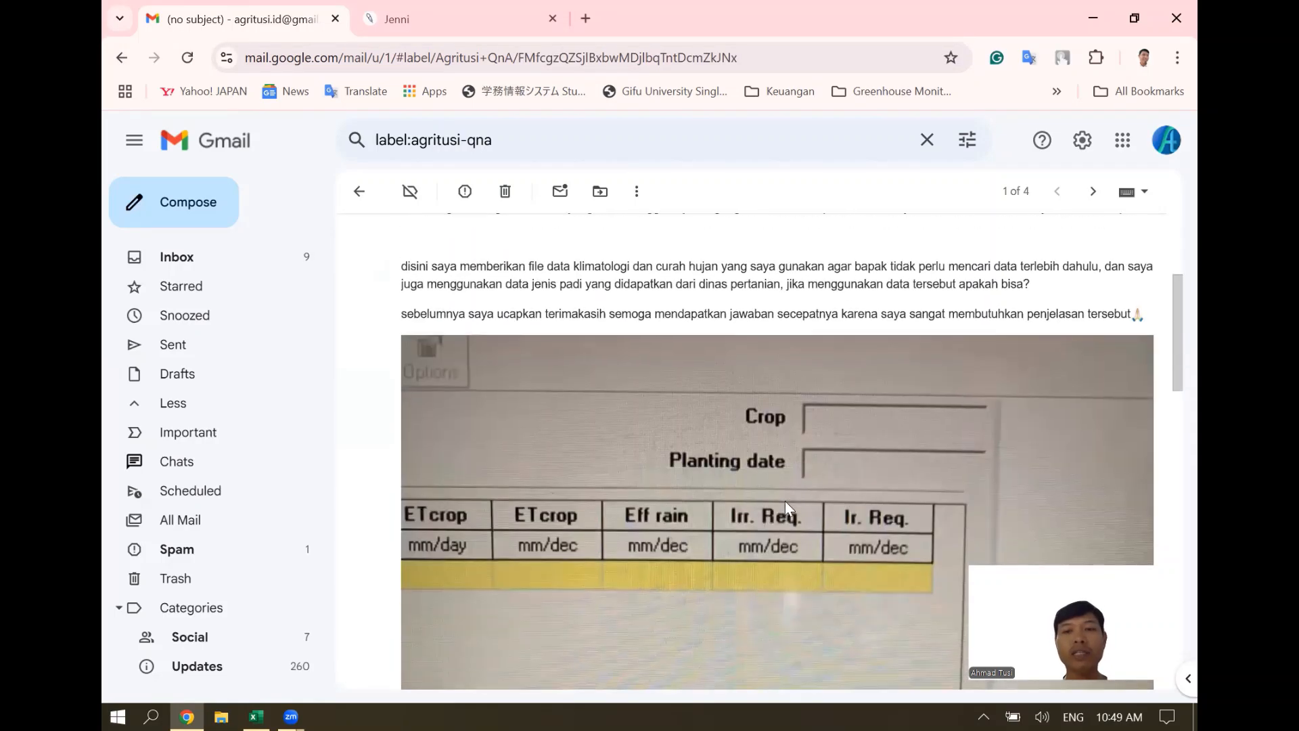
pyautogui.scroll(-2, 785, 508)
pyautogui.scroll(5, 785, 509)
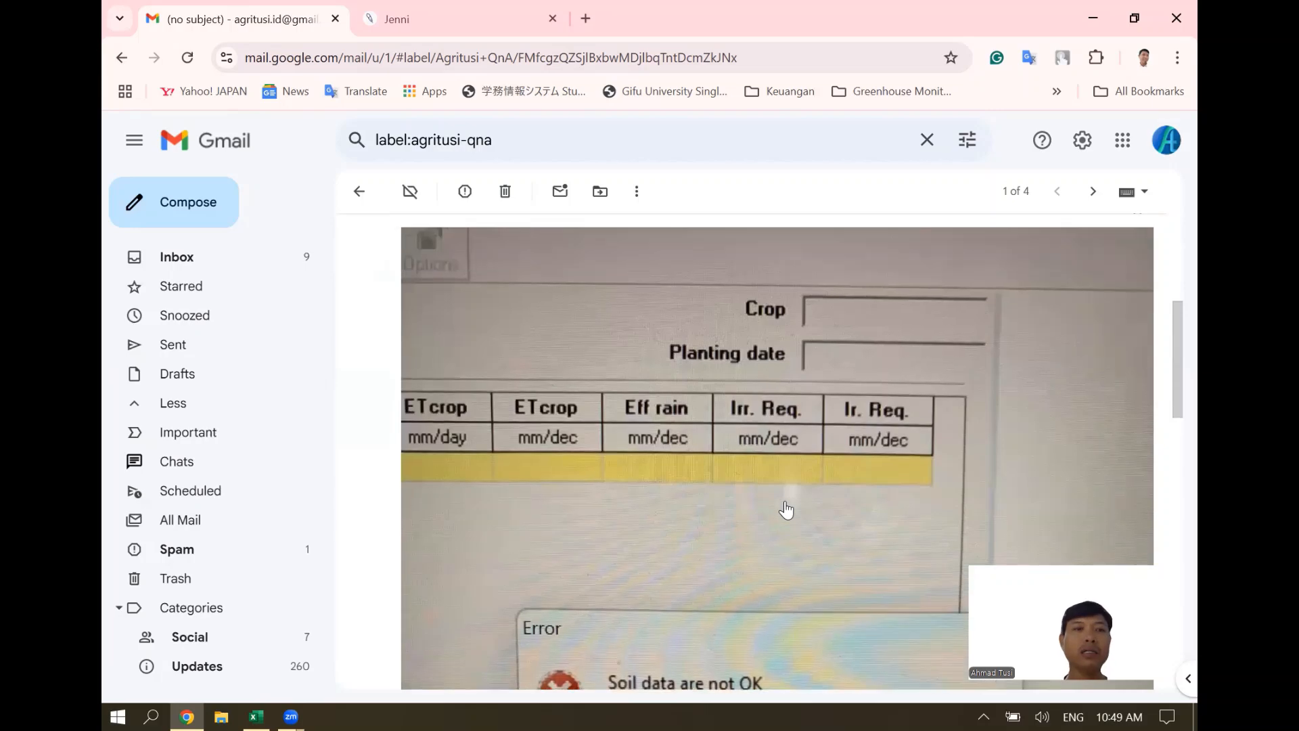
pyautogui.scroll(3, 785, 509)
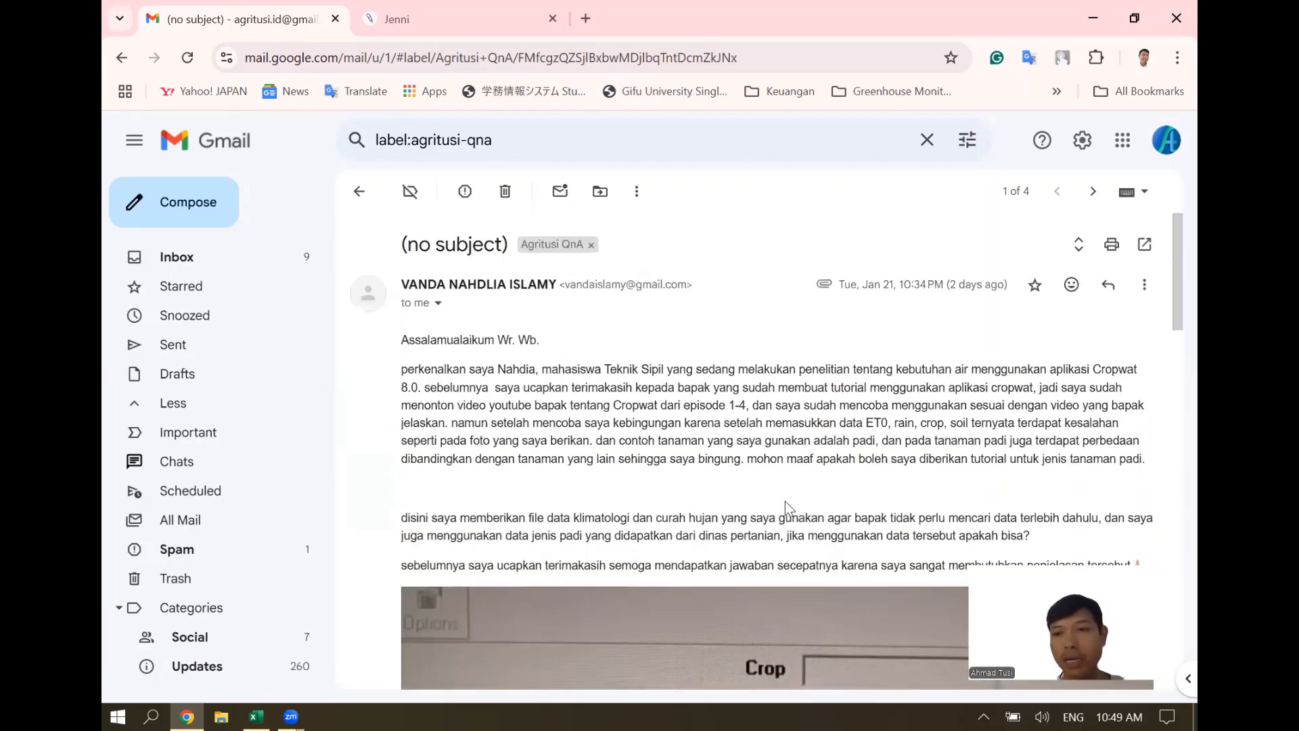
# - Minimise the browser and launch CROPWAT 8.0 from the installed programs
pyautogui.click(1093, 26)
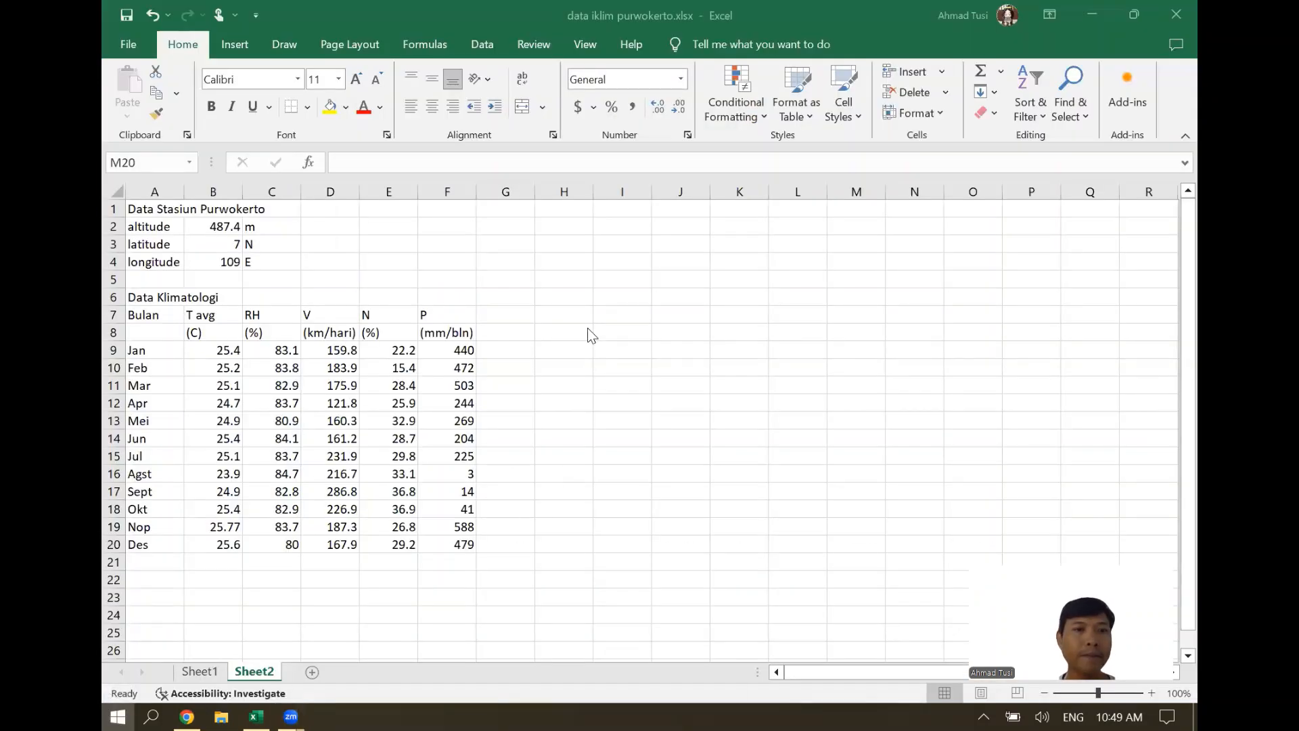
pyautogui.press('super')
pyautogui.click(124, 231)
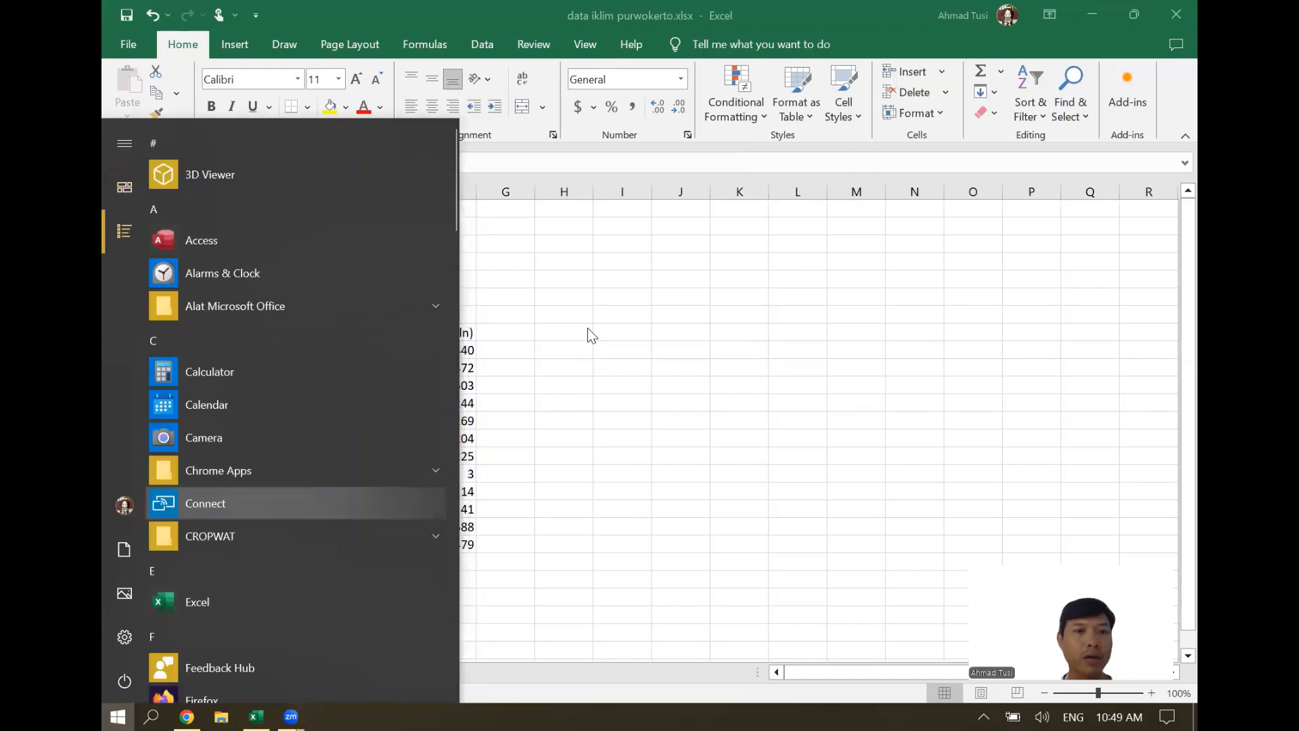
pyautogui.press('Down')
pyautogui.press('Return')
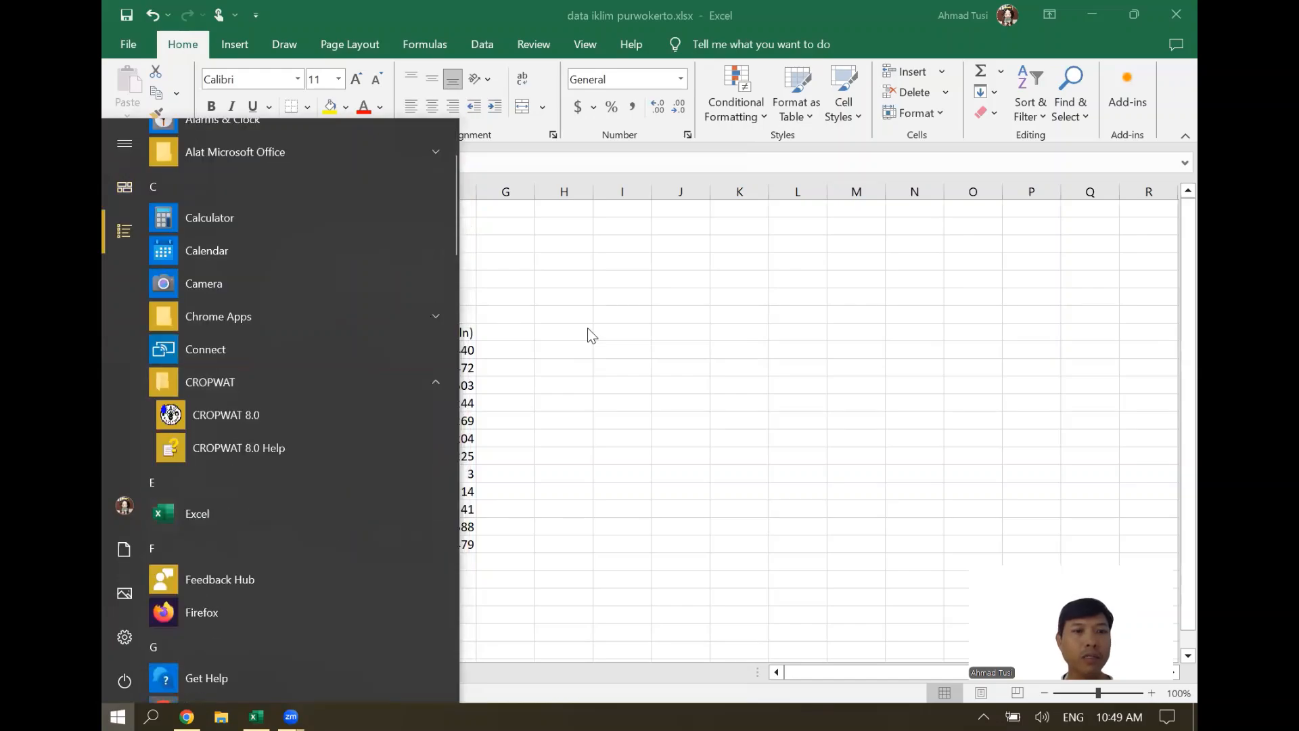
pyautogui.press('Down')
pyautogui.press('Return')
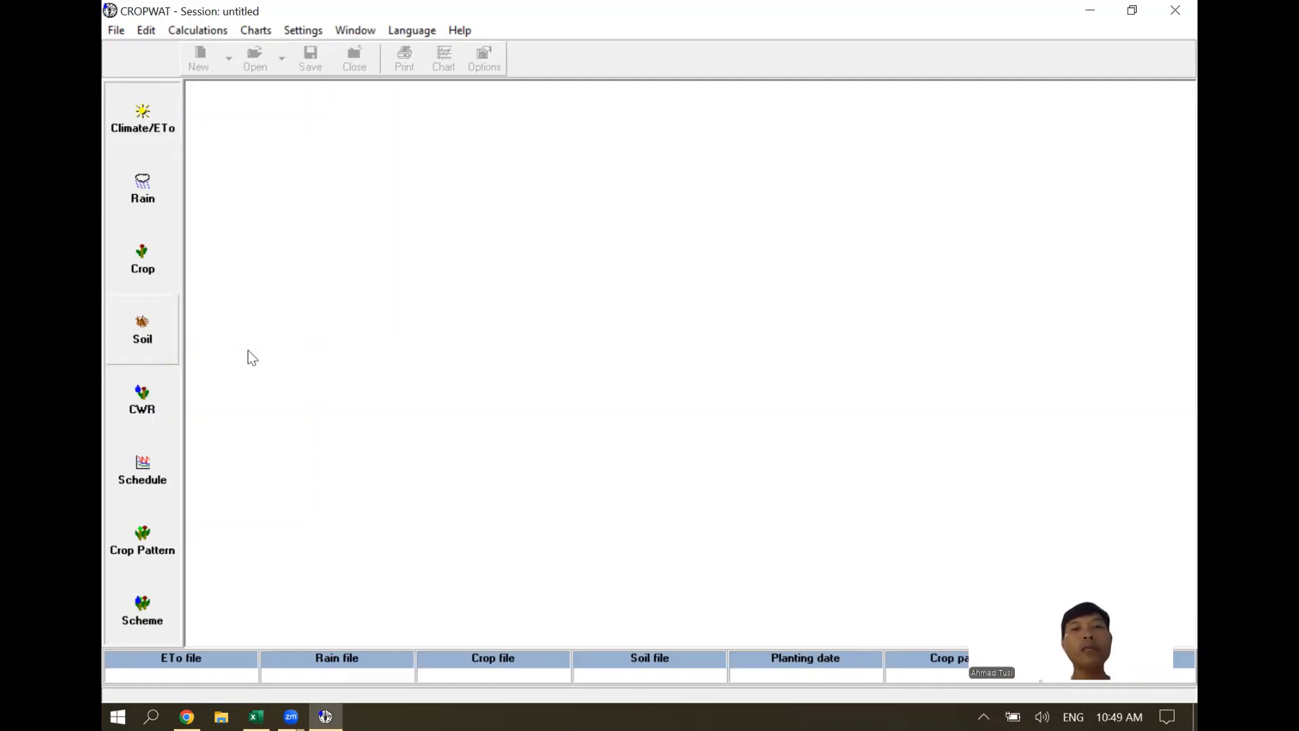
# - Open the Climate/ETo module and enter Indonesia as the country and Purwokerto as the station
pyautogui.click(153, 131)
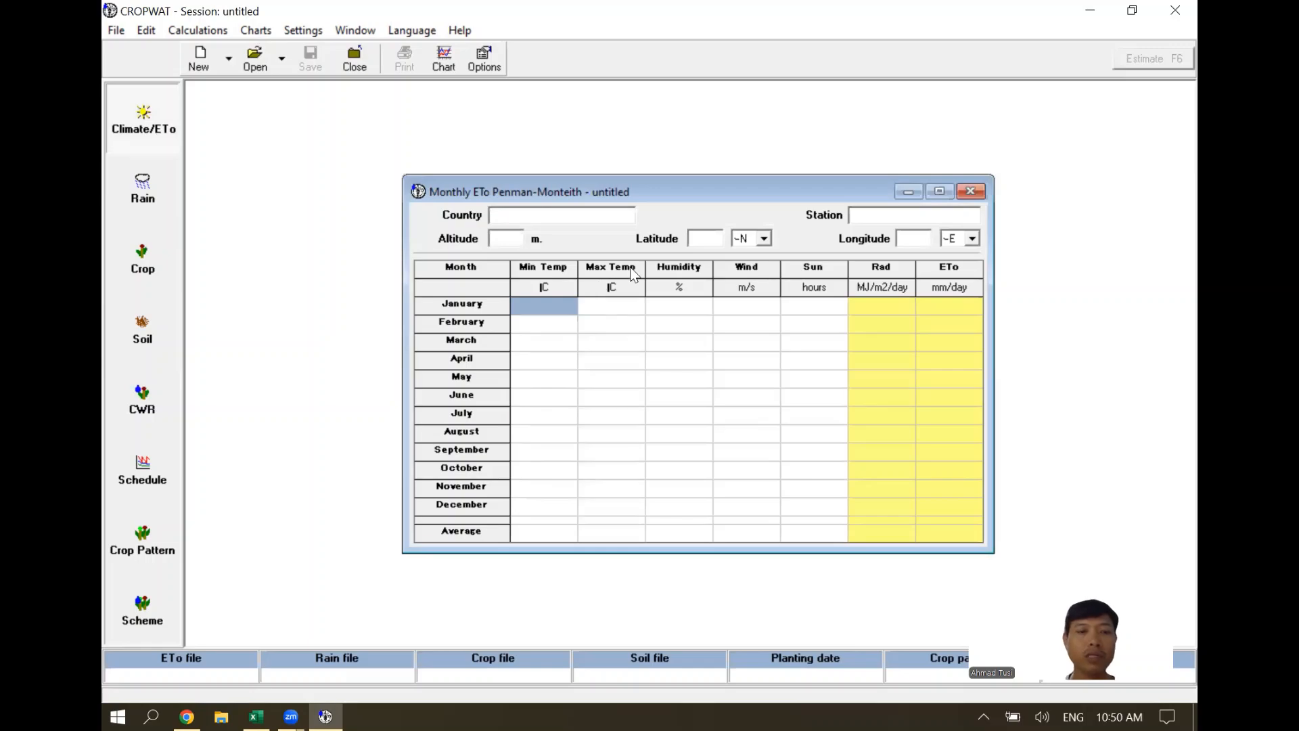
pyautogui.write('Indonesi')
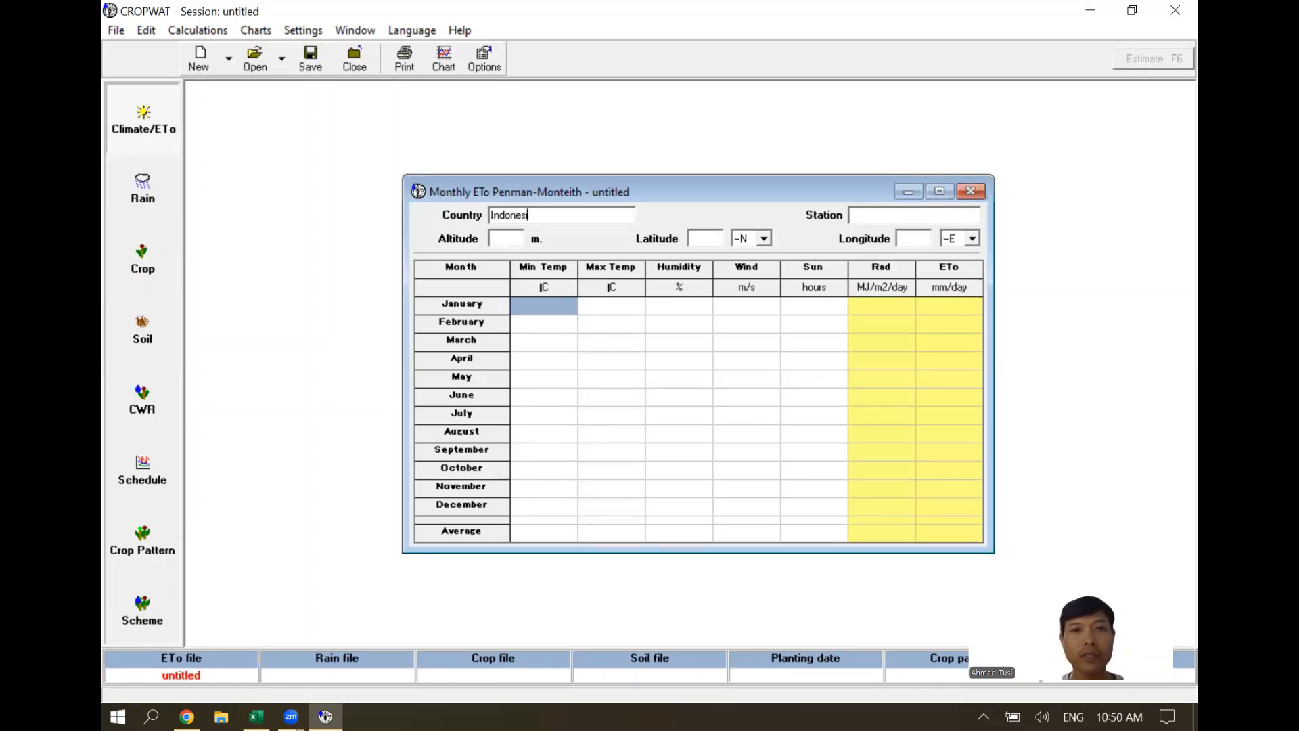
pyautogui.write('aPurwokerto')
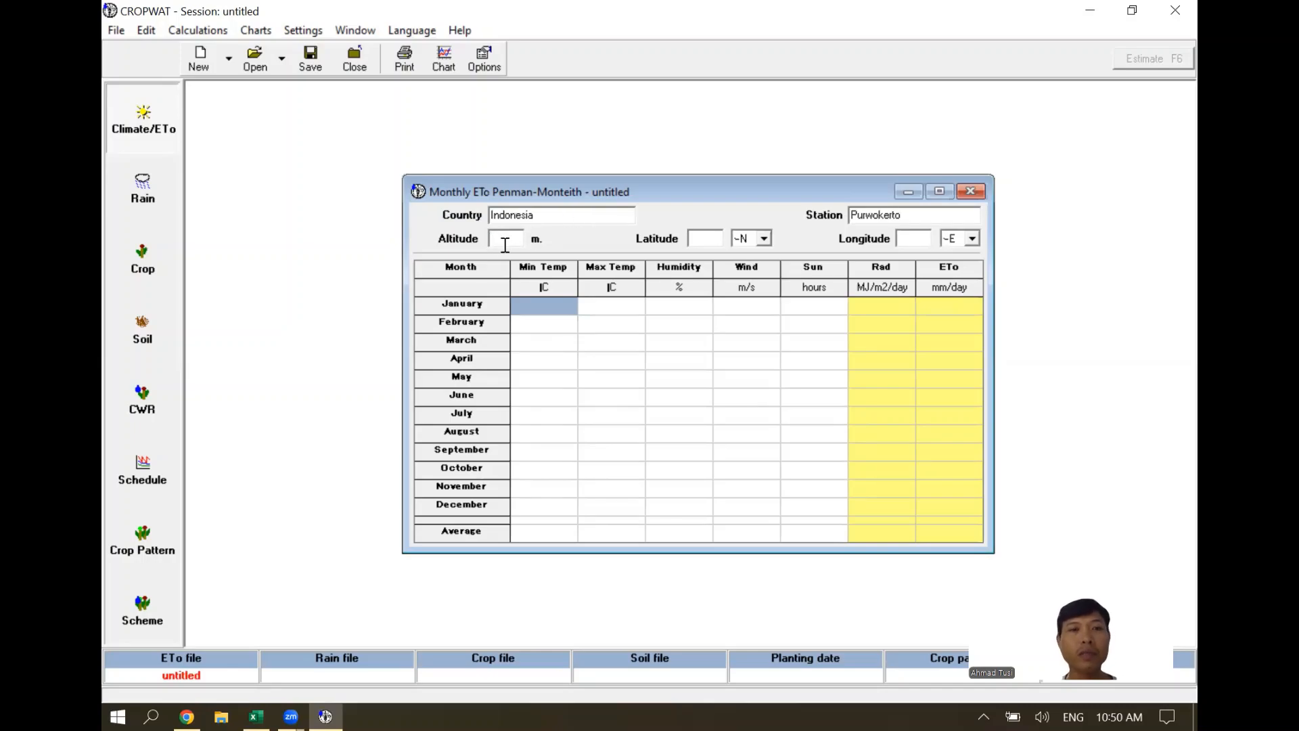
# - Consult the station data in the Excel workbook, and in CROPWAT set the altitude to 487.4 m and the latitude to 9
pyautogui.click(258, 711)
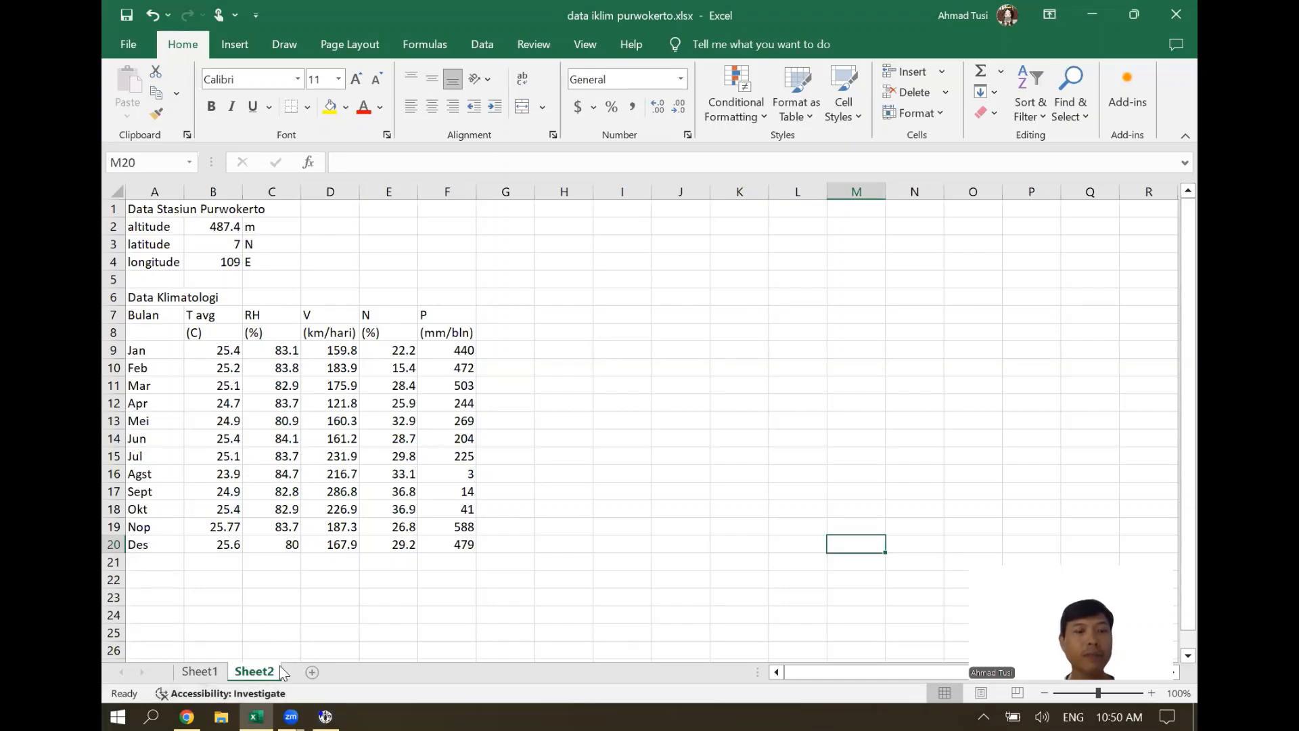
pyautogui.click(325, 712)
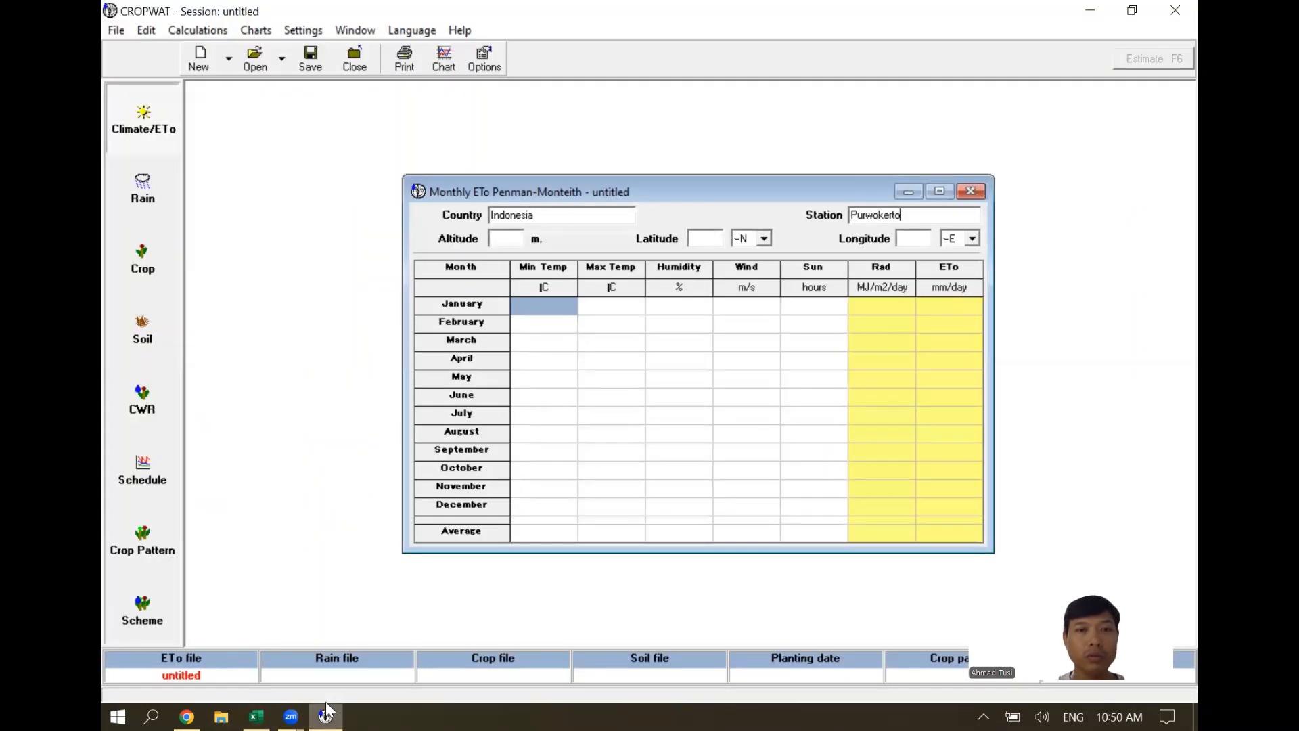
pyautogui.click(503, 238)
pyautogui.write('487.4')
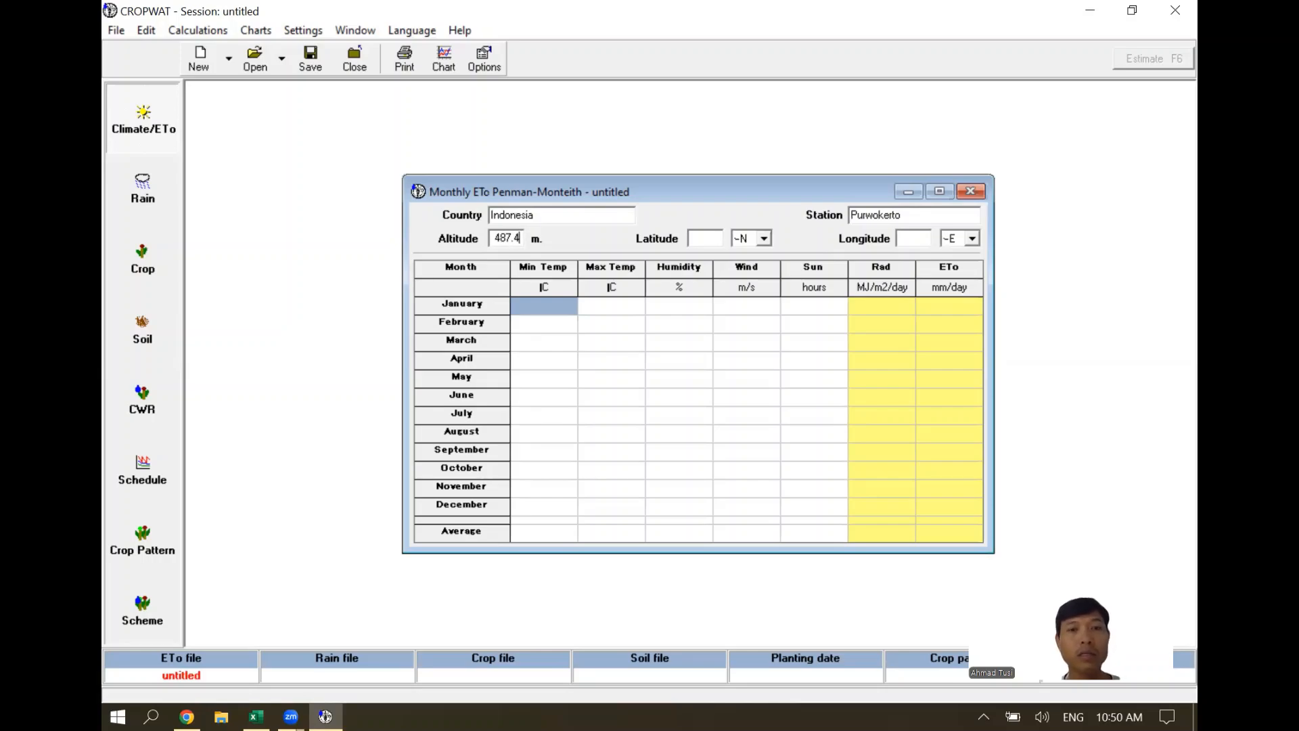
pyautogui.press('Tab')
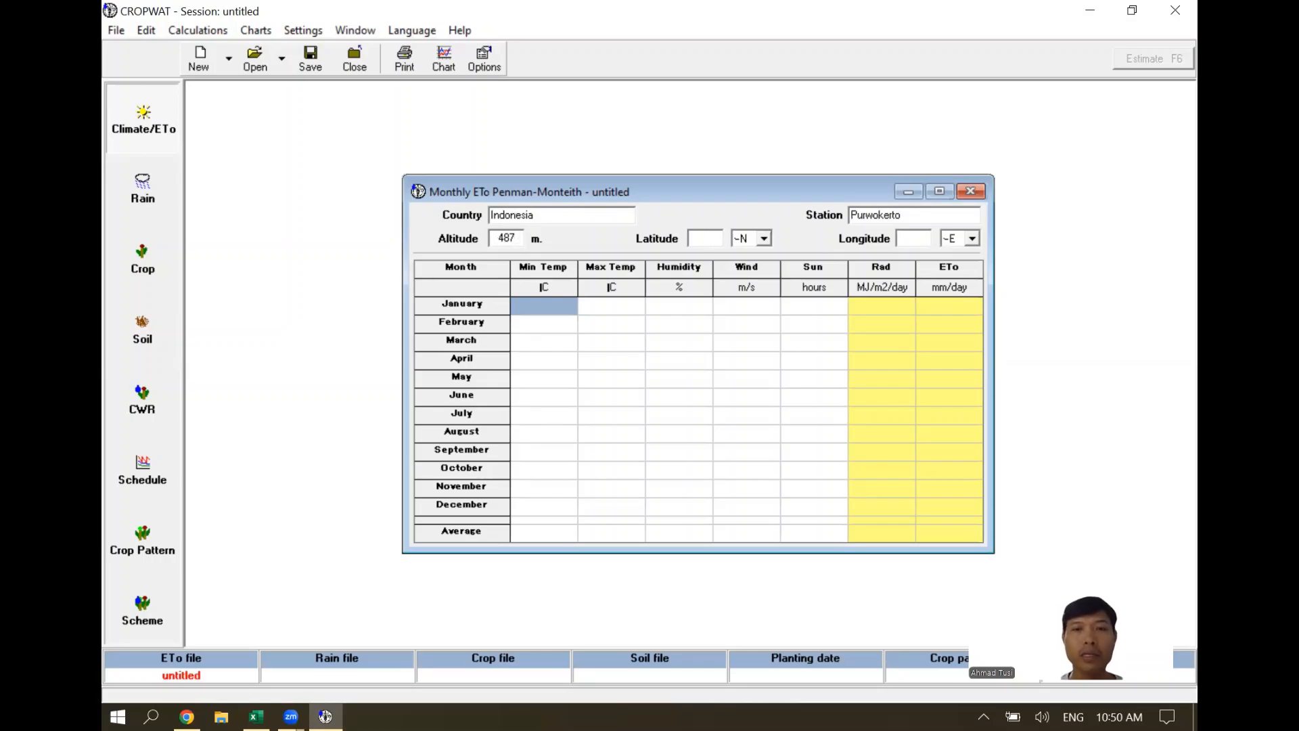
pyautogui.write('9')
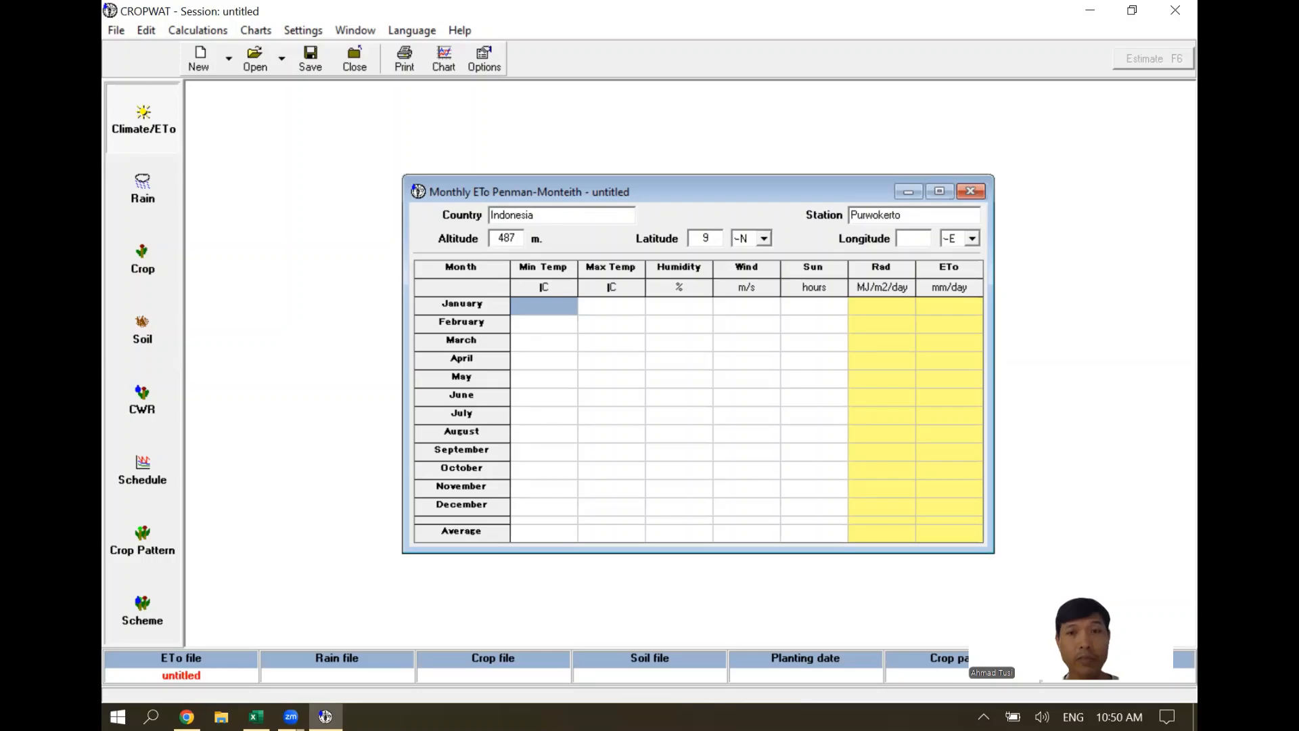
pyautogui.press('Tab')
pyautogui.press('Tab')
# - Check the station's longitude in the Excel workbook and set the longitude in CROPWAT to 109 E
pyautogui.click(324, 705)
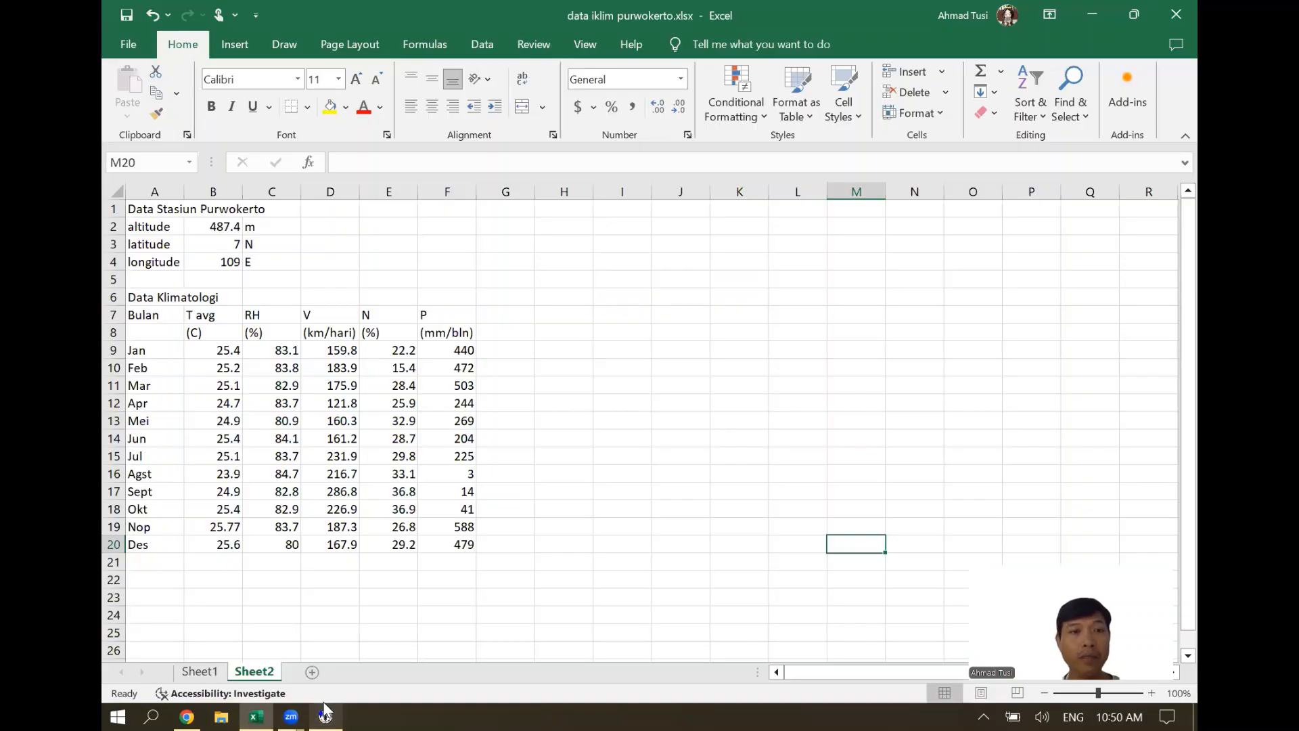
pyautogui.click(325, 706)
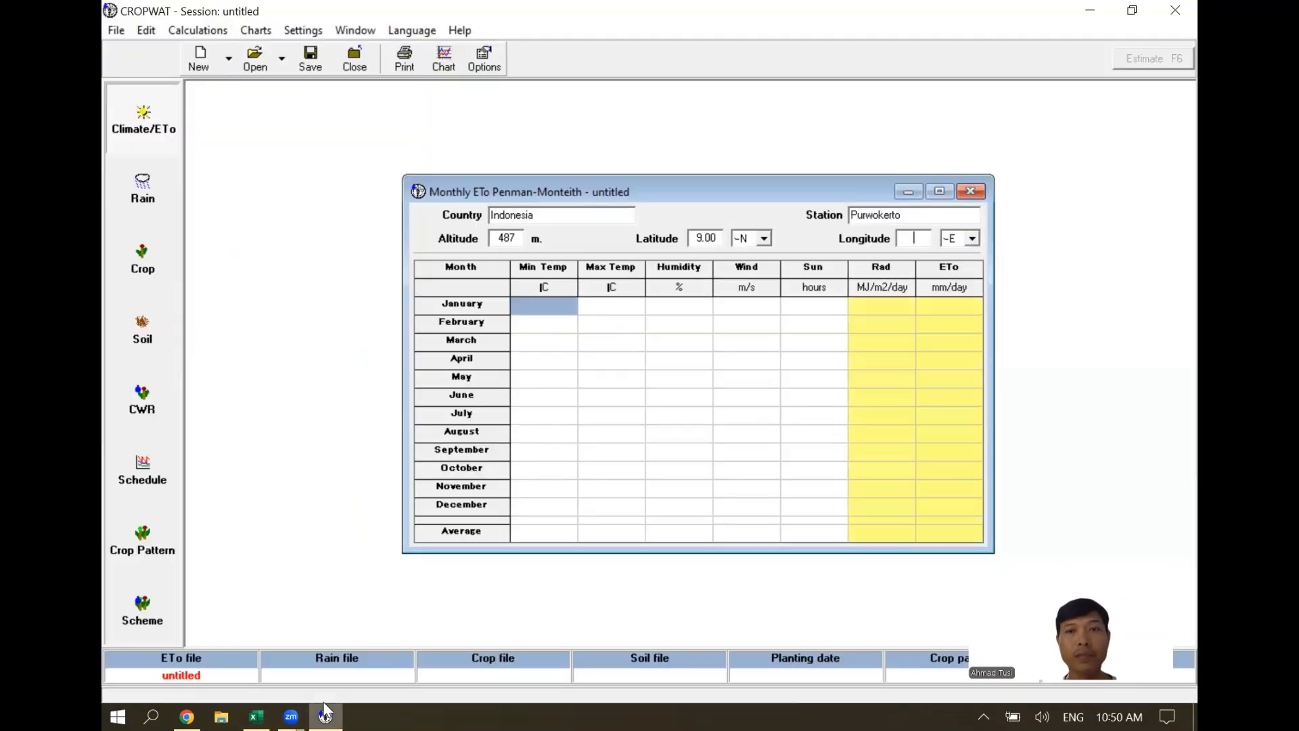
pyautogui.write('109')
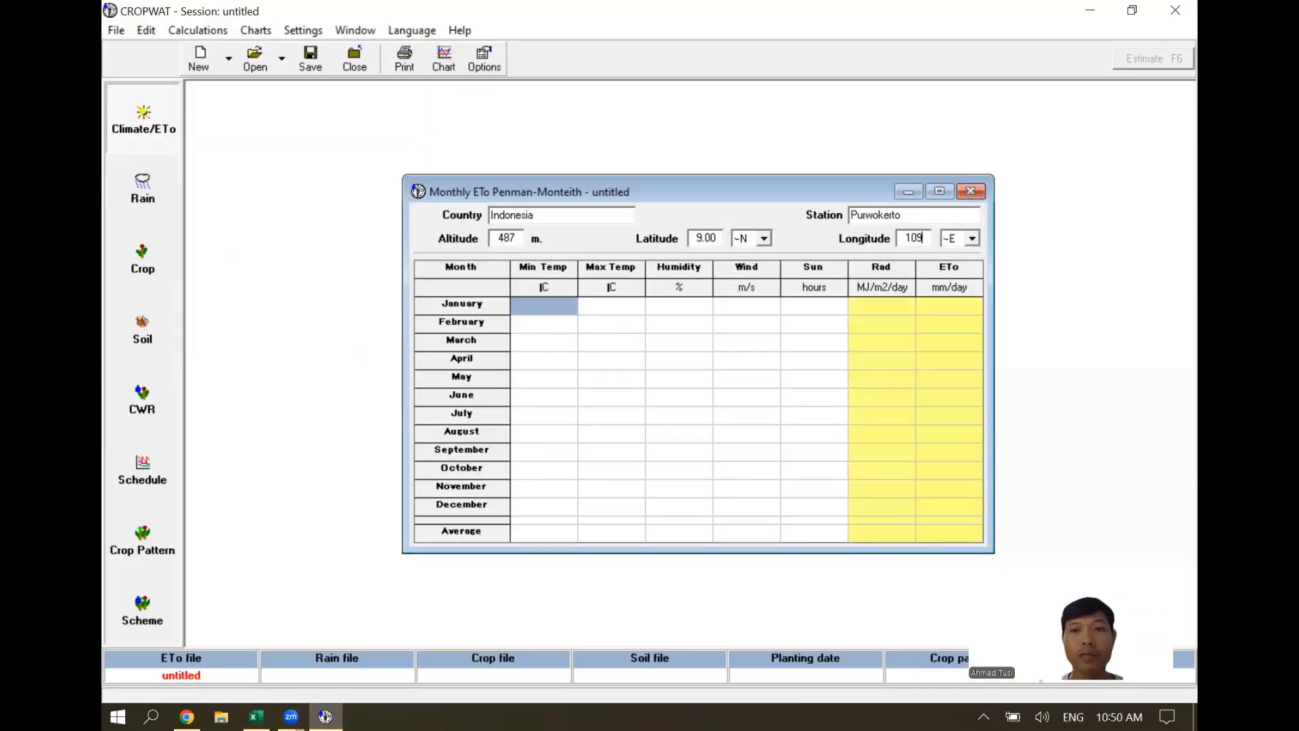
pyautogui.press('Tab')
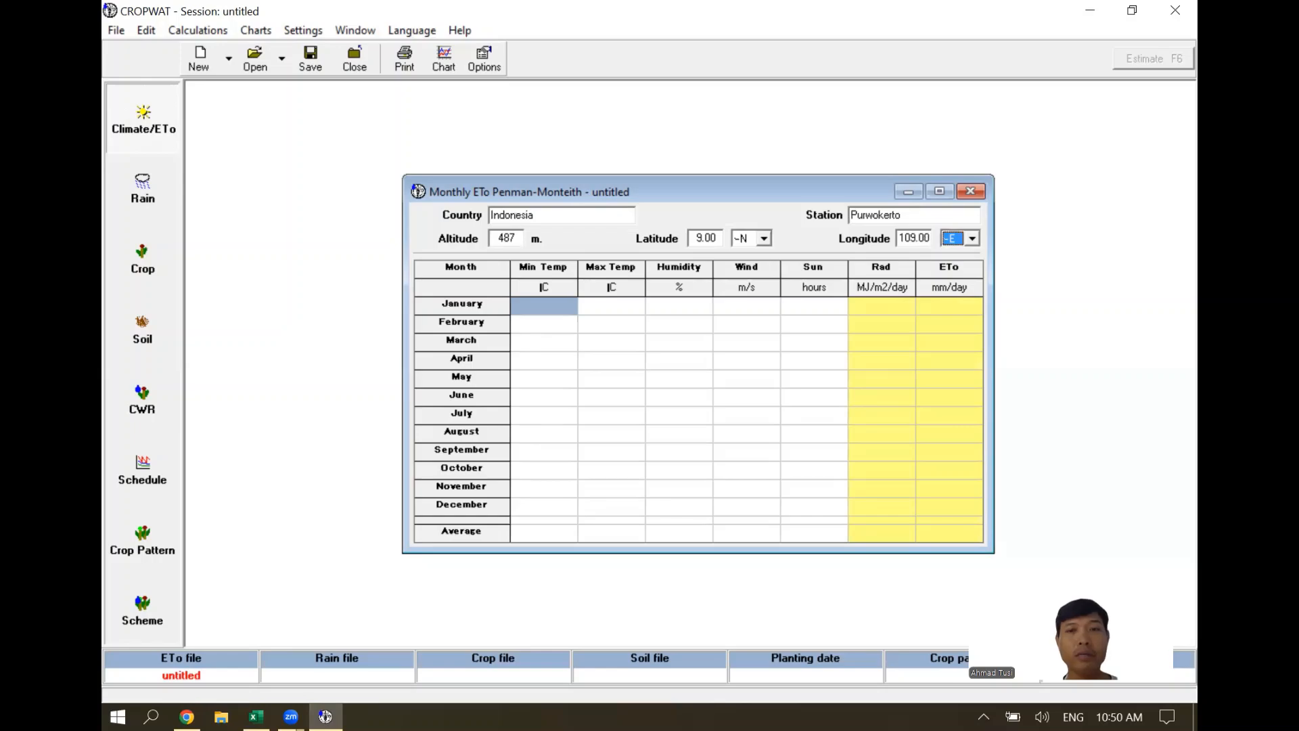
pyautogui.press('Tab')
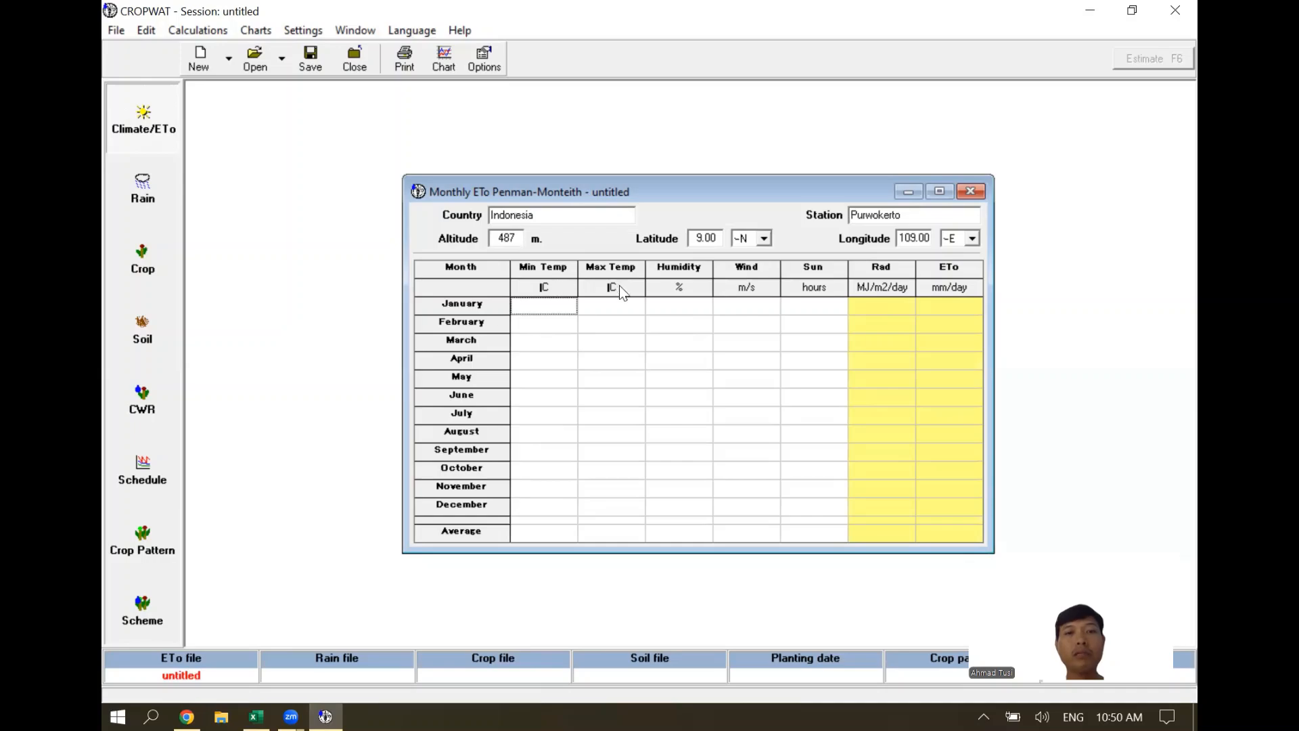
# - Check the climate data units in the Excel workbook and set CROPWAT's temperature option to average temperatures
pyautogui.click(320, 703)
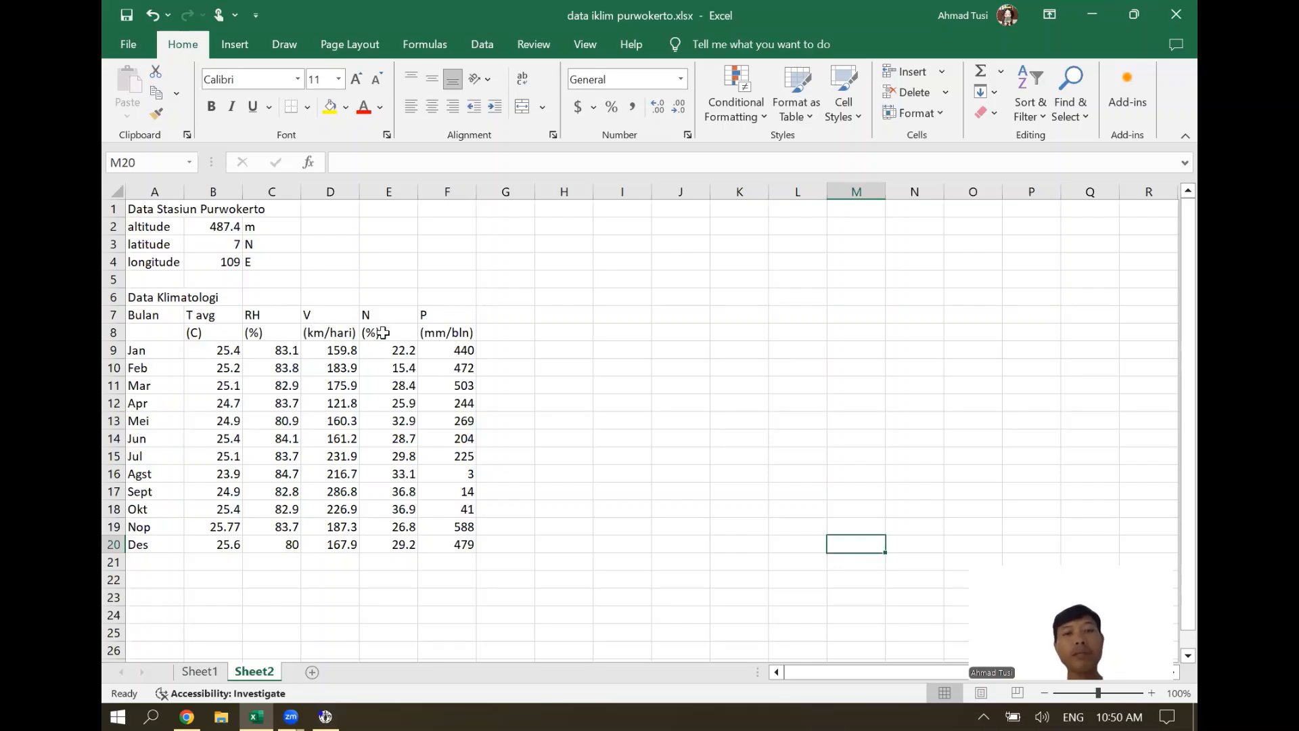
pyautogui.click(324, 711)
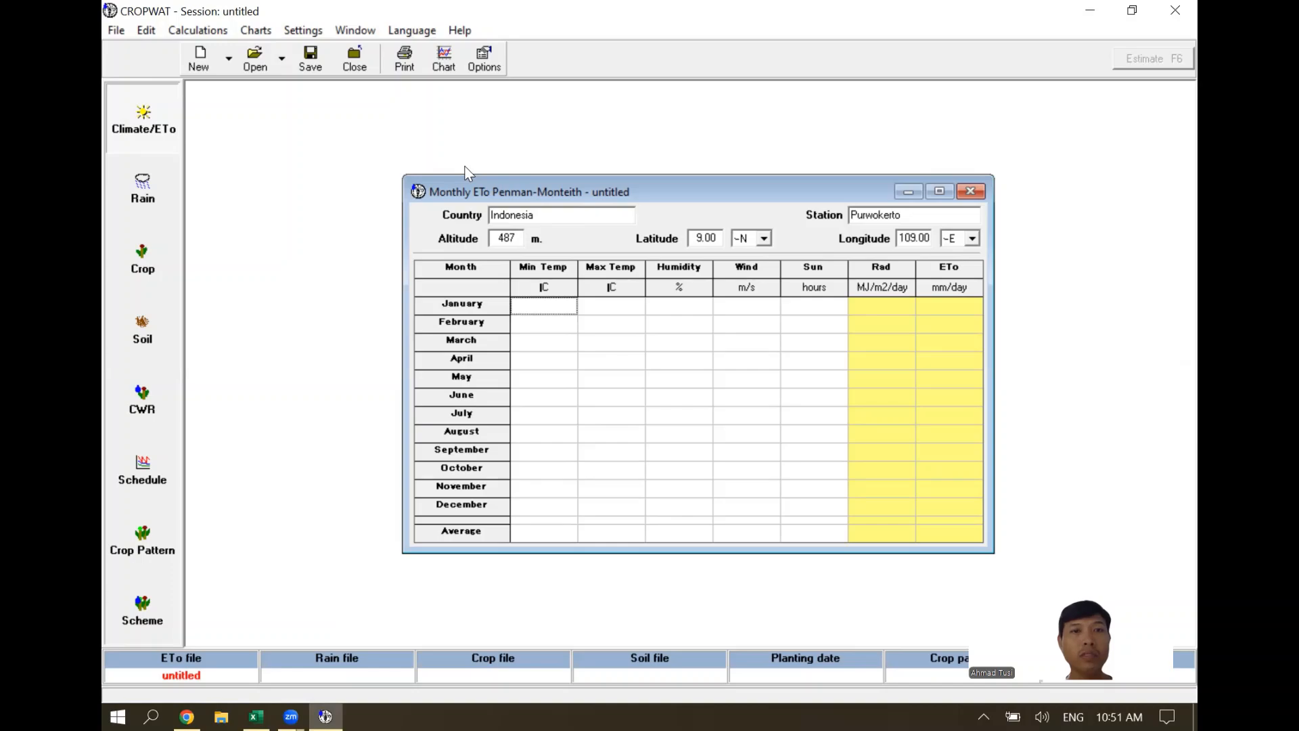
pyautogui.click(483, 59)
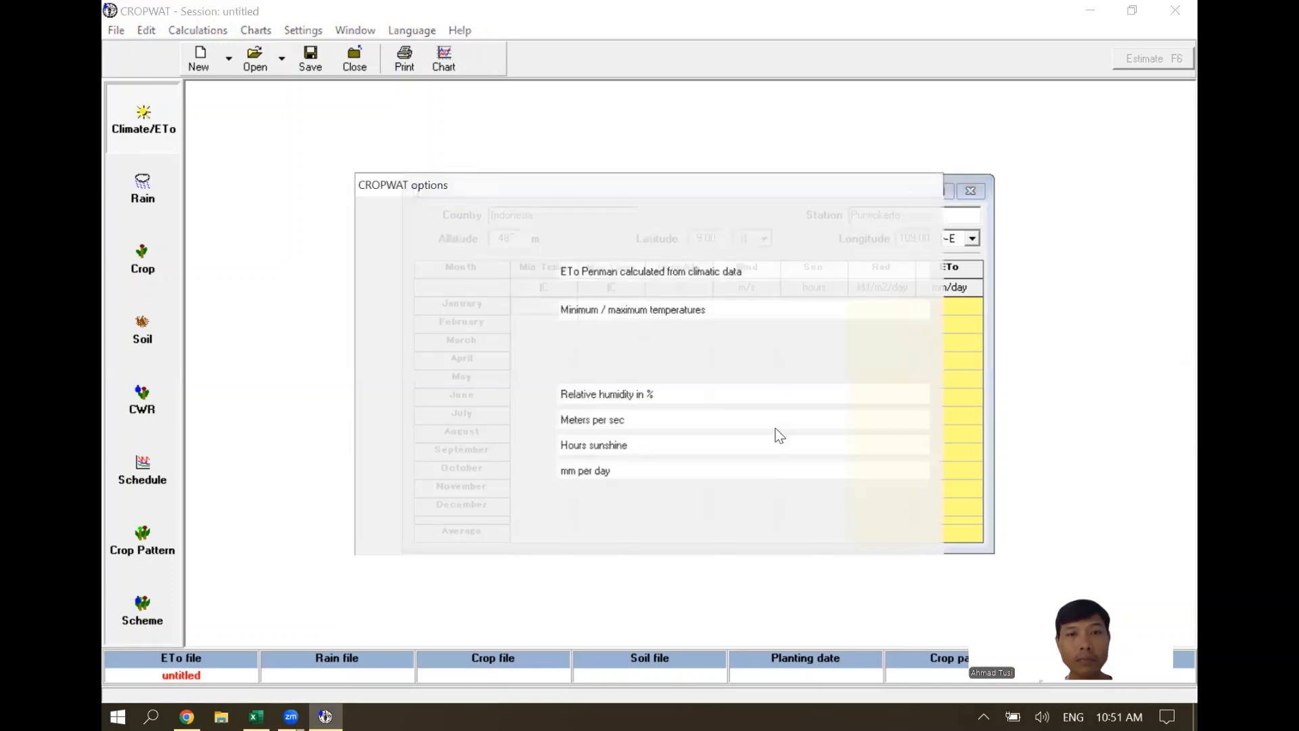
pyautogui.click(744, 311)
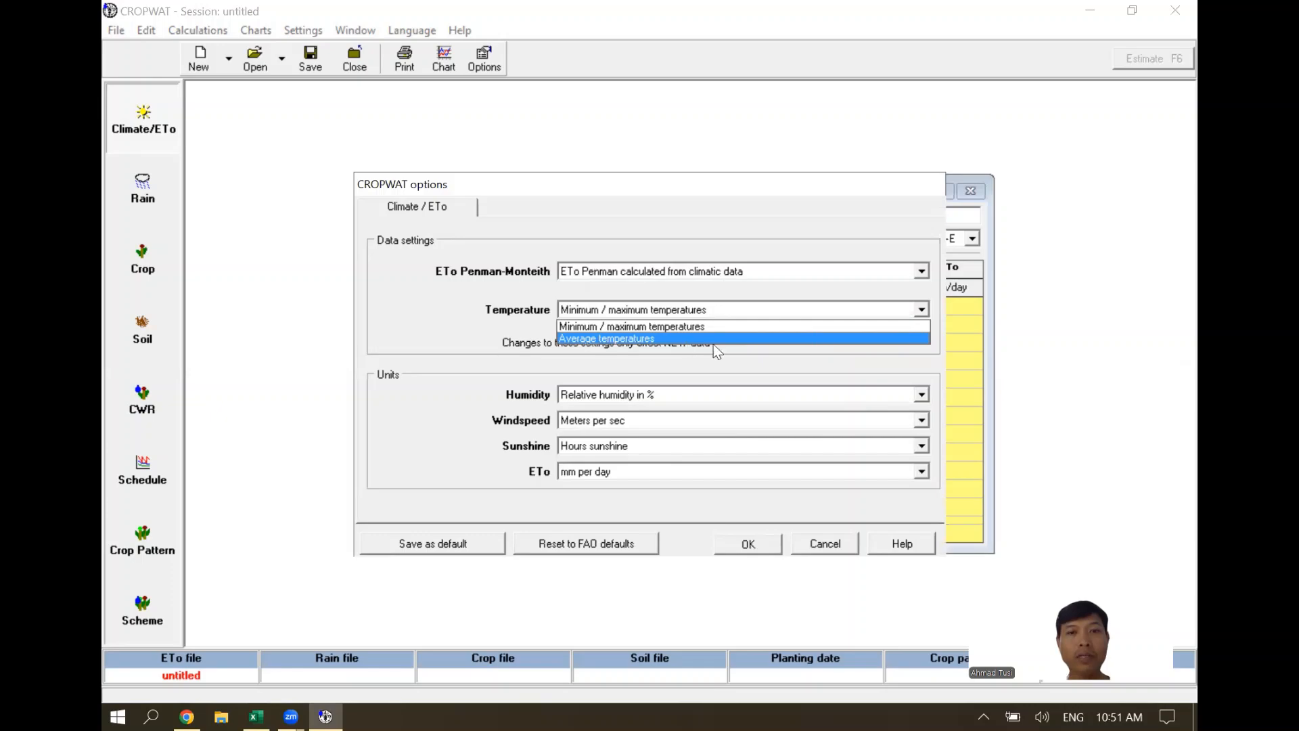
# - Set windspeed to kilometers per day and sunshine to % of daylength, saving the options as default and applying them
pyautogui.click(644, 424)
pyautogui.click(644, 424)
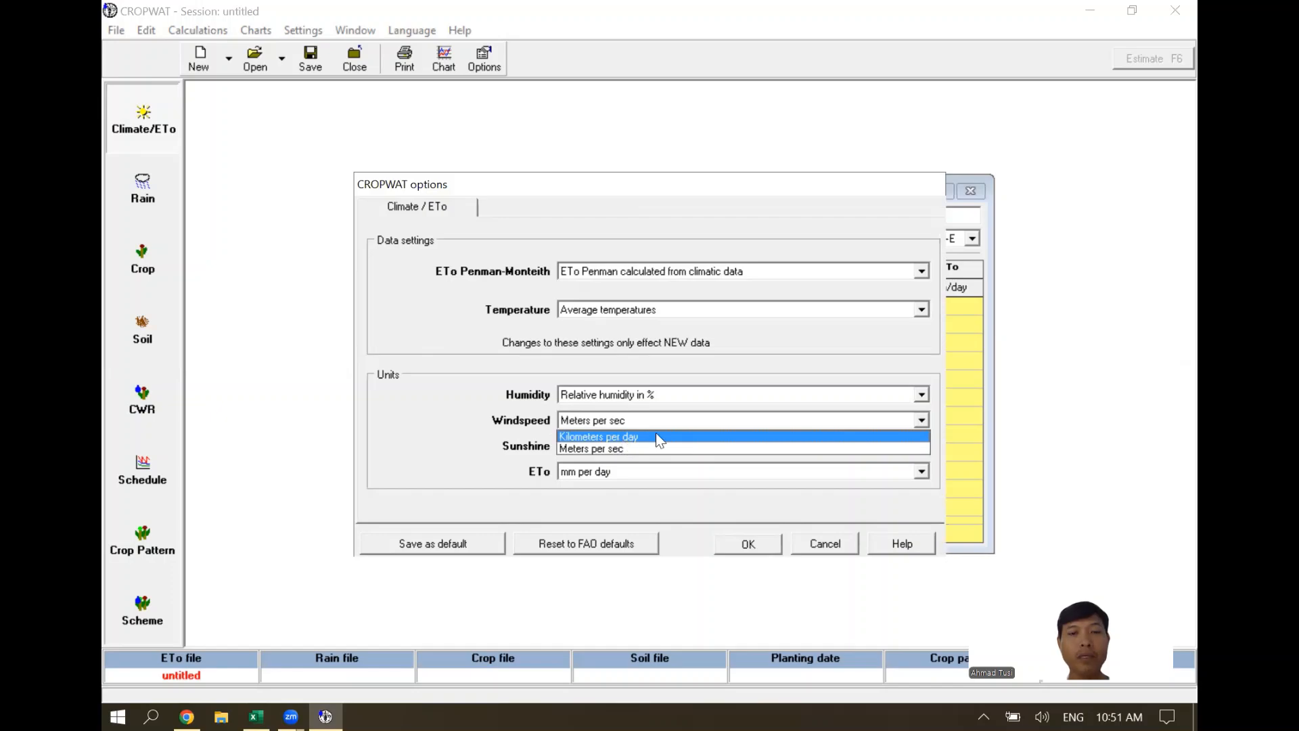
pyautogui.click(656, 436)
pyautogui.click(649, 445)
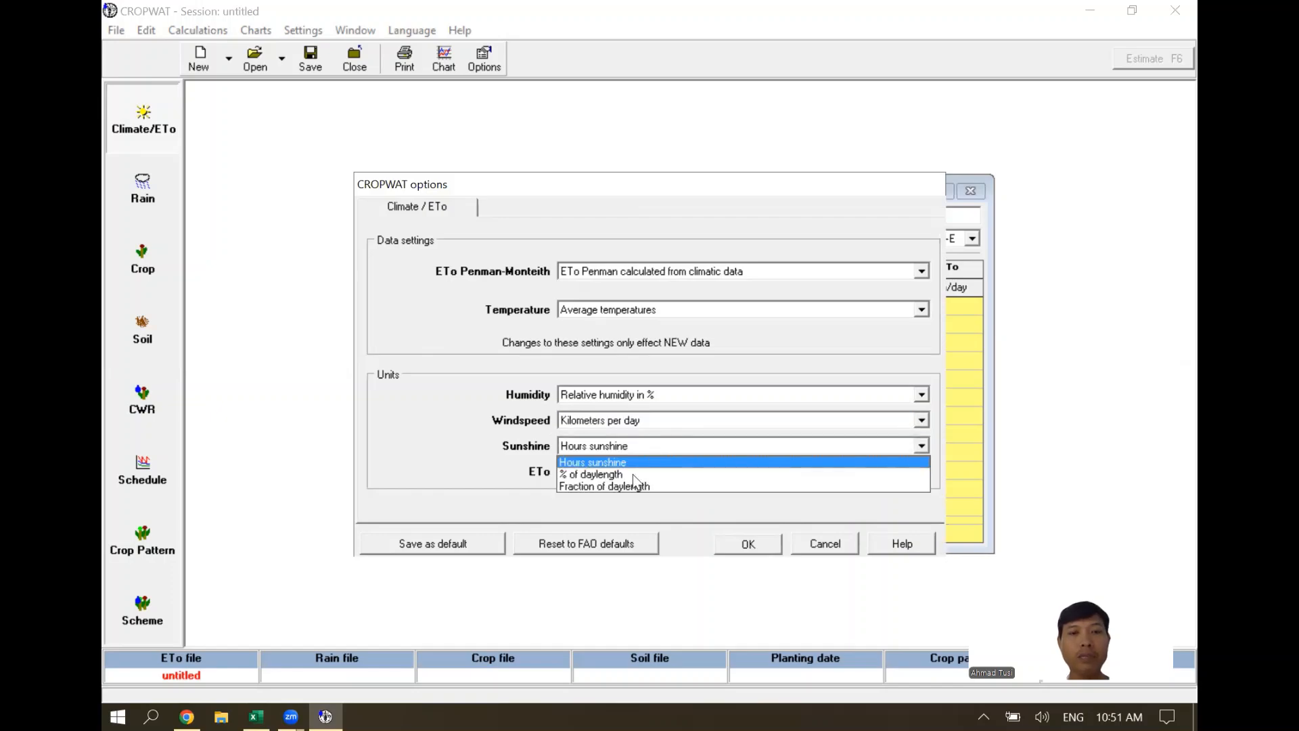
pyautogui.click(758, 475)
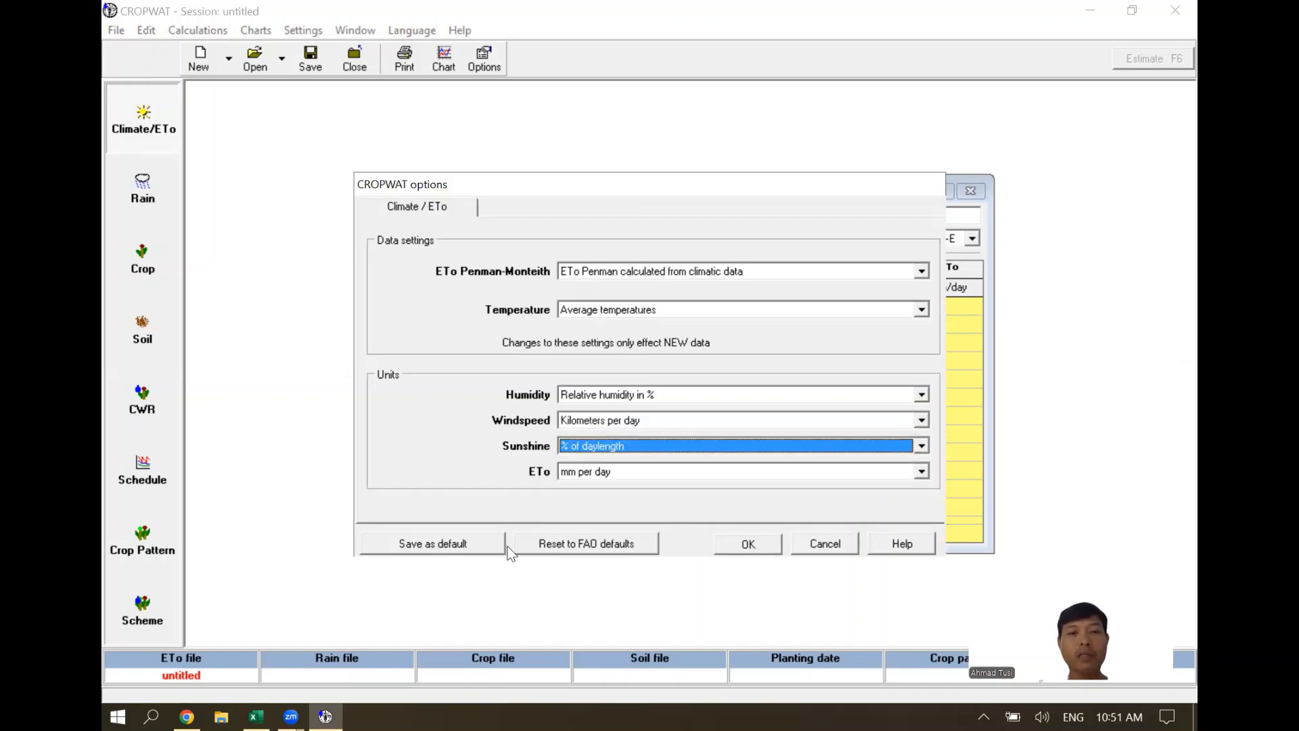
pyautogui.click(472, 541)
pyautogui.click(617, 398)
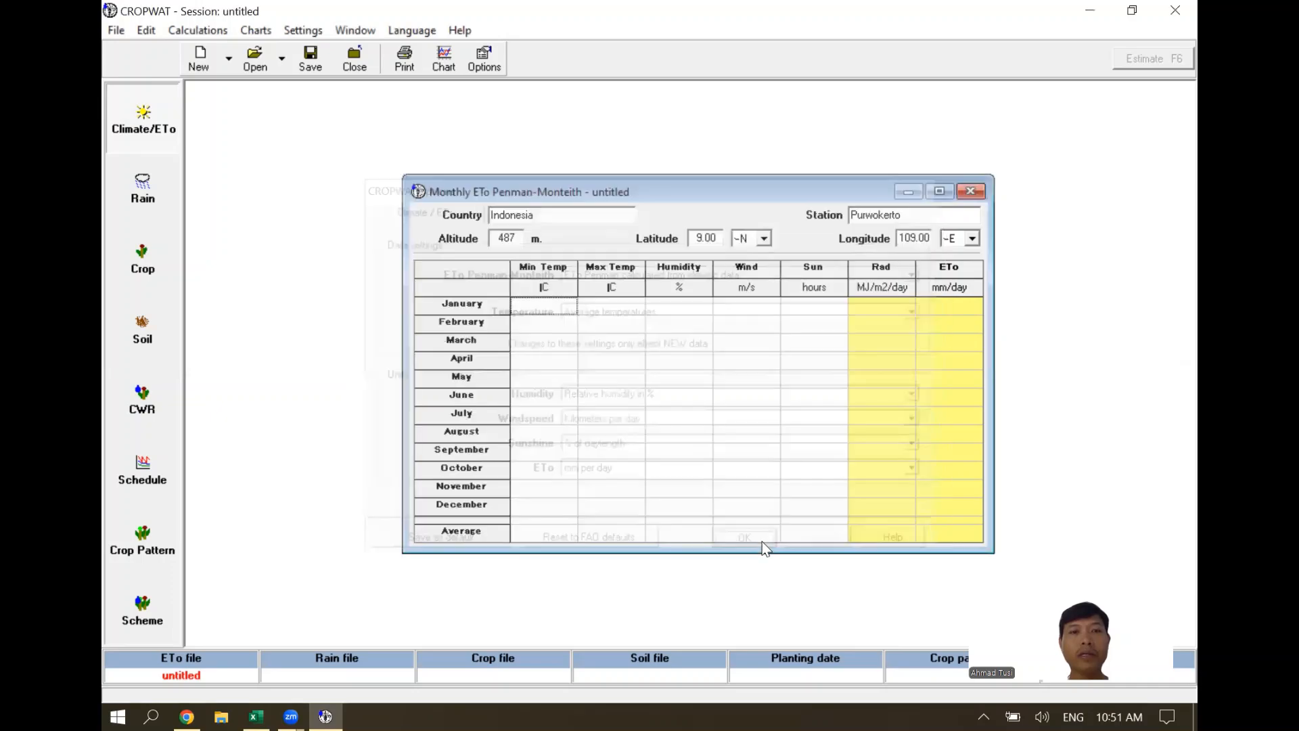
pyautogui.click(762, 541)
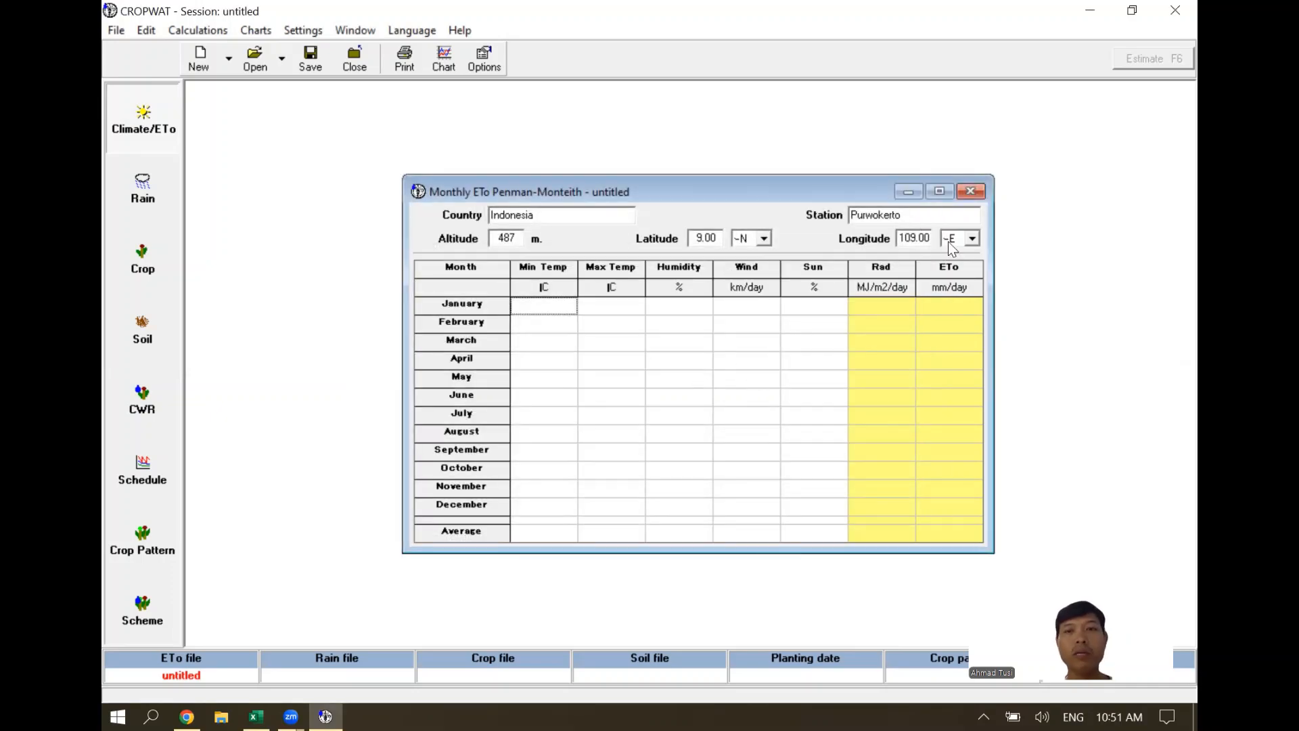
# - Close the current climate data without saving and reopen Climate/ETo with a blank table
pyautogui.click(971, 191)
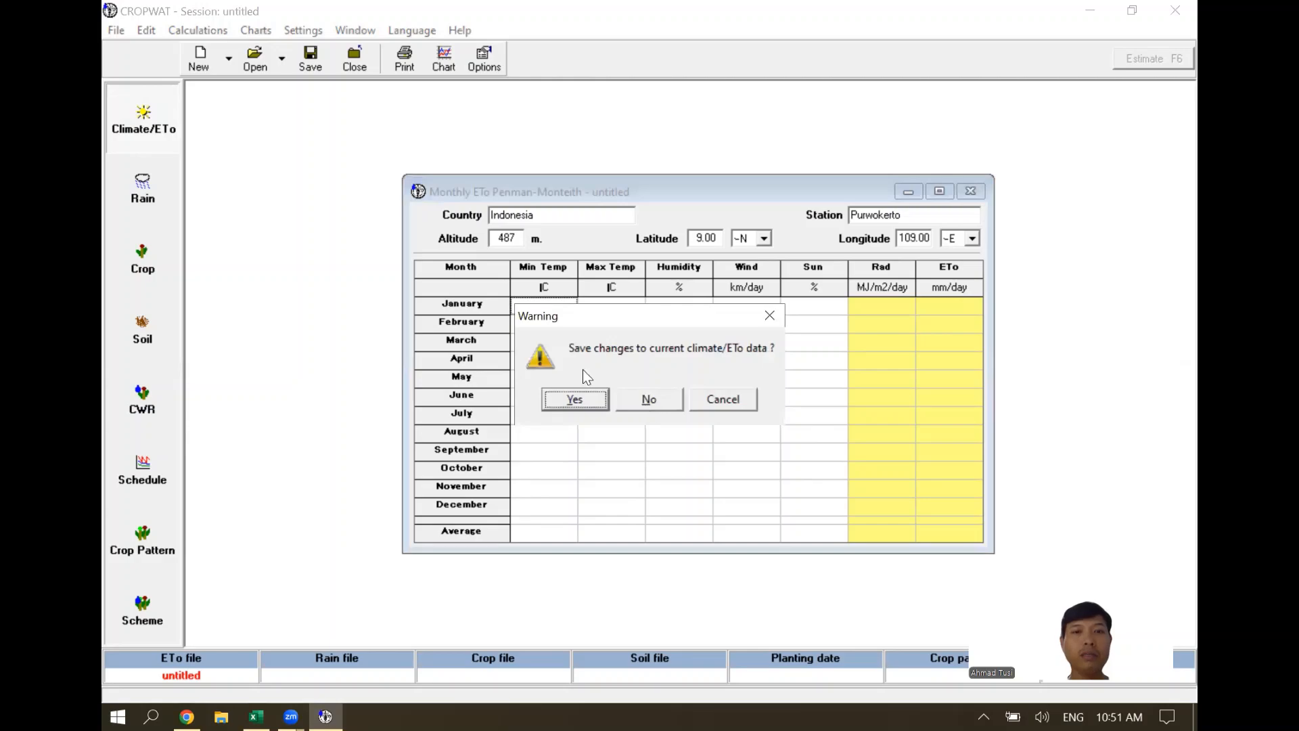
pyautogui.click(649, 399)
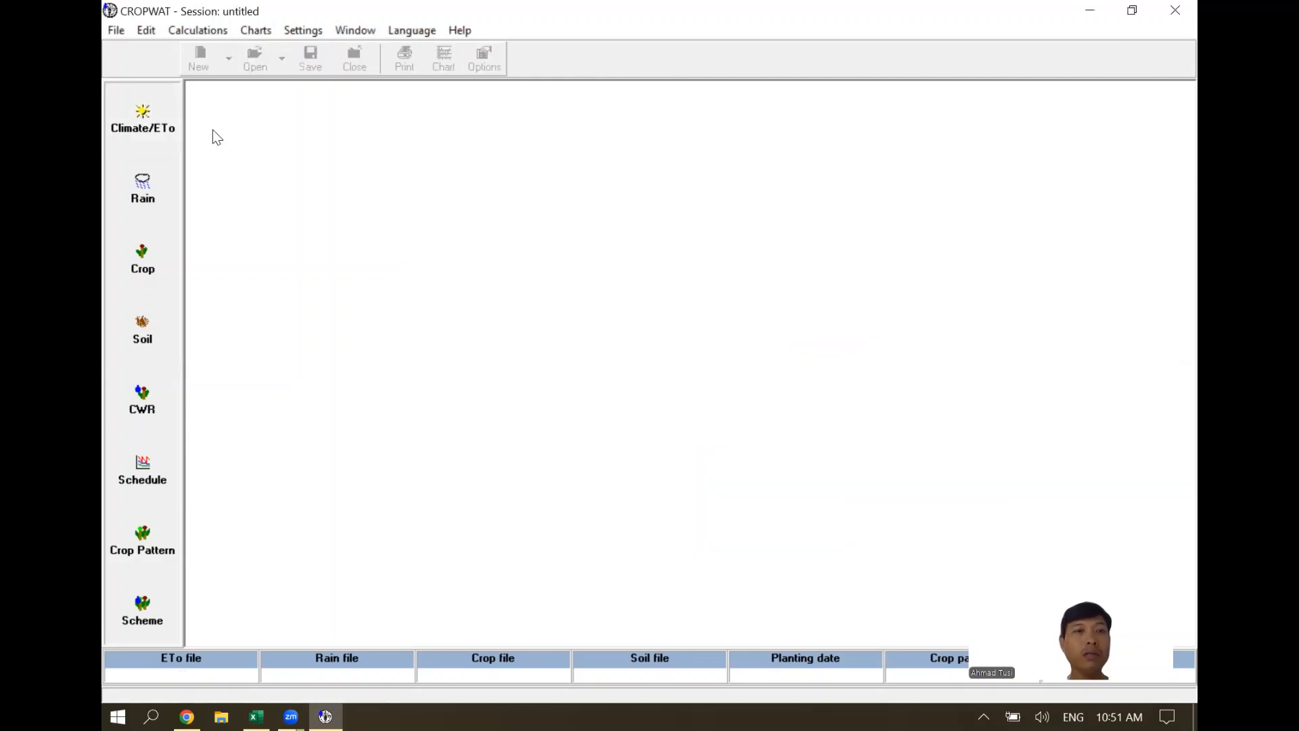
pyautogui.click(144, 125)
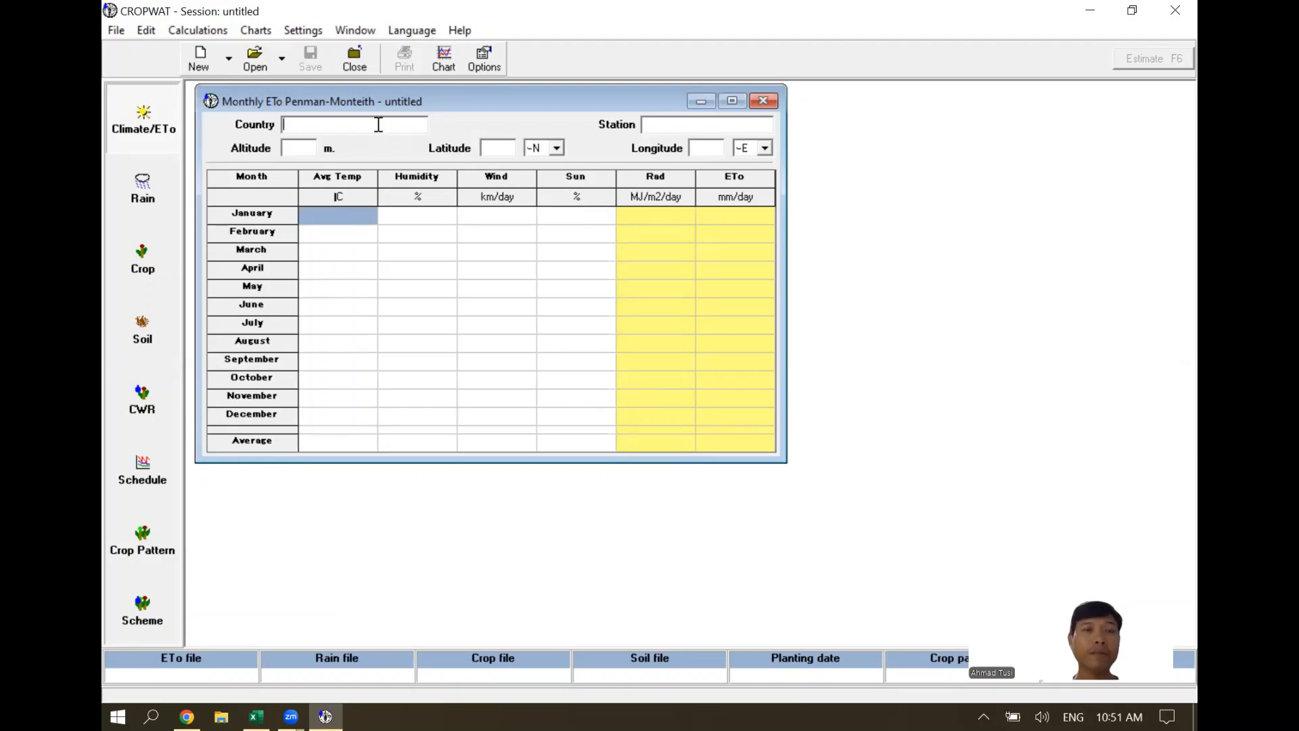
# - Enter Indonesia as the country and Purwokerto as the station in the new climate table
pyautogui.write('In')
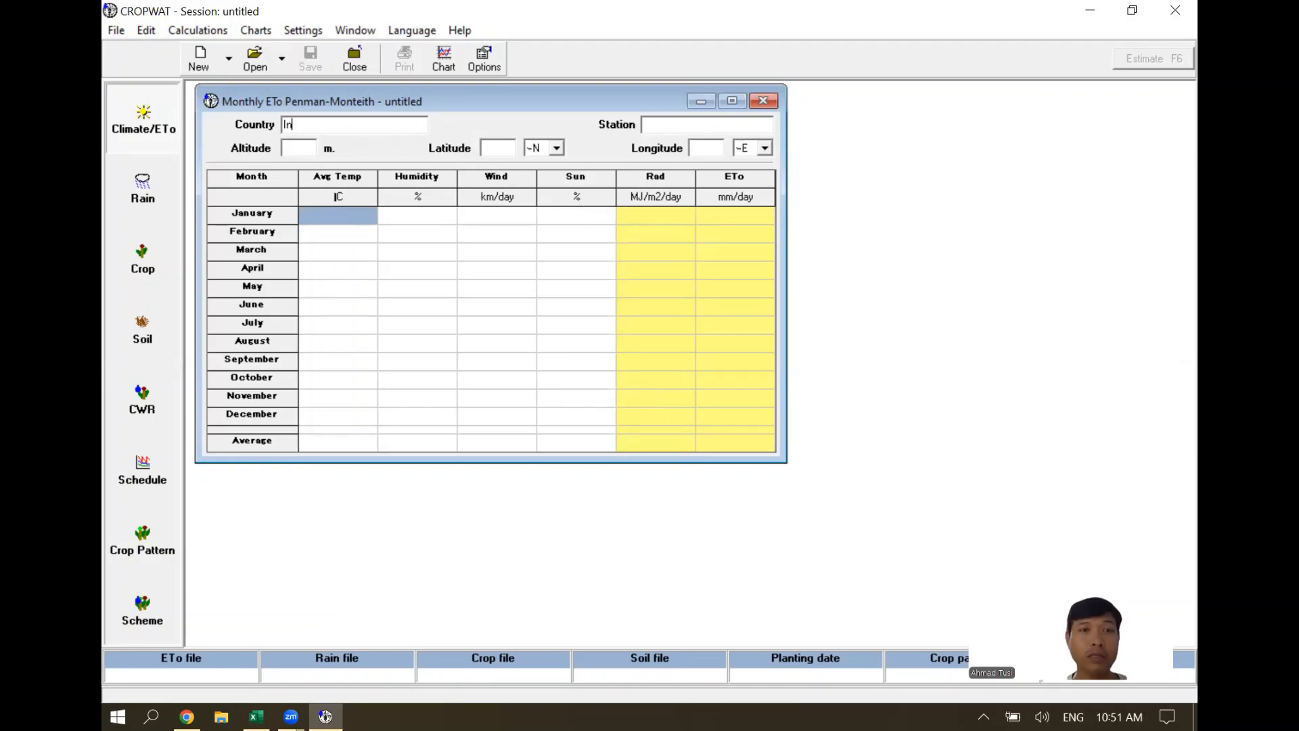
pyautogui.write('donesia')
pyautogui.press('Tab')
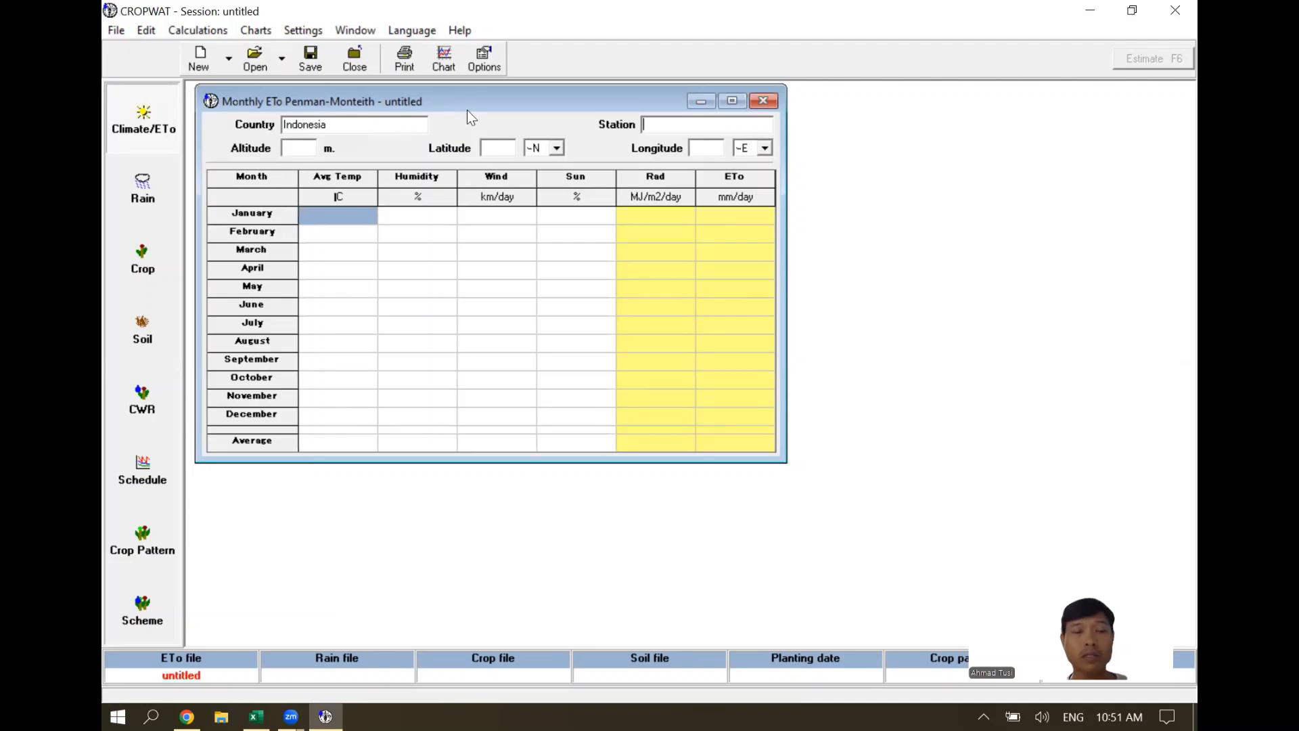
pyautogui.write('Pu')
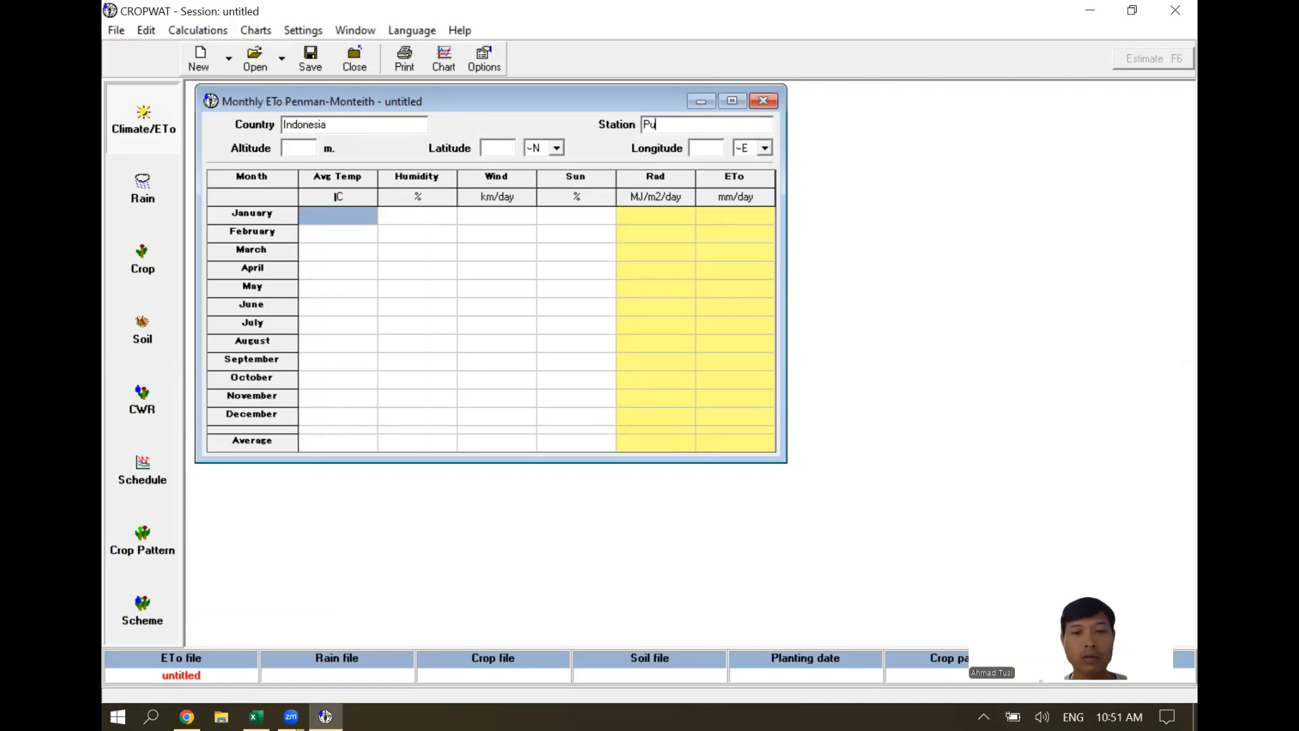
pyautogui.write('rwokerto')
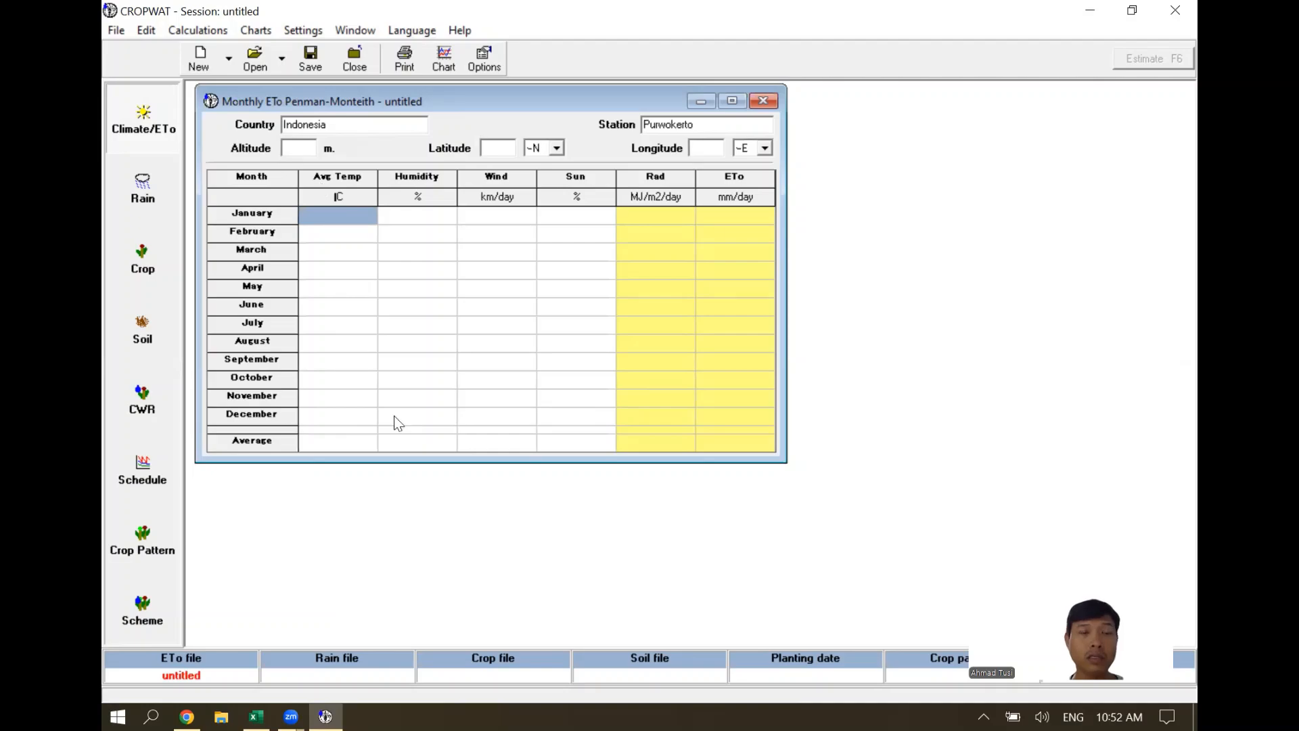
# - Check the station data in the Excel workbook and set CROPWAT's altitude to 487.4 m and latitude to 9
pyautogui.click(327, 712)
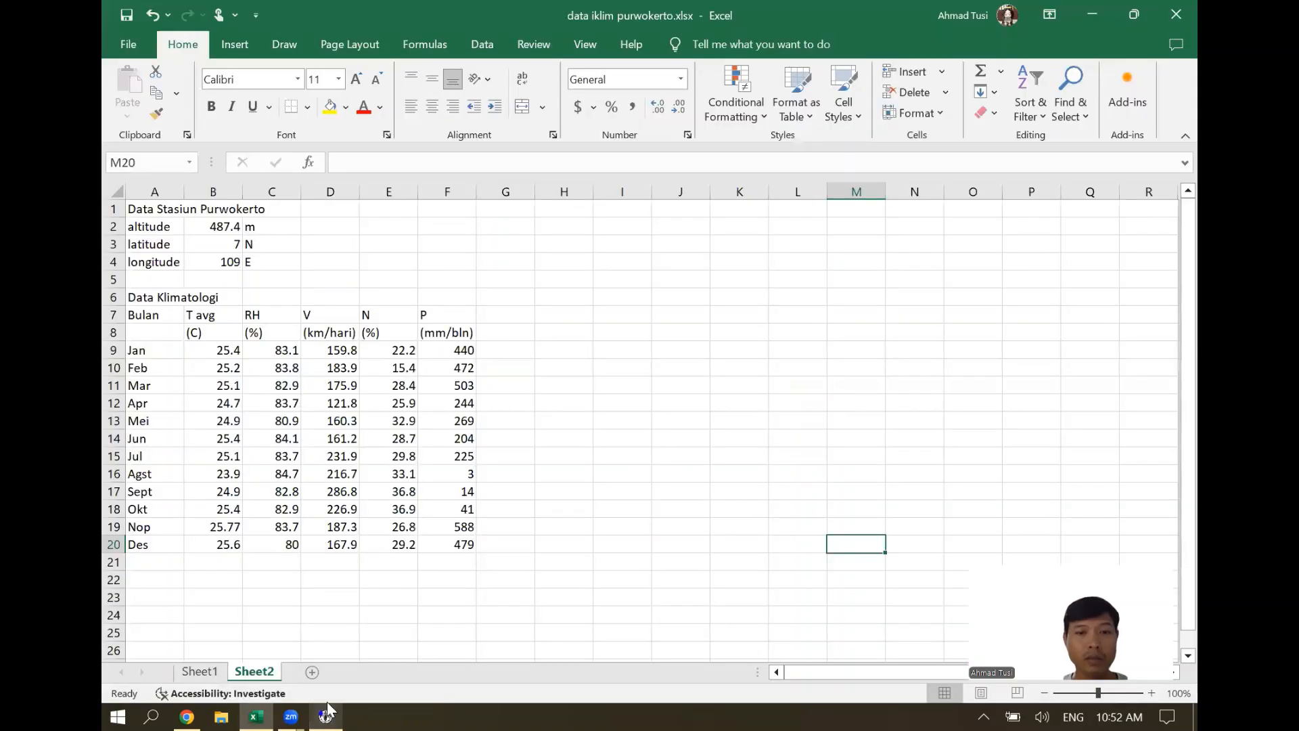
pyautogui.click(327, 710)
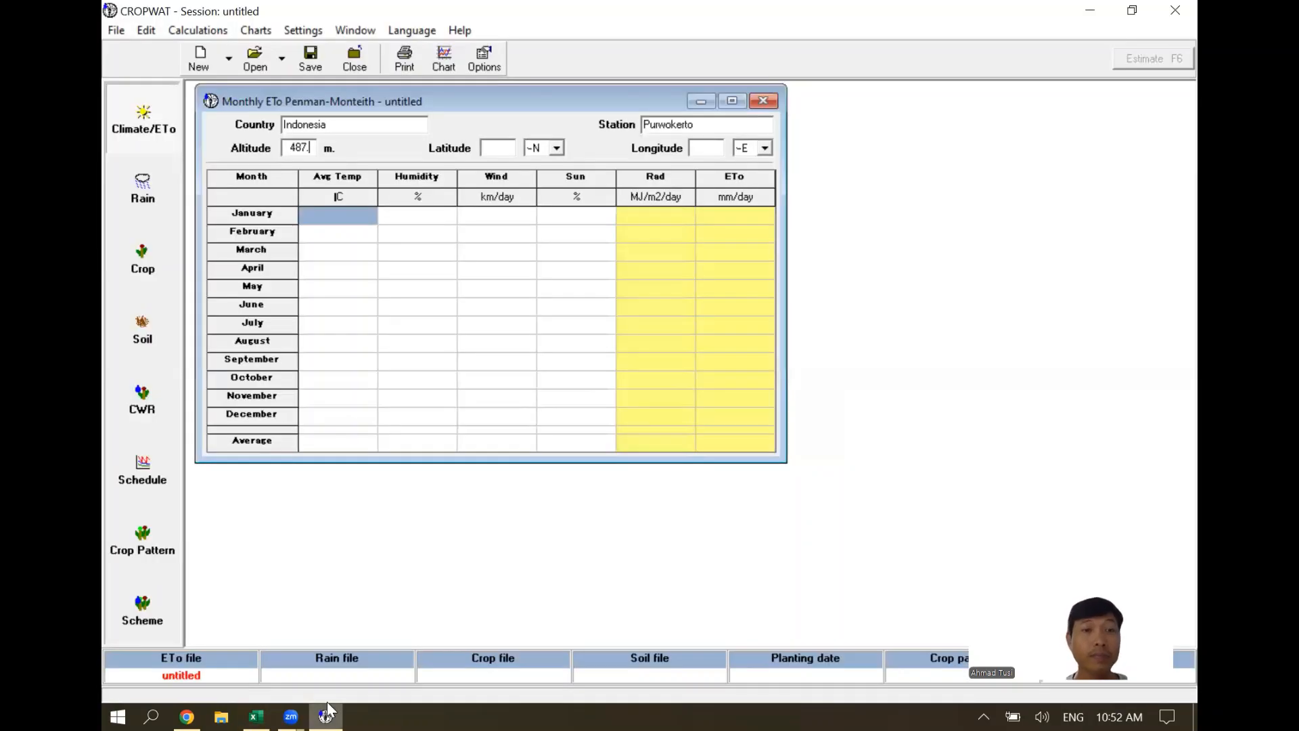
pyautogui.write('.4')
pyautogui.press('Tab')
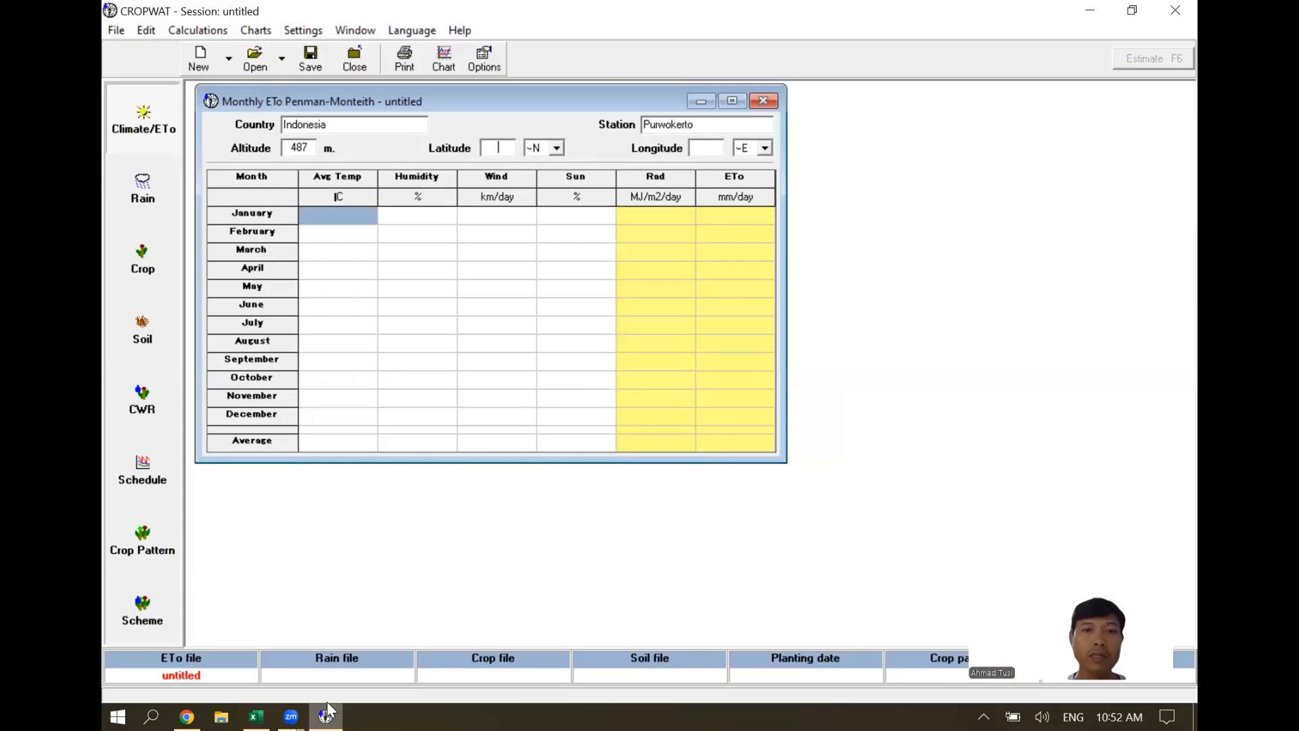
pyautogui.write('9')
pyautogui.press('Tab')
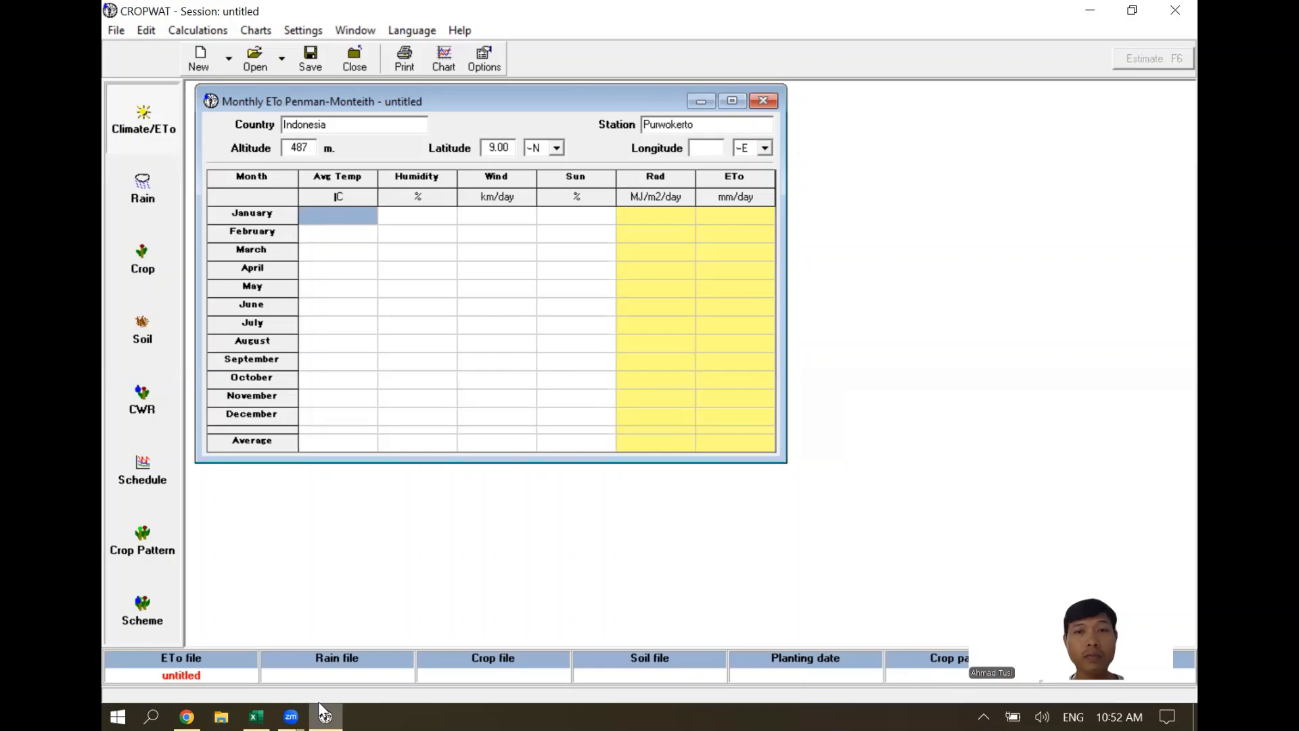
# - Check the longitude in the Excel workbook, set it to 109 in CROPWAT and select January's average temperature cell
pyautogui.hotkey('alt', 'Tab')
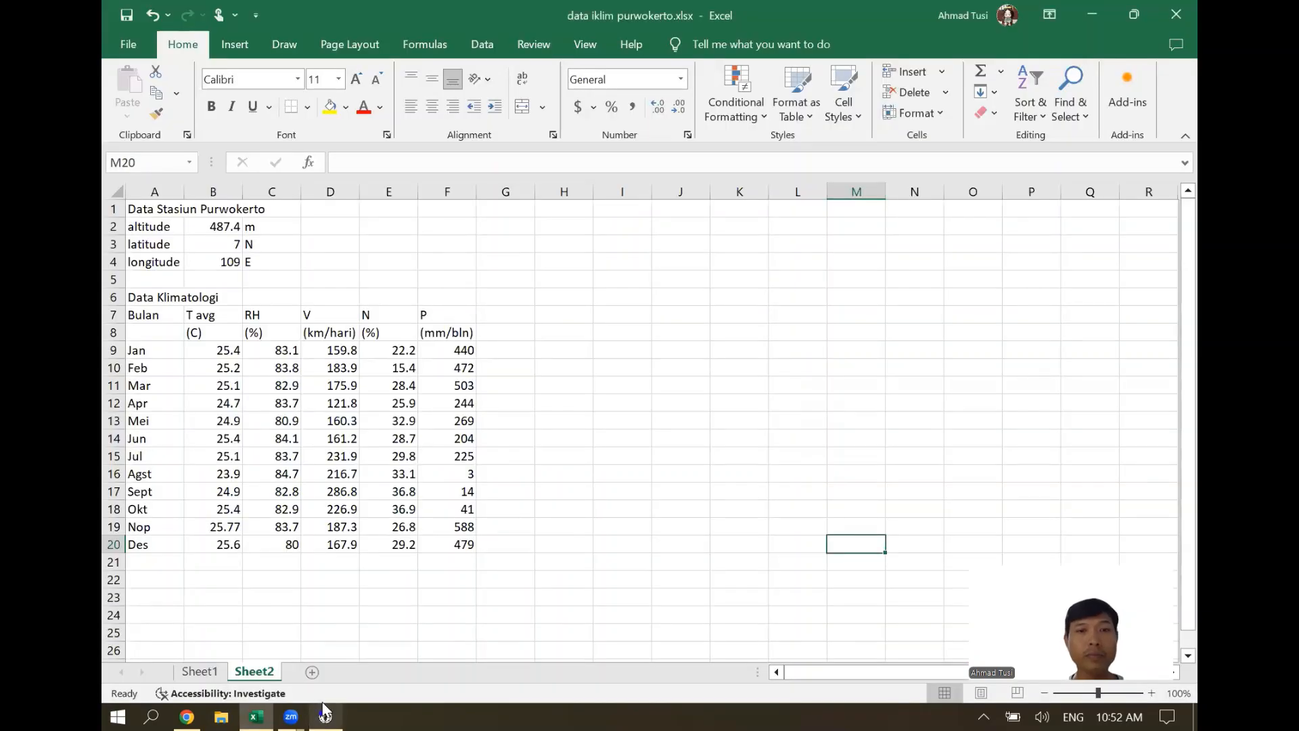
pyautogui.click(325, 715)
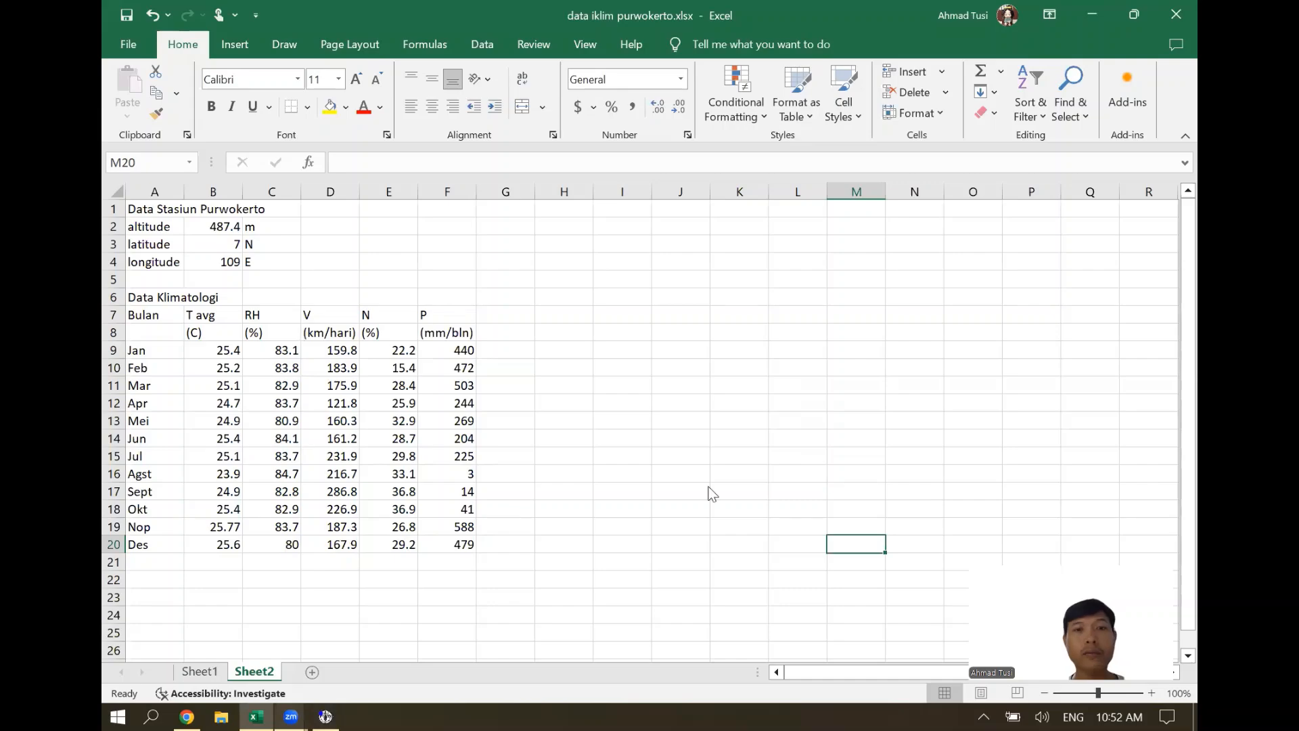
pyautogui.write('10')
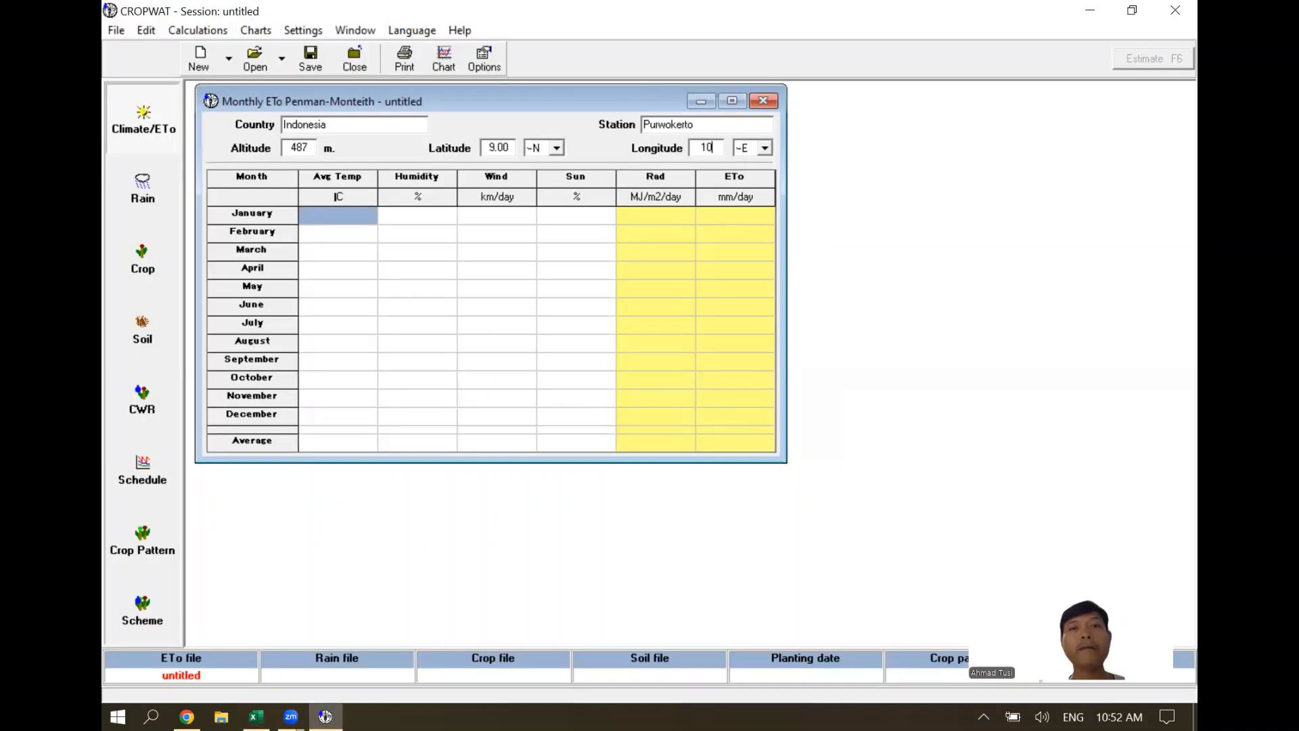
pyautogui.write('9')
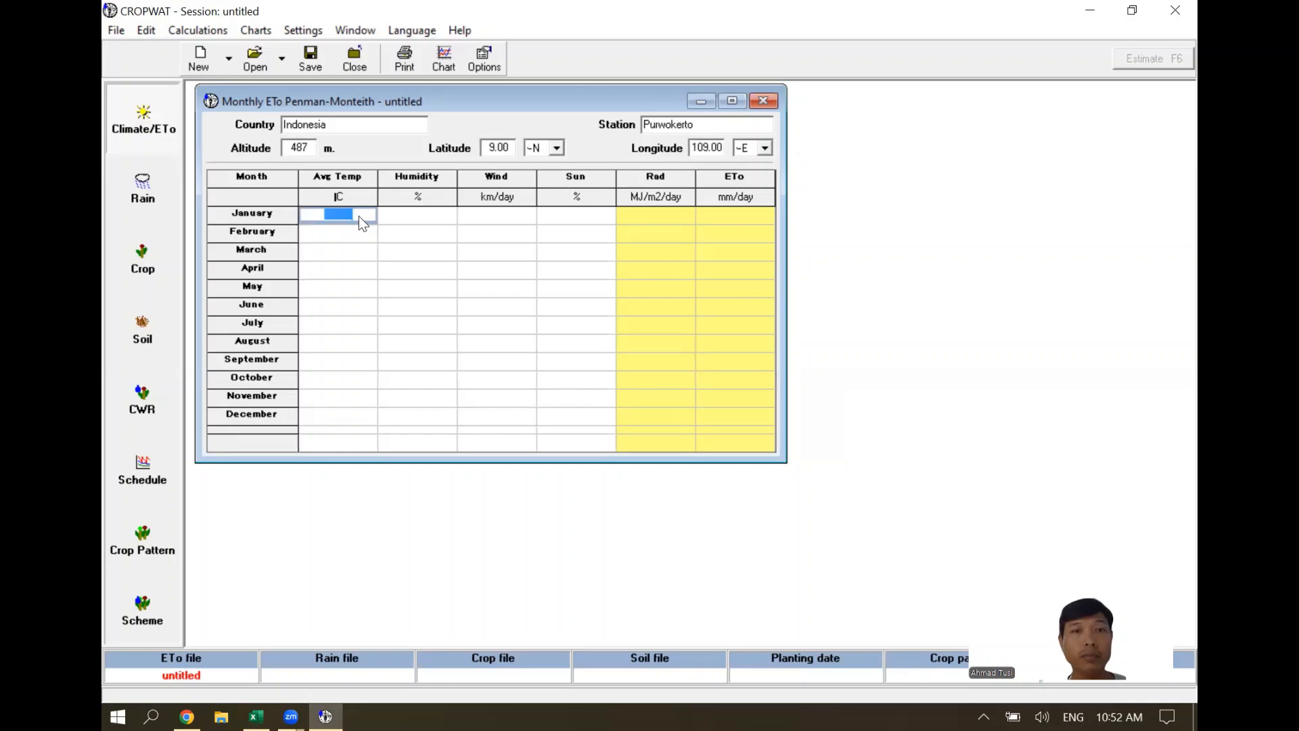
pyautogui.press('Tab')
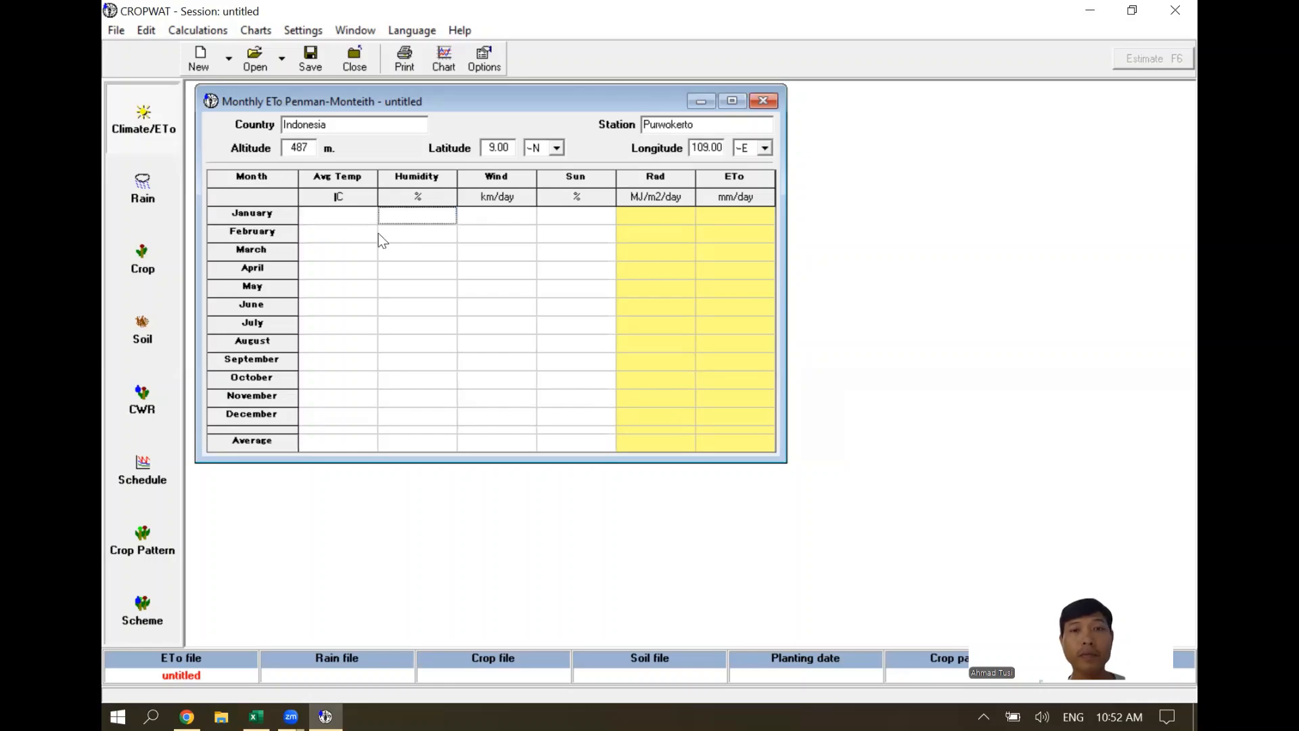
pyautogui.click(340, 212)
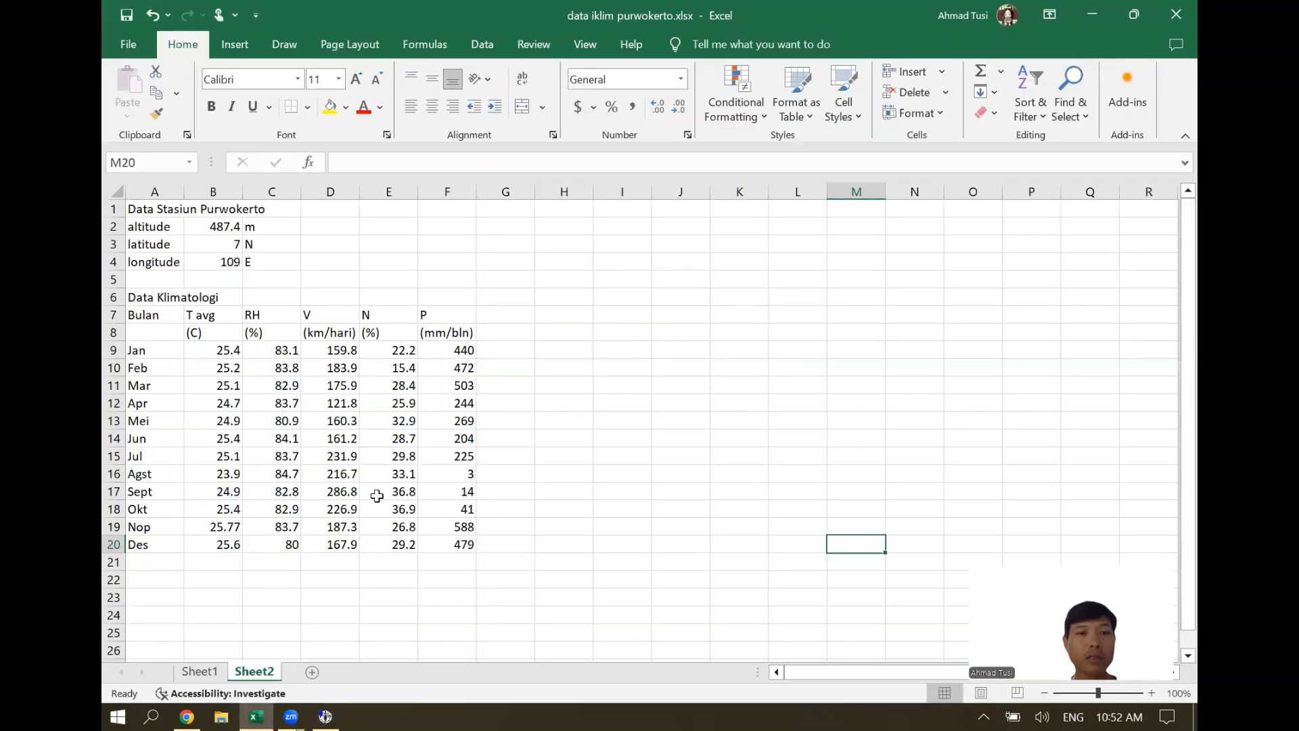
# - In the Excel workbook, copy the January to December temperature, humidity, wind and sunshine values in B9:E20
pyautogui.moveTo(224, 350); pyautogui.dragTo(399, 456)
pyautogui.moveTo(380, 538); pyautogui.dragTo(383, 544)
pyautogui.rightClick(383, 545)
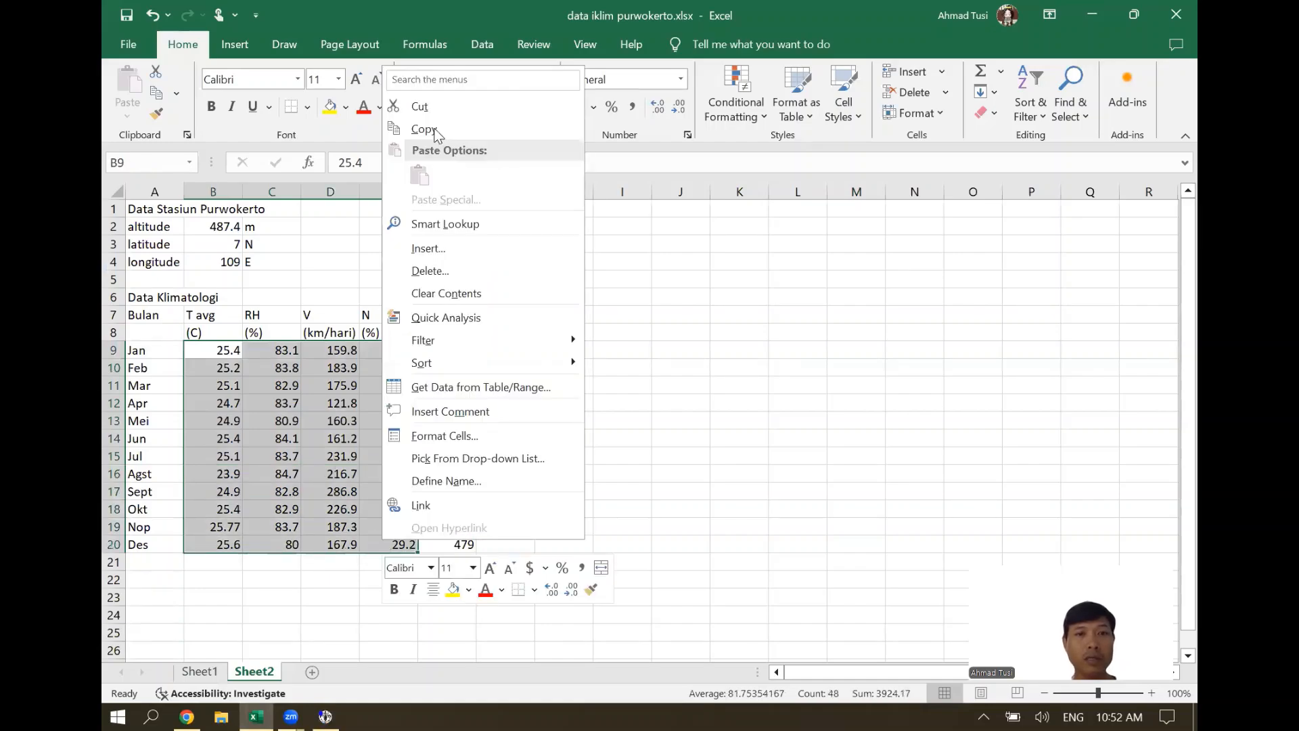
pyautogui.click(433, 131)
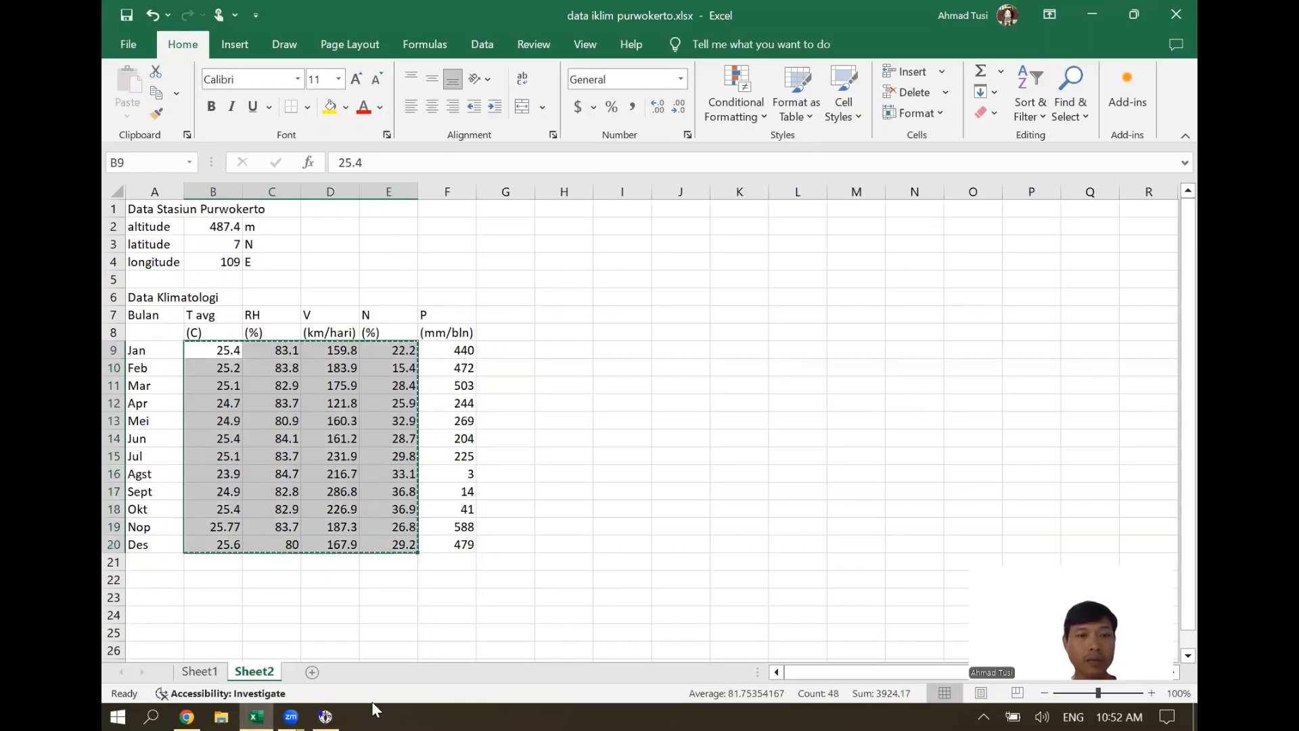
# - Switch to CROPWAT, paste the copied table starting at January's average temperature and accept the pasted data
pyautogui.click(325, 716)
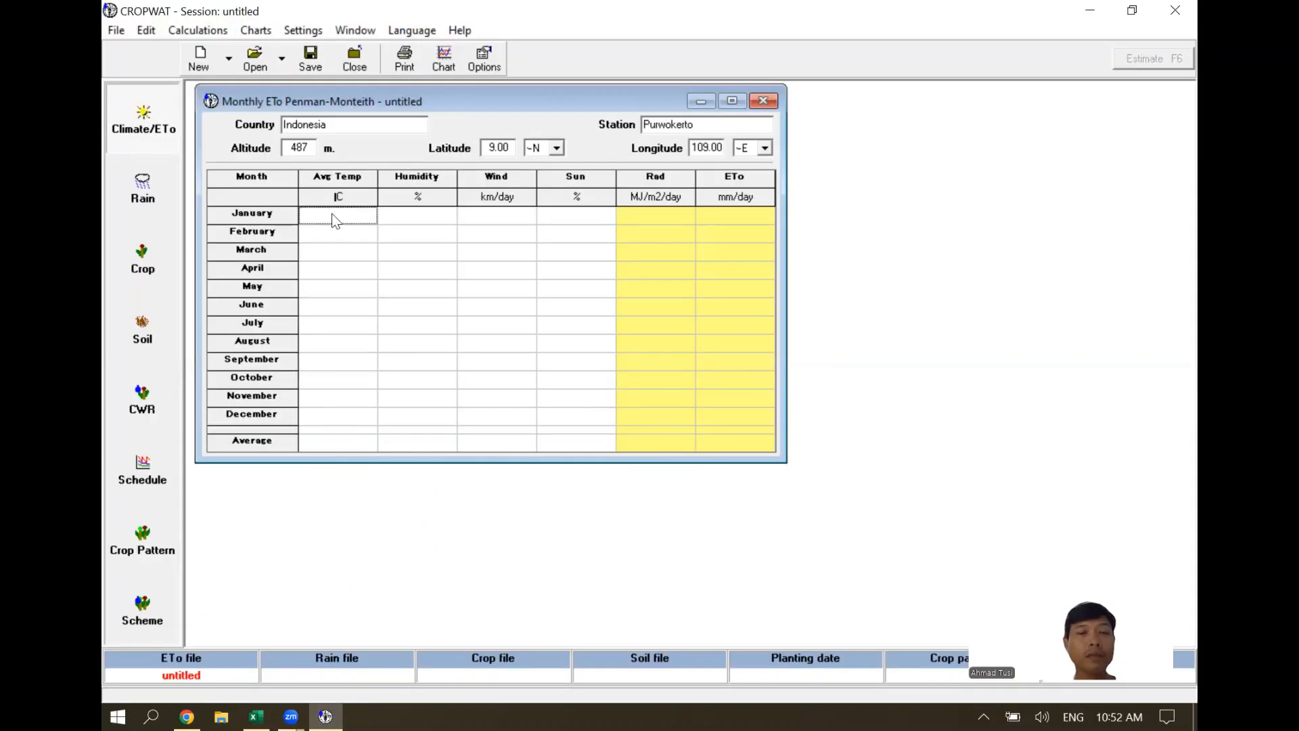
pyautogui.rightClick(331, 213)
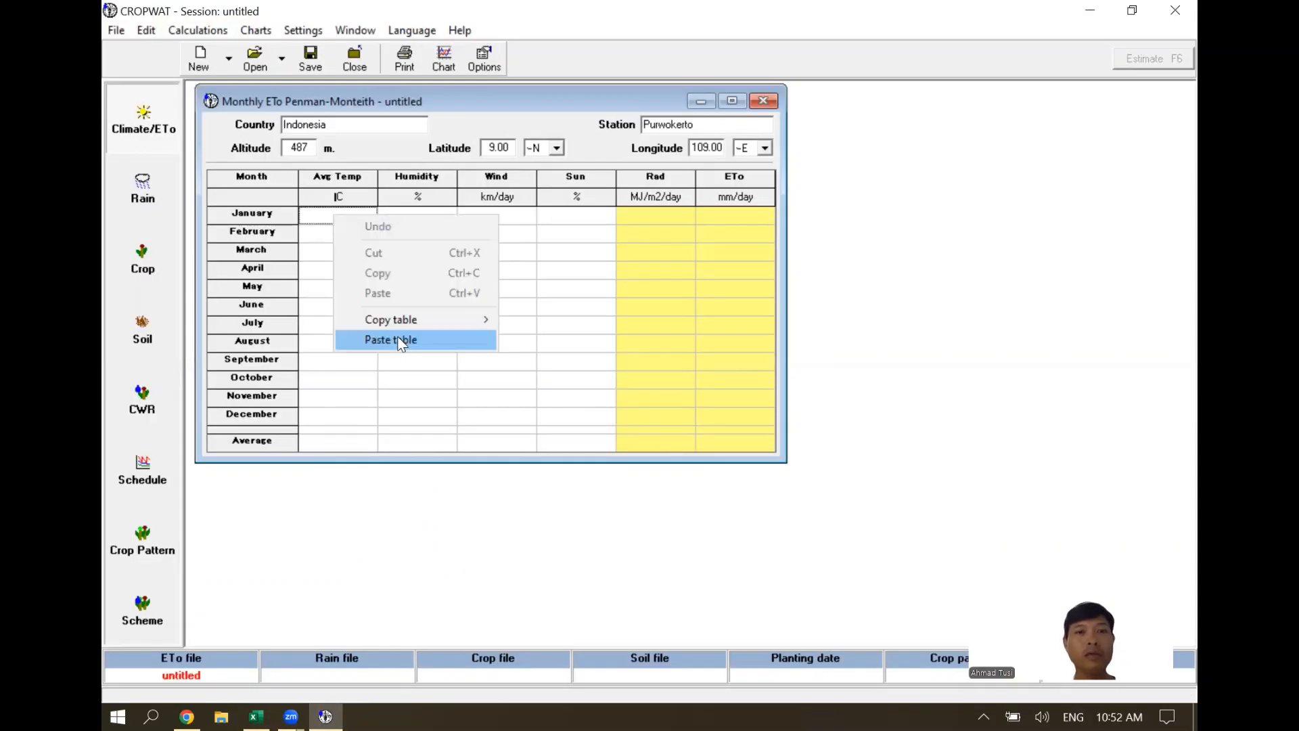
pyautogui.click(400, 340)
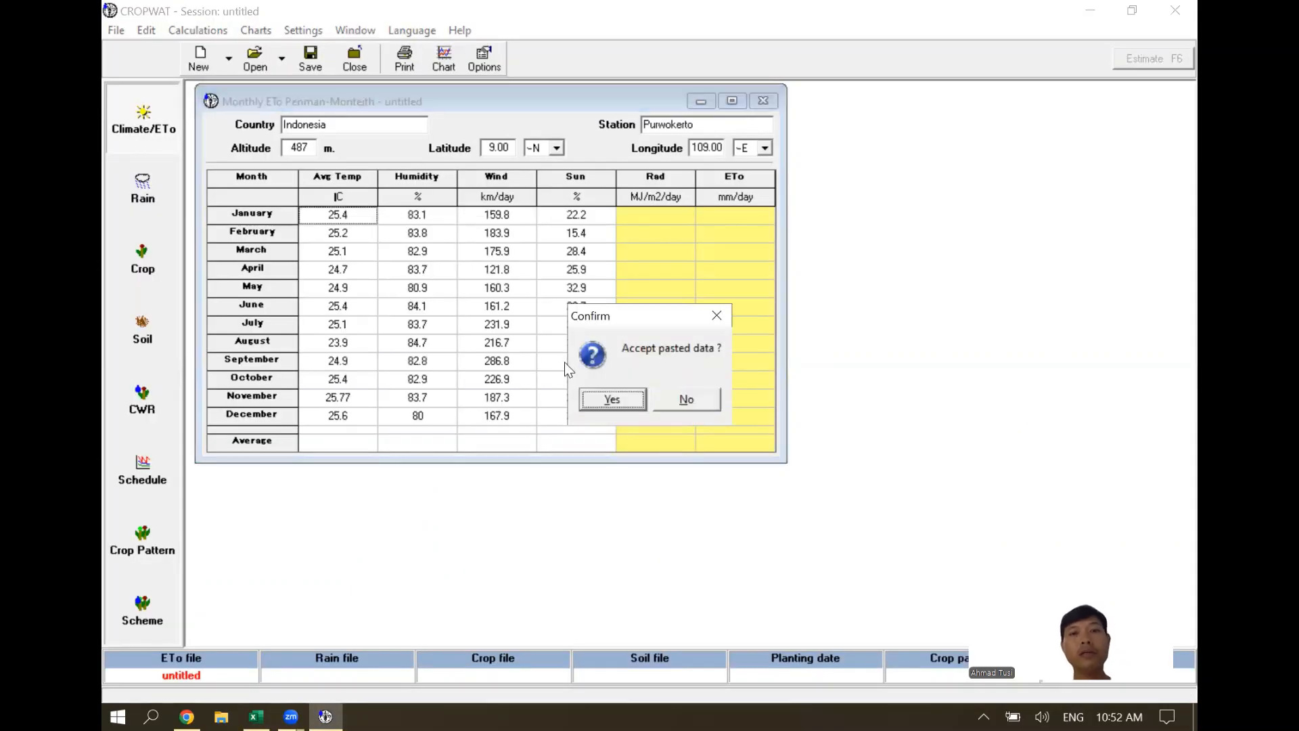
pyautogui.click(613, 399)
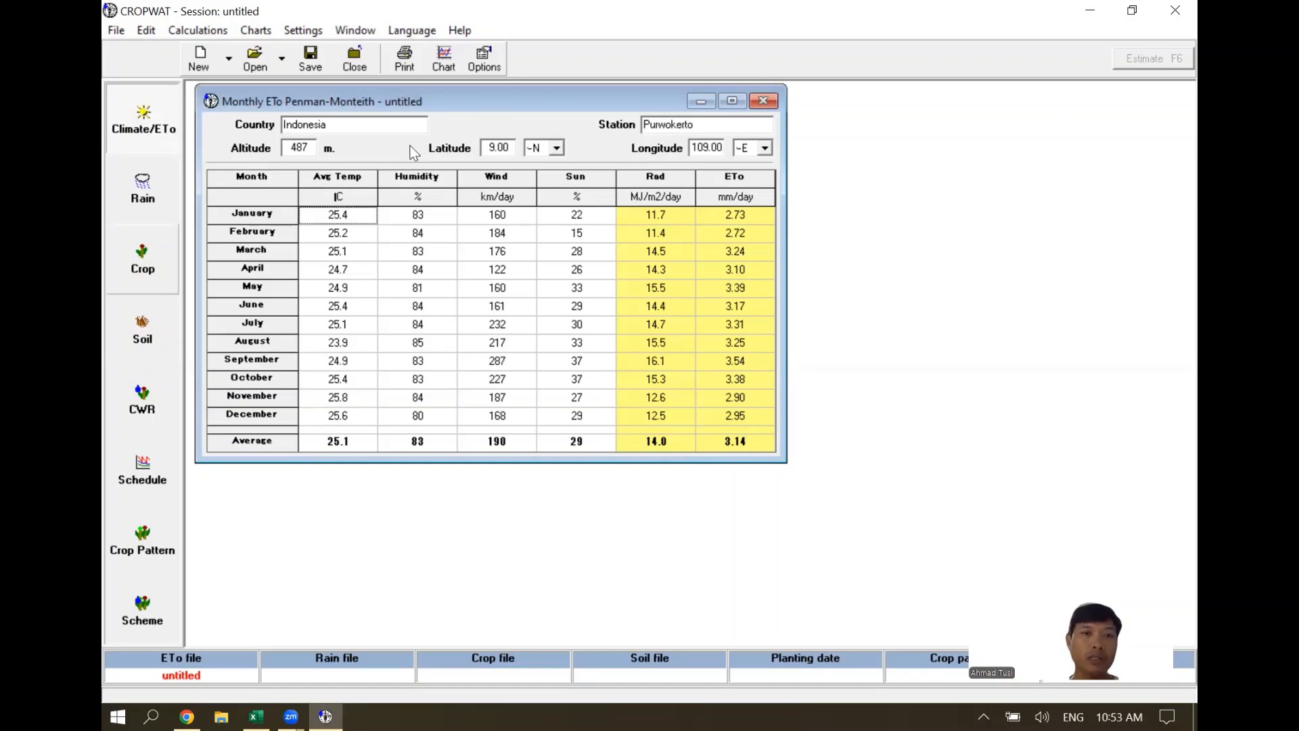
# - Save the monthly climate data in the climate folder as QnA Purwokerto
pyautogui.click(311, 64)
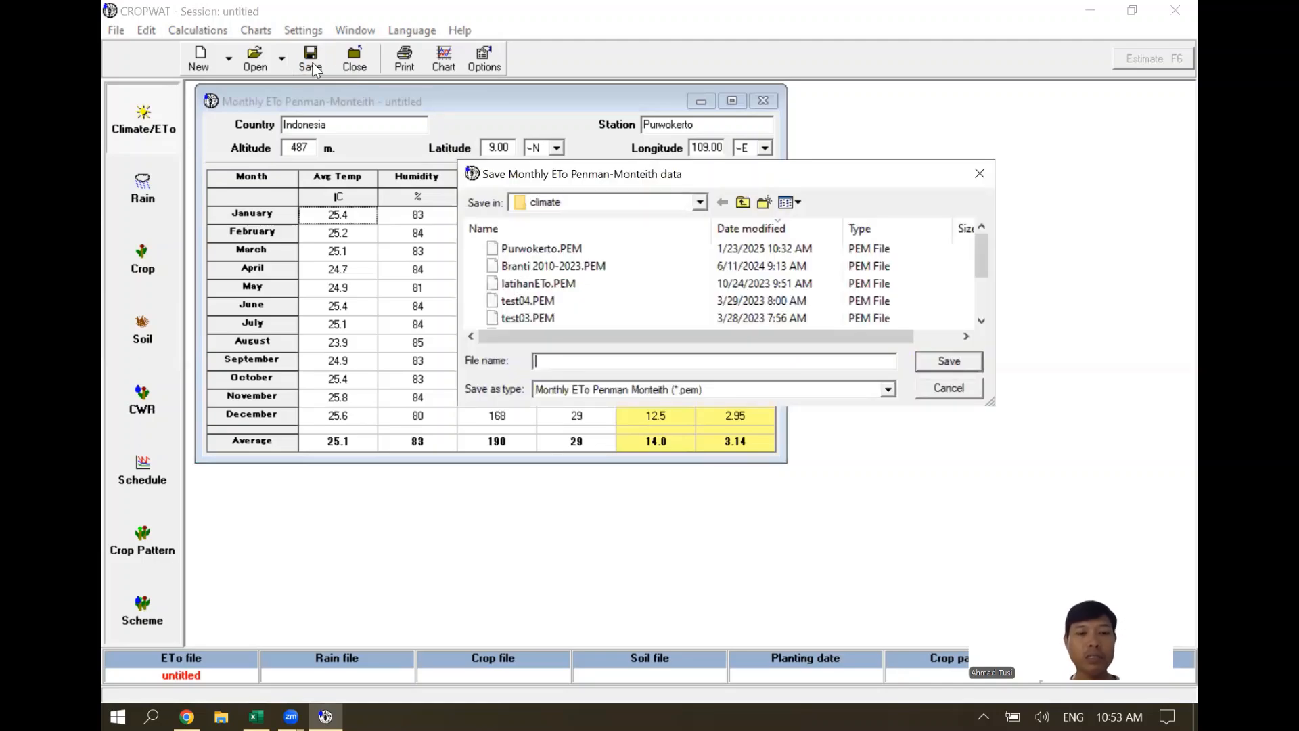
pyautogui.write('Qn')
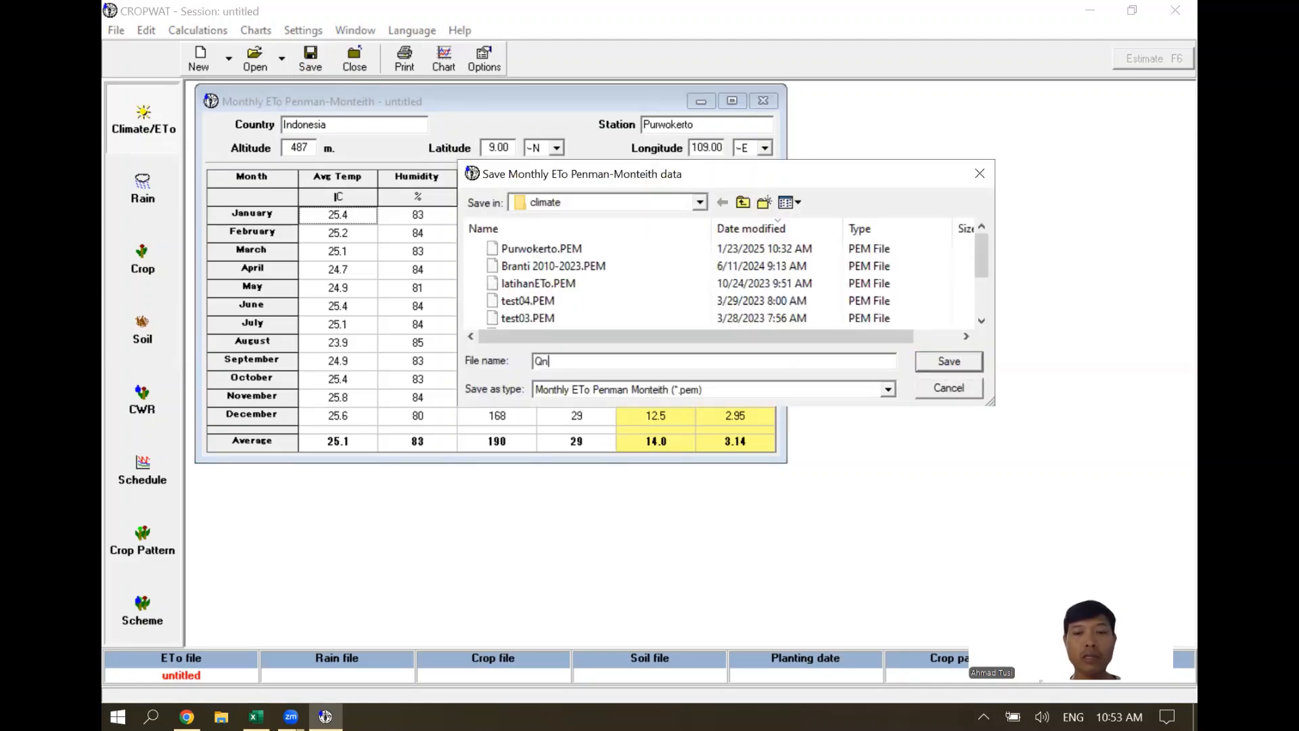
pyautogui.write('A Pu')
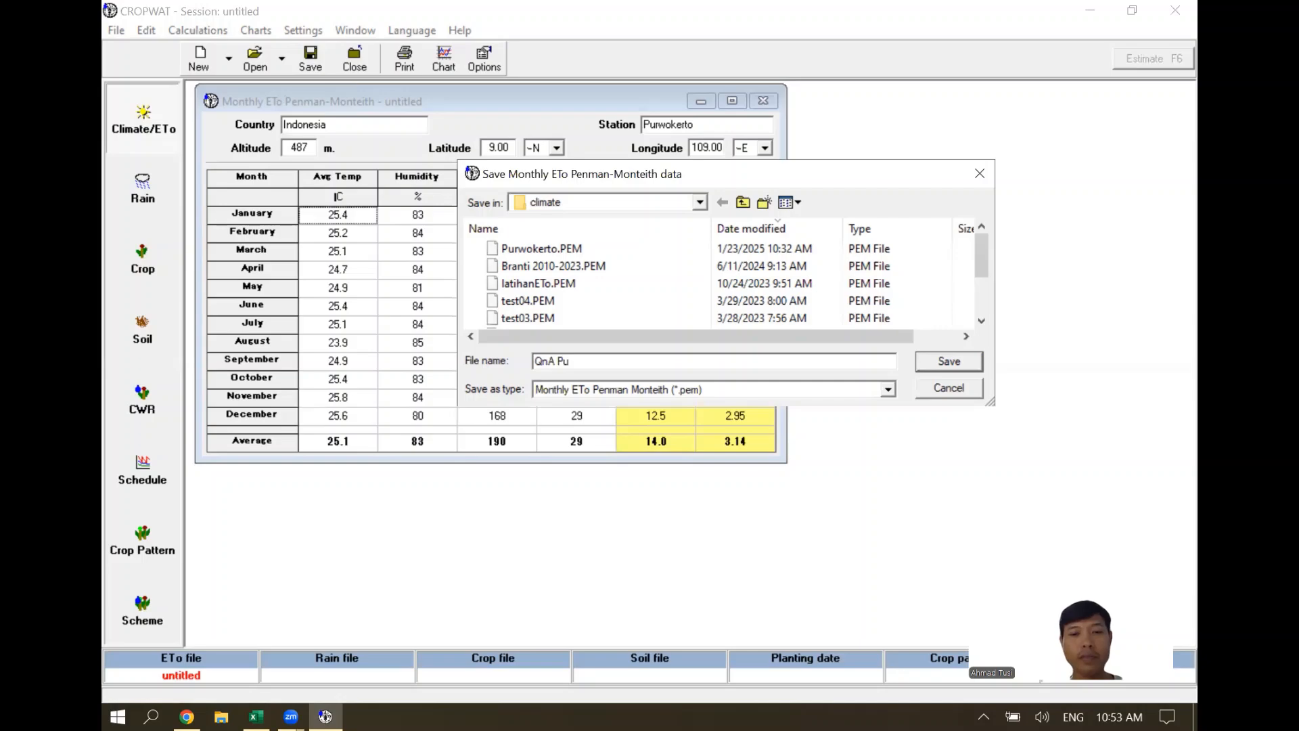
pyautogui.write('rwokerto')
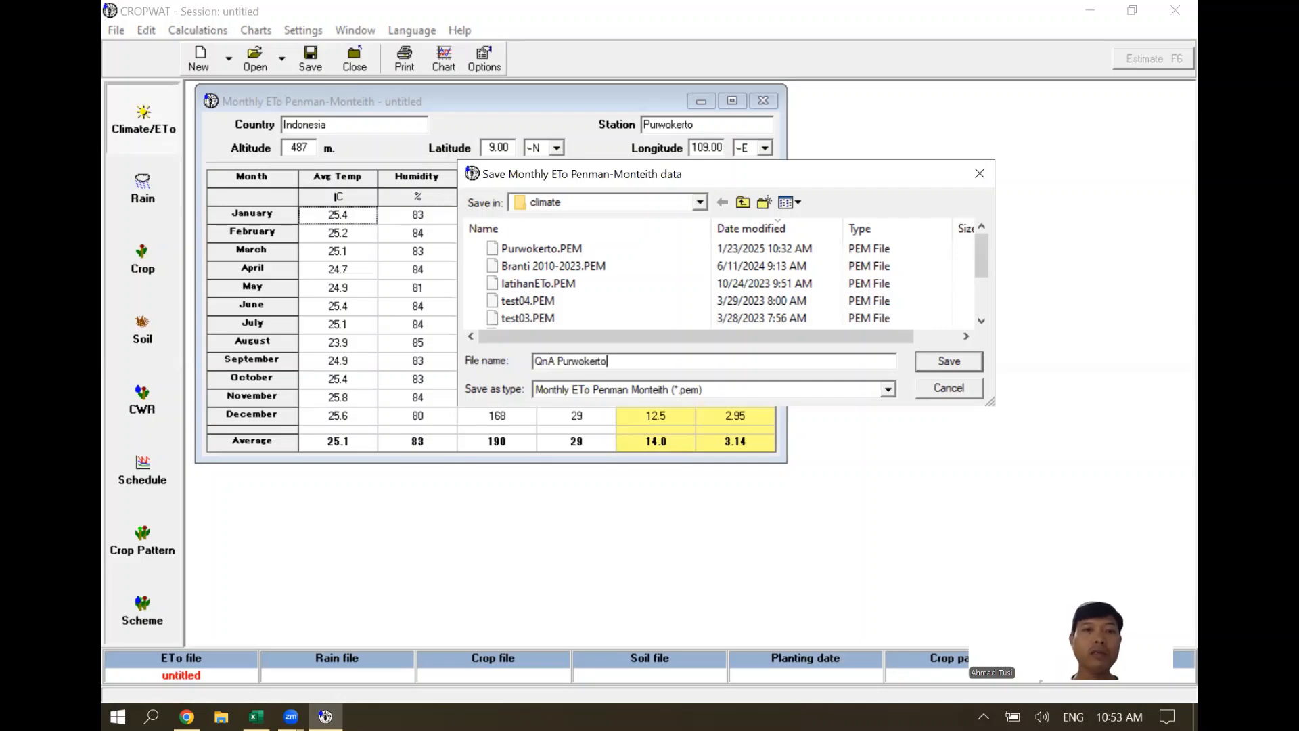
pyautogui.press('Return')
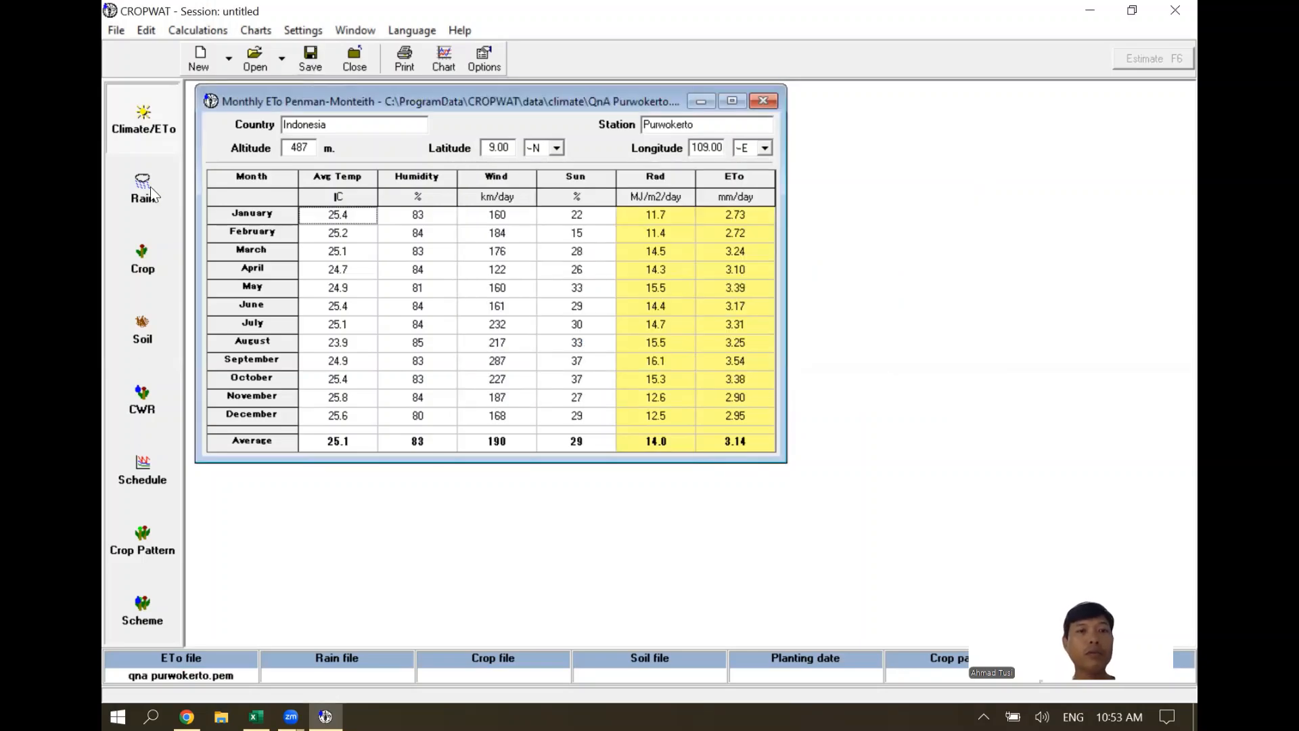
# - Open the monthly rain data, enter Purwokerto as the station and accept the 70% fixed percentage effective rainfall method
pyautogui.click(145, 189)
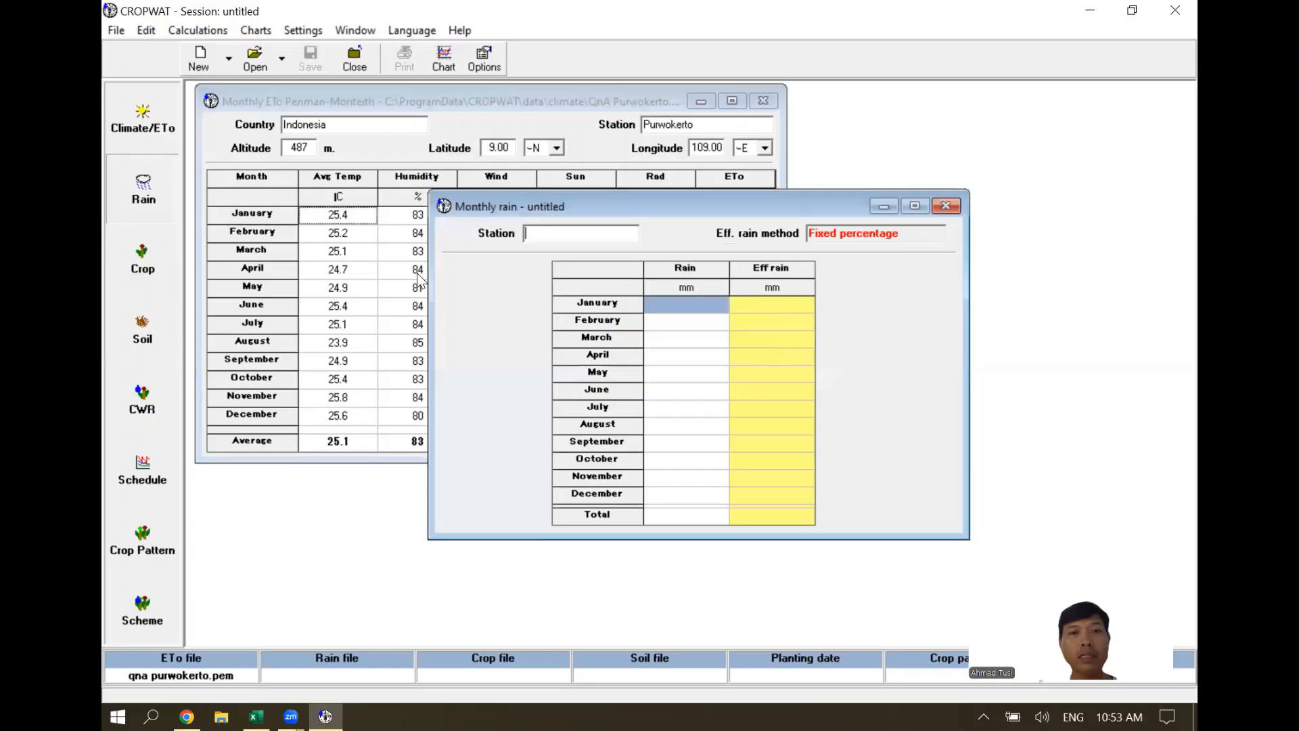
pyautogui.click(608, 234)
pyautogui.write('P')
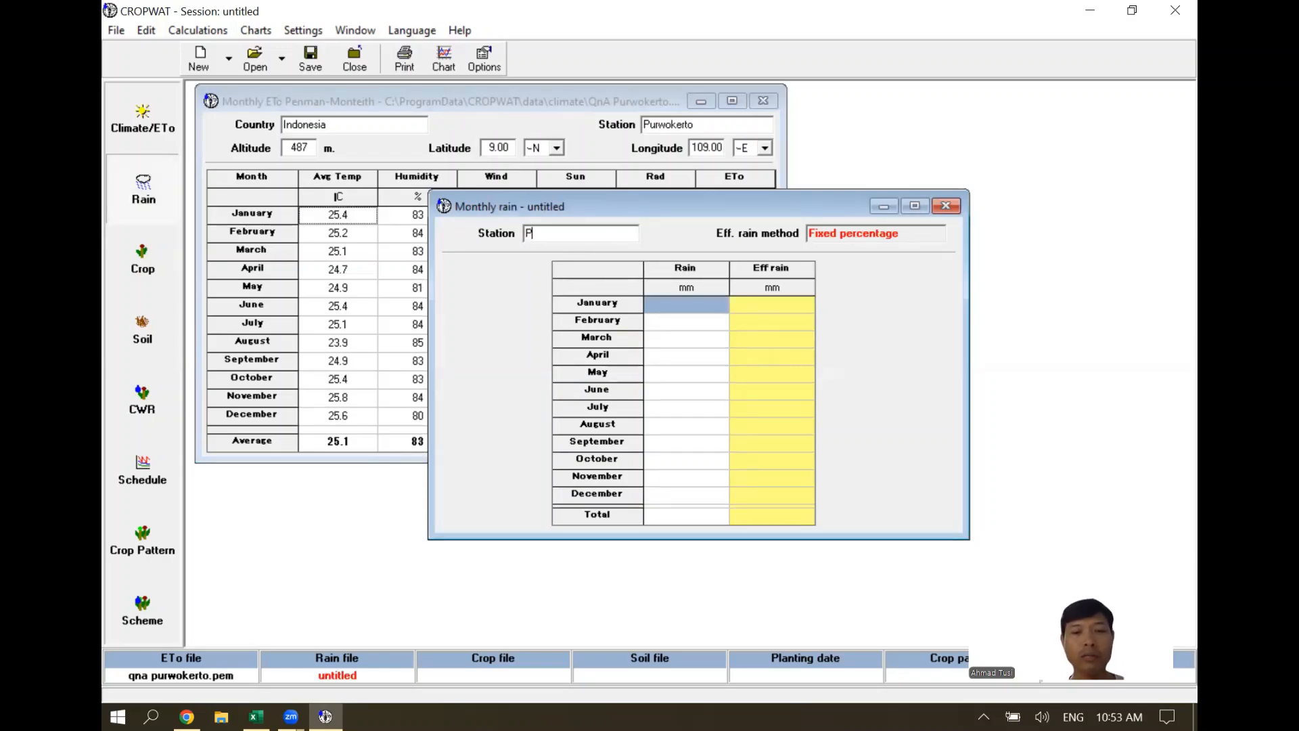
pyautogui.write('urwoker')
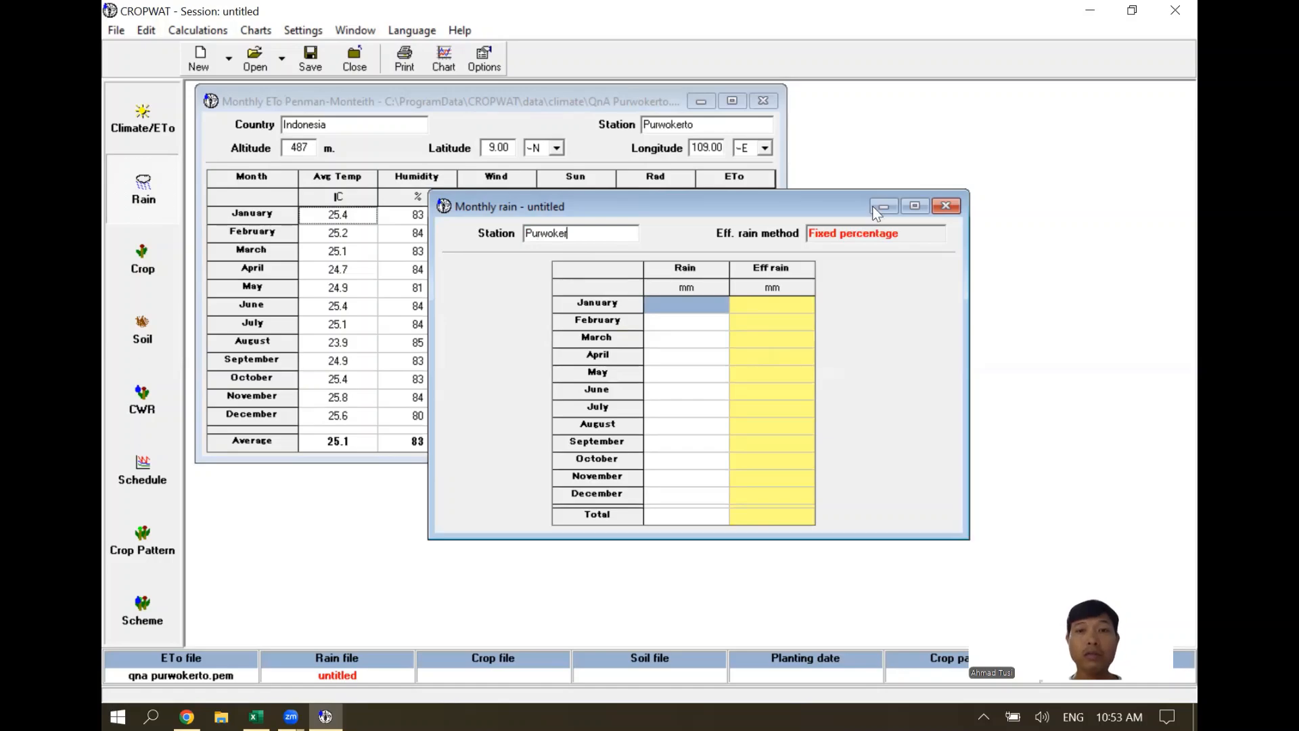
pyautogui.write('to')
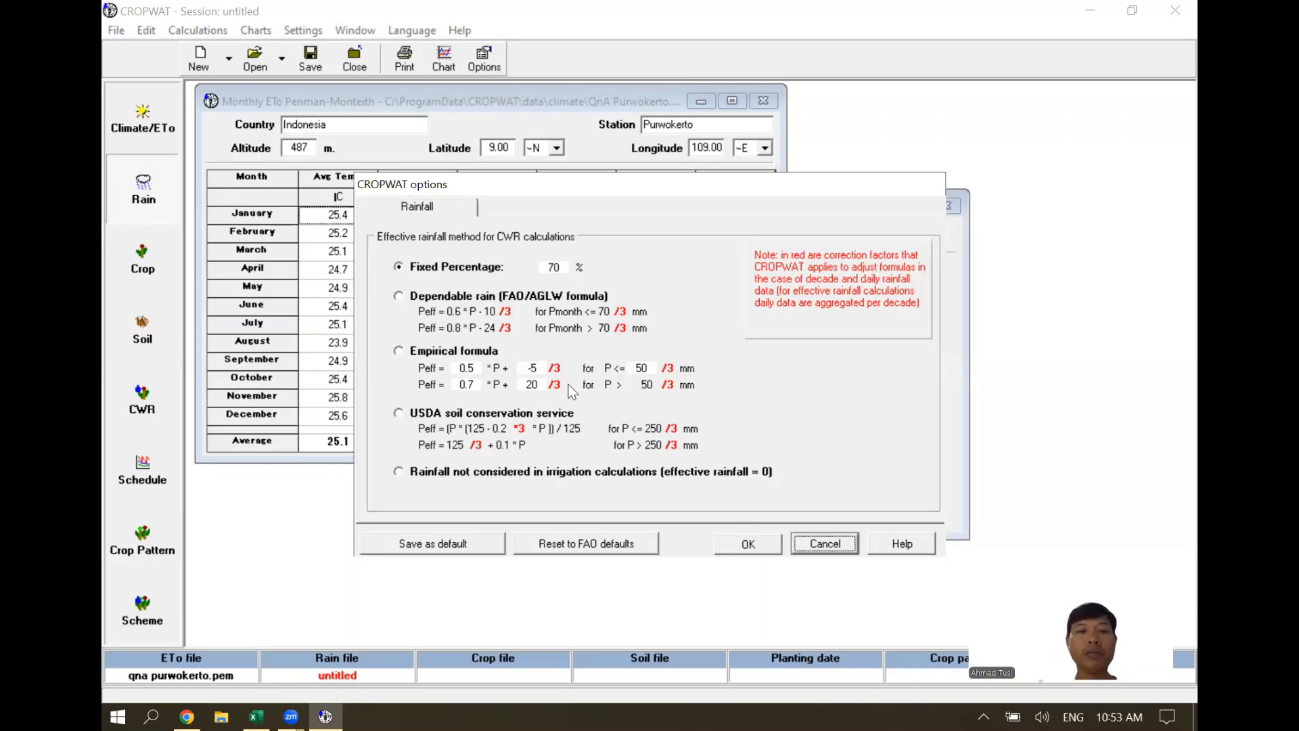
pyautogui.click(775, 544)
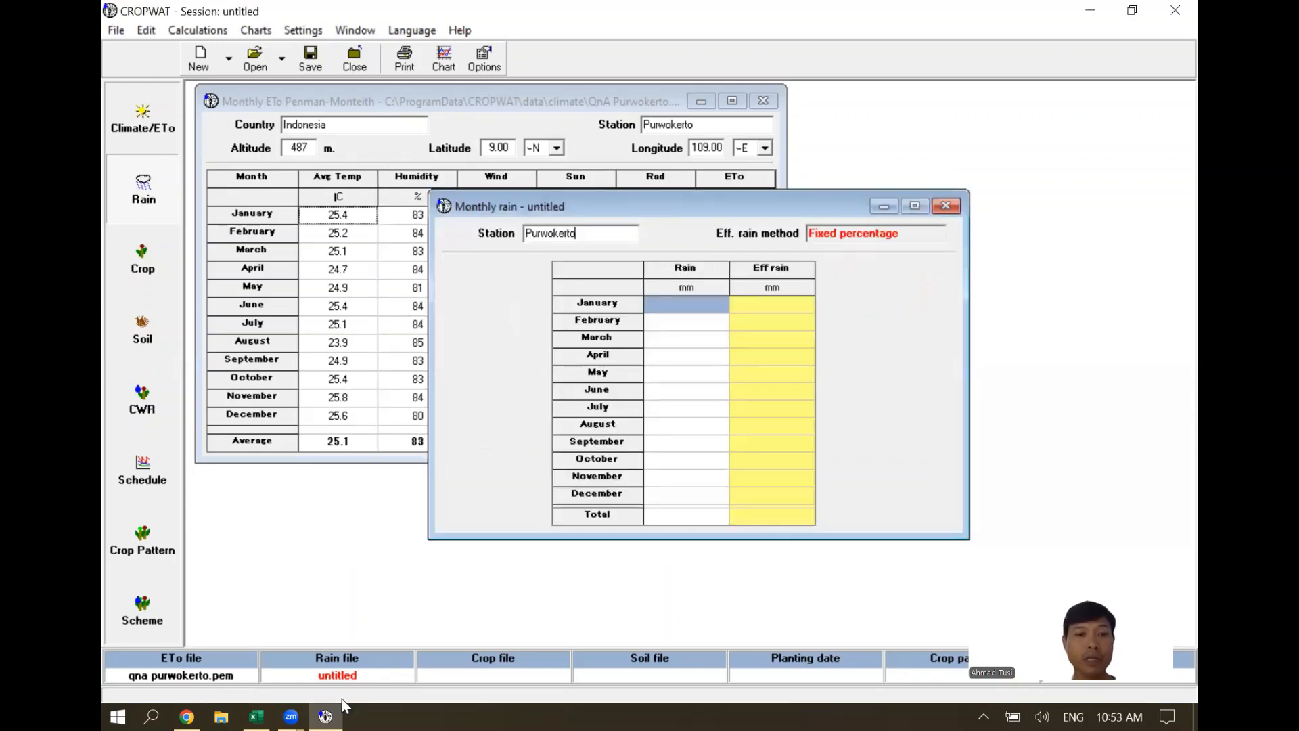
# - Switch to the Excel workbook and copy the January to December rainfall values in F9:F20
pyautogui.hotkey('alt', 'Tab')
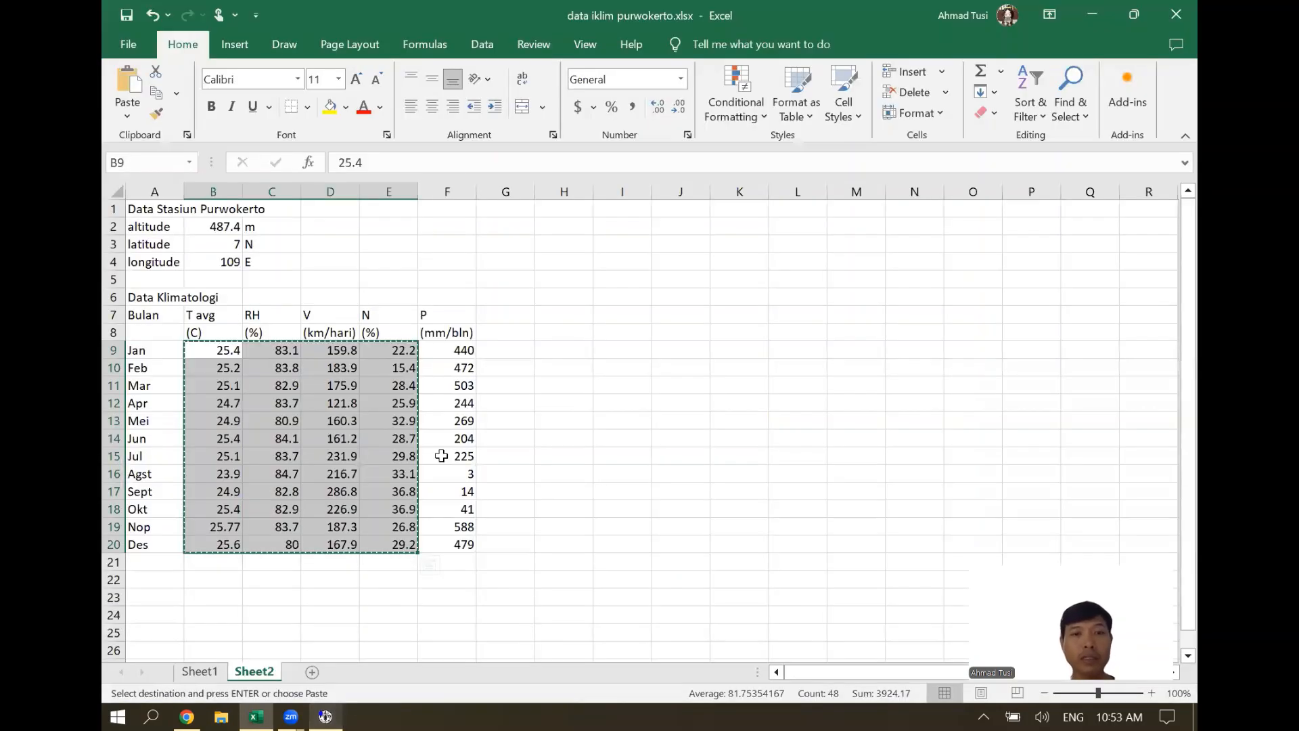
pyautogui.moveTo(459, 349); pyautogui.dragTo(459, 543)
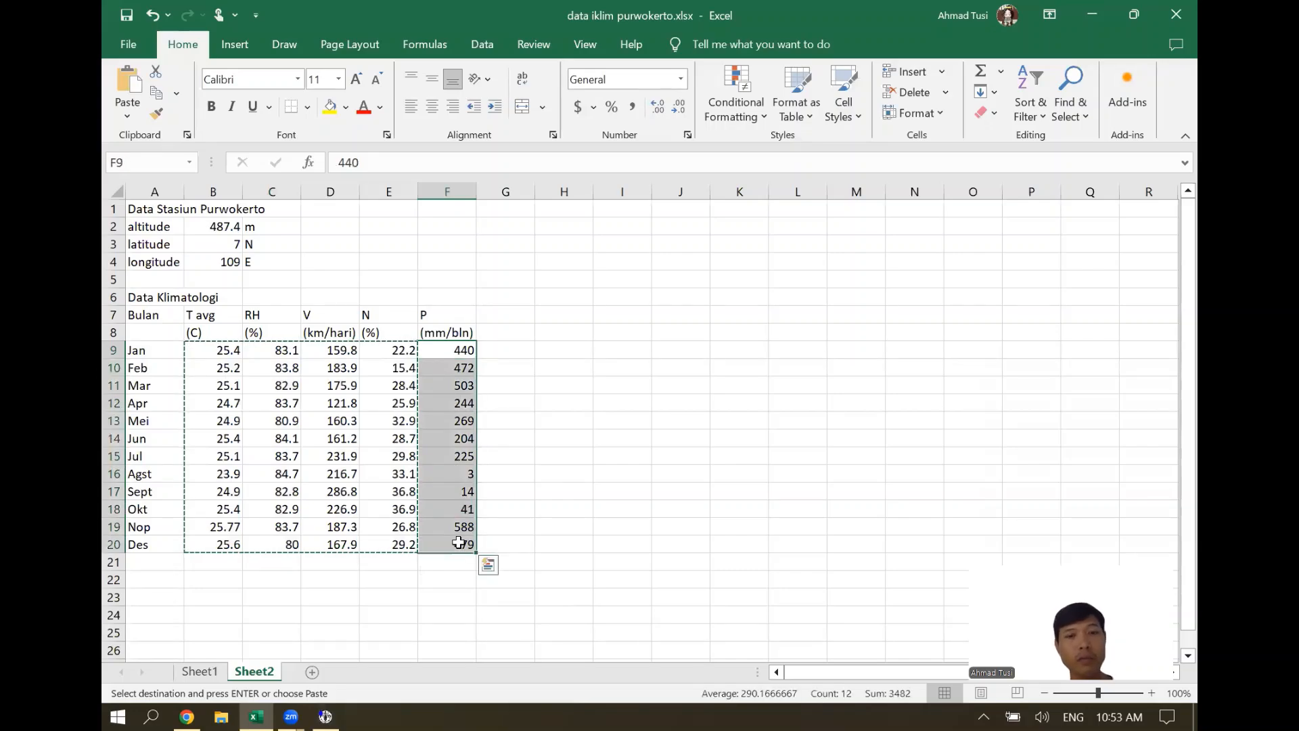
pyautogui.hotkey('ctrl', 'c')
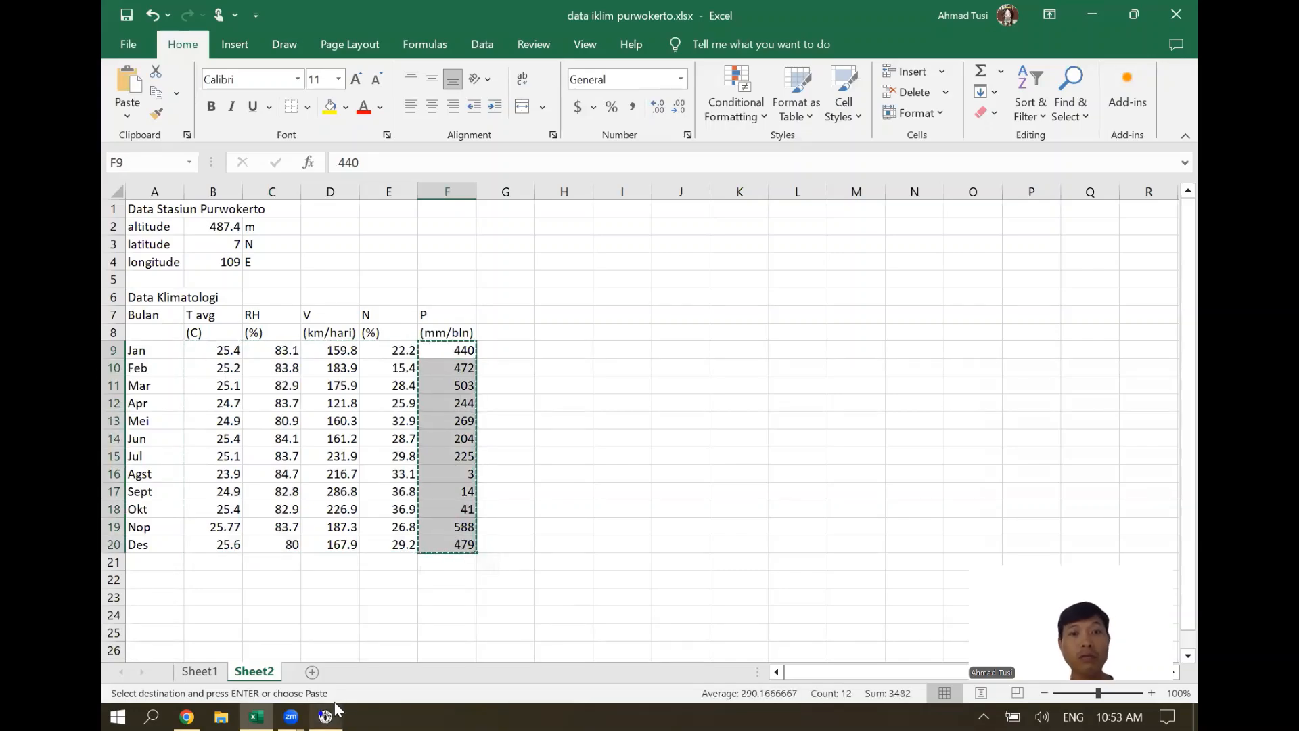
# - Switch to CROPWAT, paste the copied rainfall table starting at January's rain cell and accept the pasted data
pyautogui.click(334, 710)
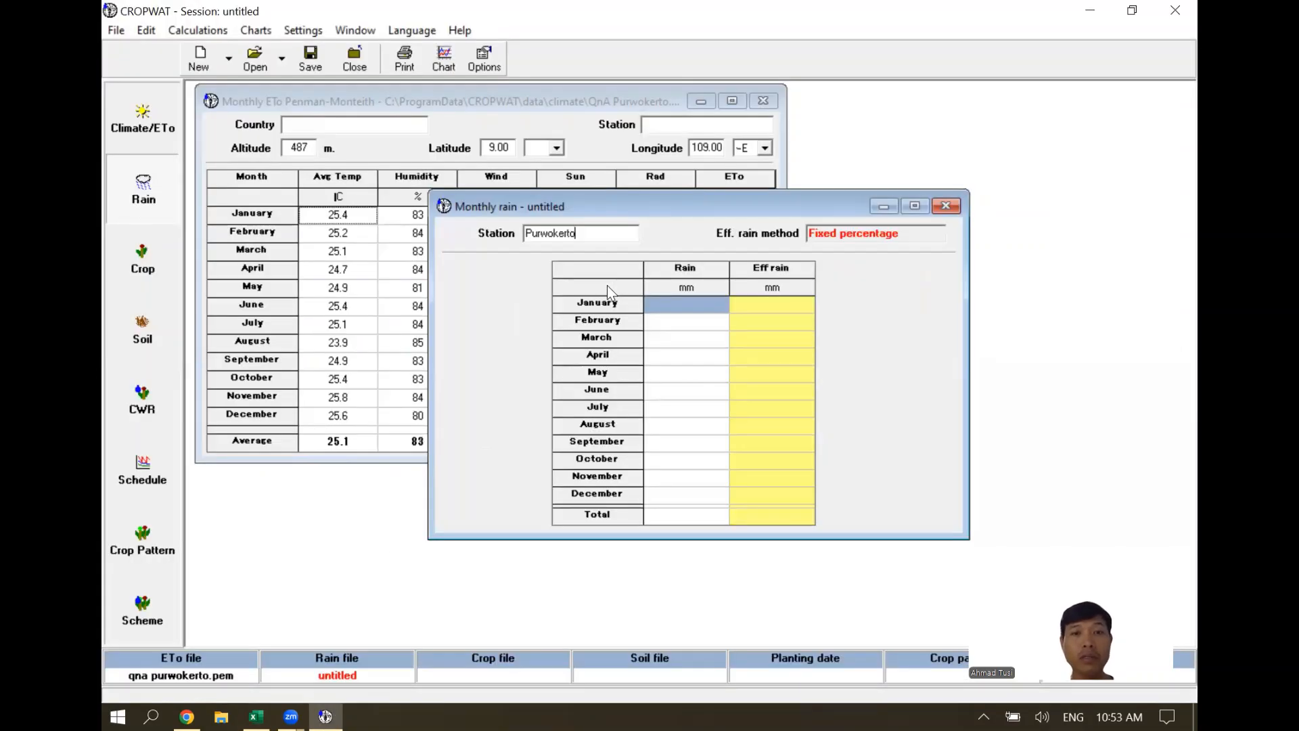
pyautogui.rightClick(664, 307)
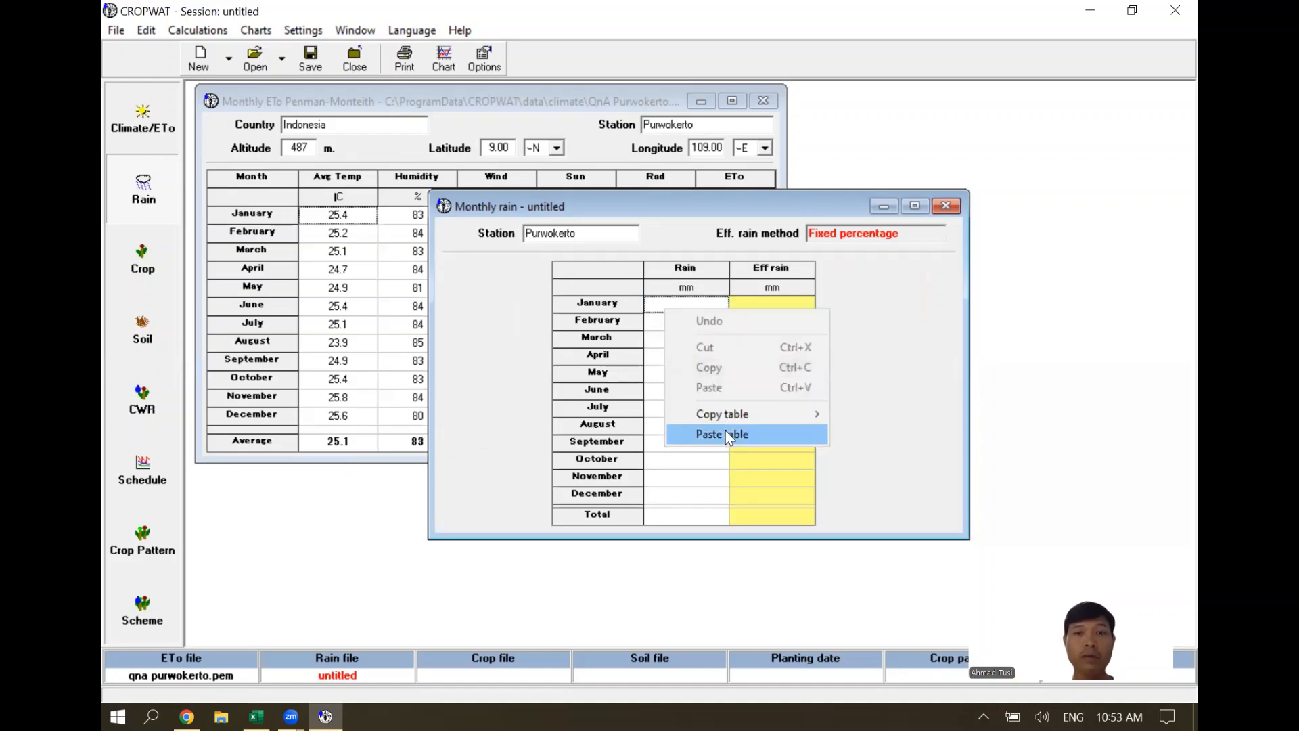
pyautogui.click(722, 434)
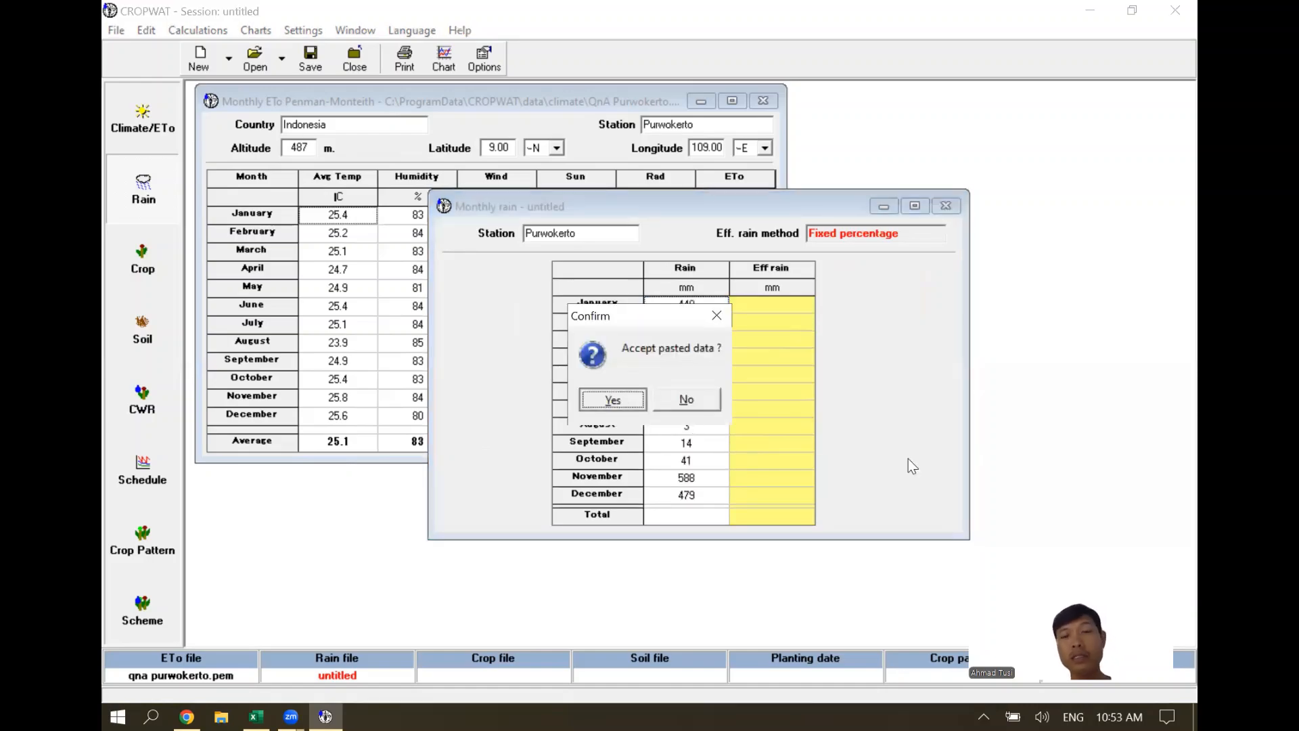
pyautogui.press('Return')
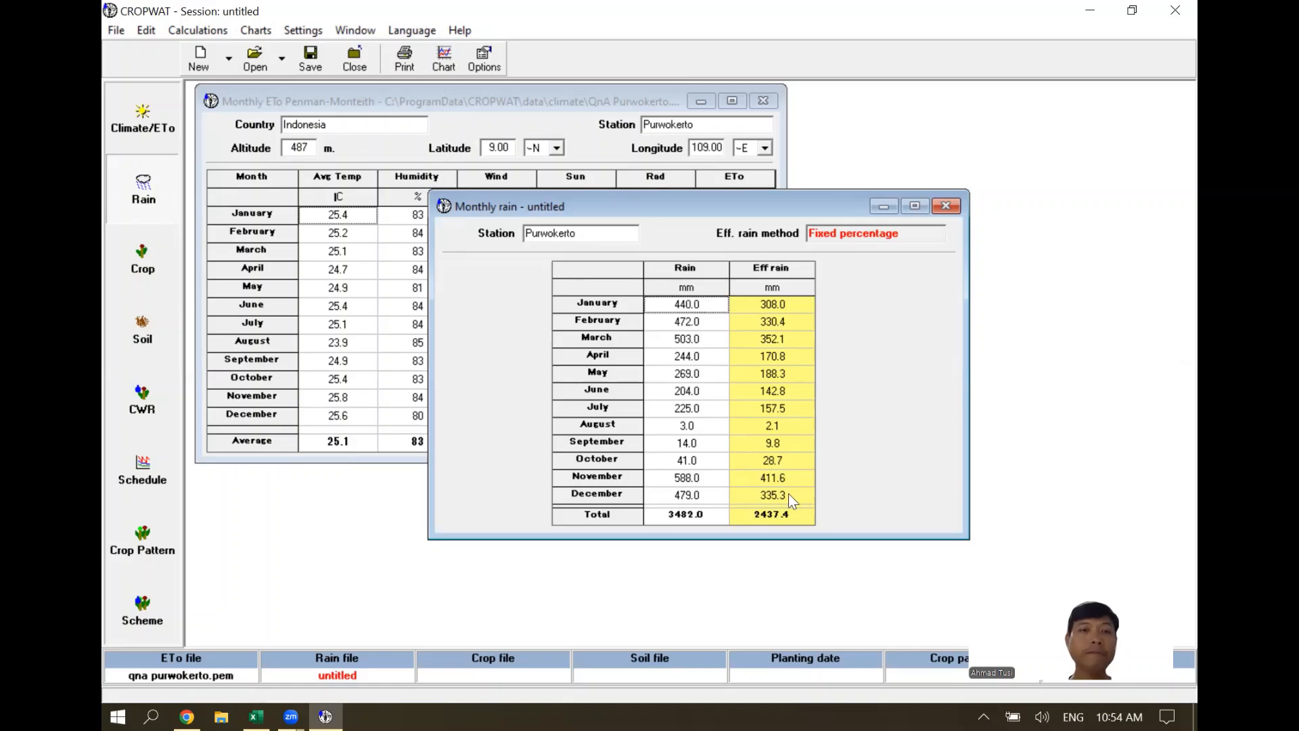
# - Save the monthly rain data in the rain folder as QnA Purwokerto
pyautogui.click(313, 60)
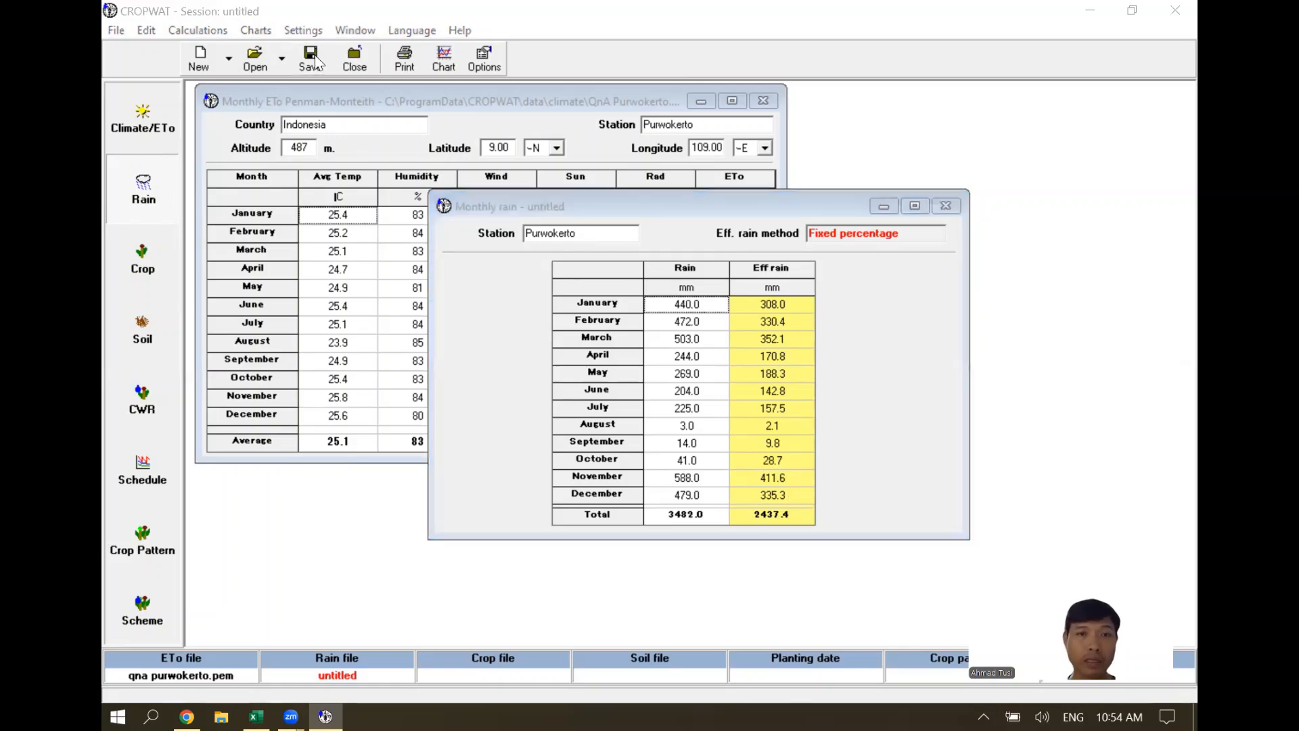
pyautogui.write('Q')
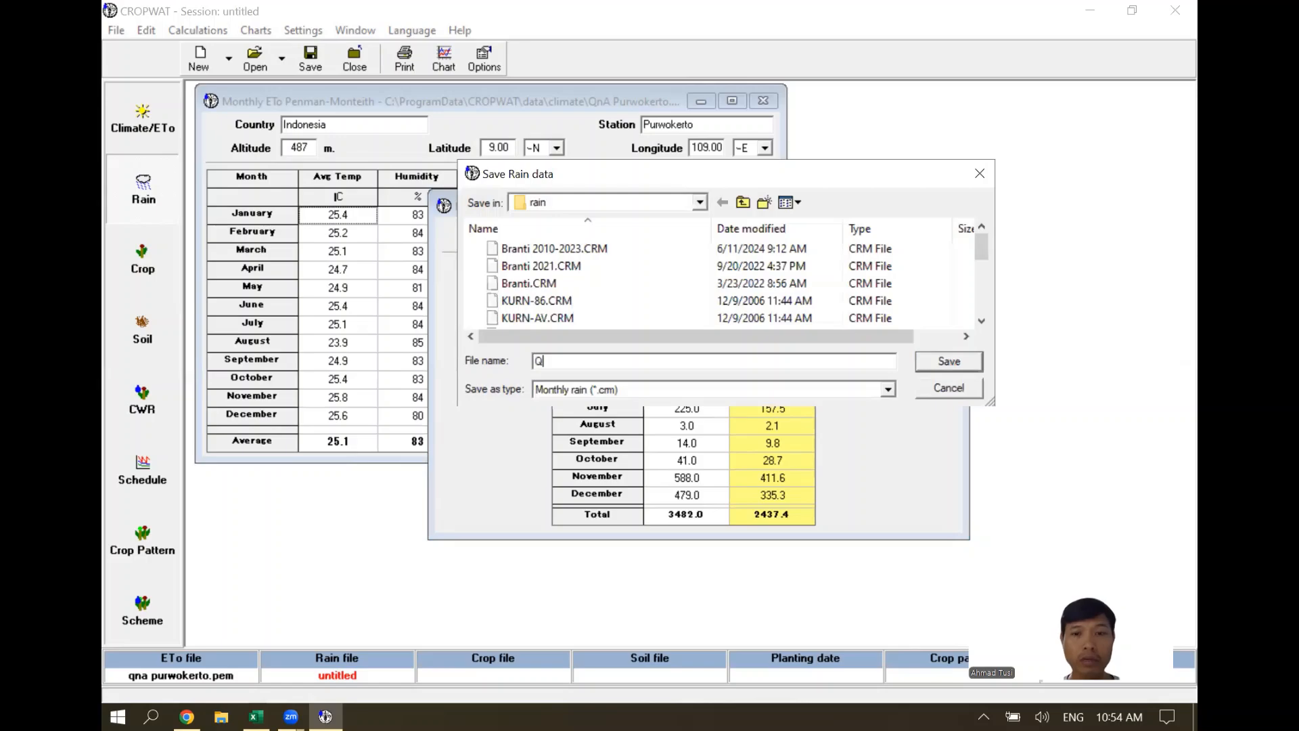
pyautogui.write('nA Pu')
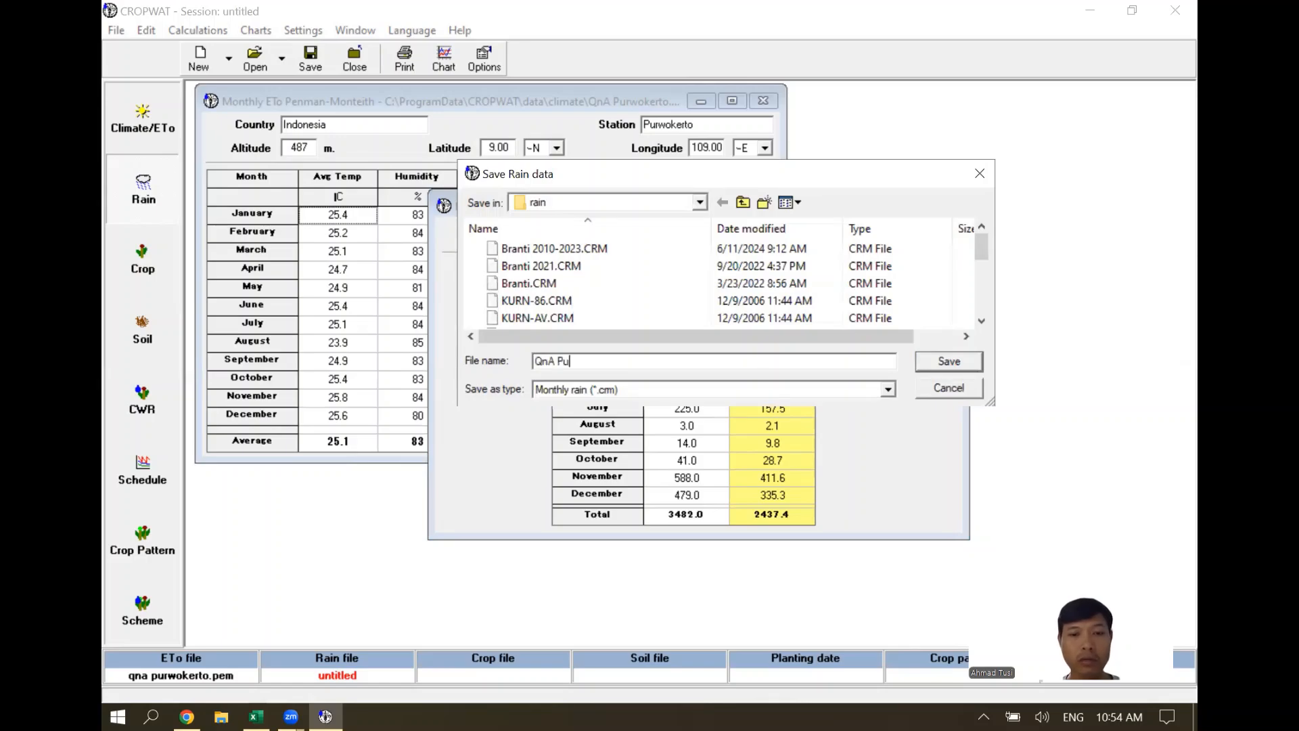
pyautogui.write('rwokerto')
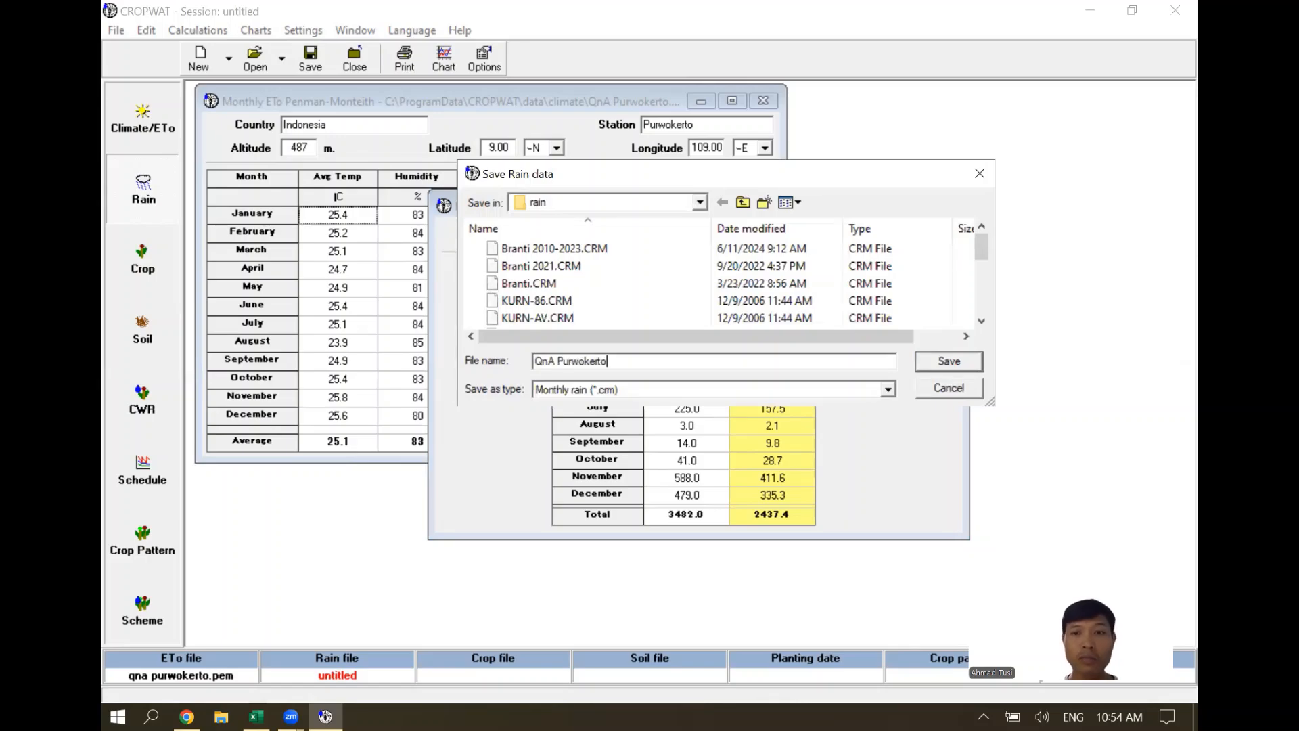
pyautogui.click(947, 361)
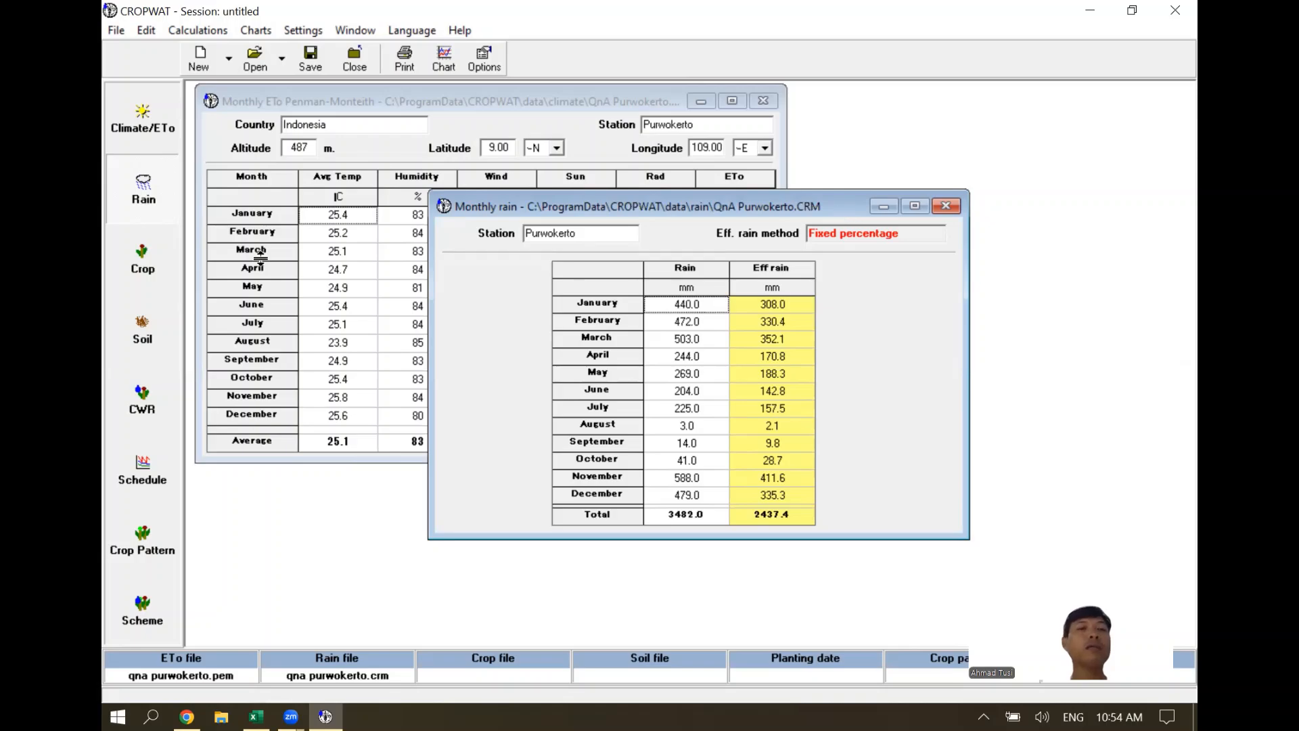
# - Open the crop module and load RICE.CRO from the FAO crops folder
pyautogui.click(160, 269)
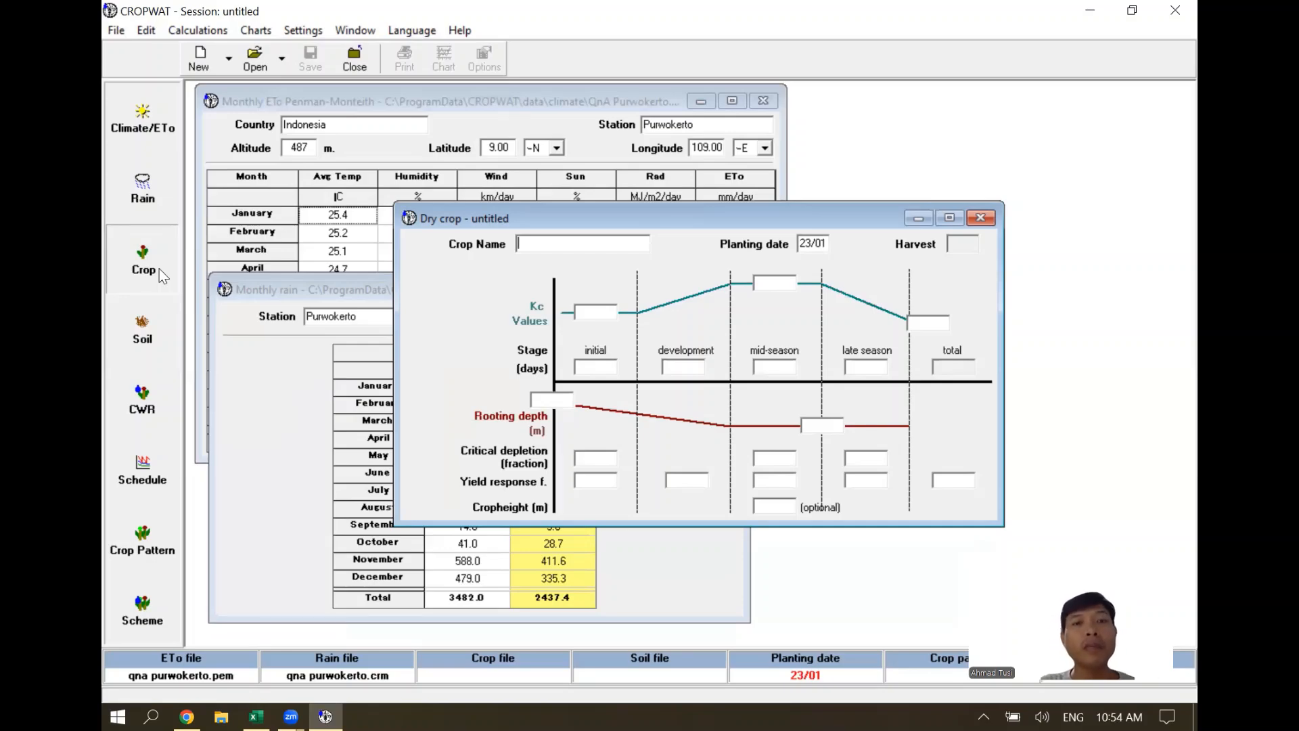
pyautogui.click(244, 69)
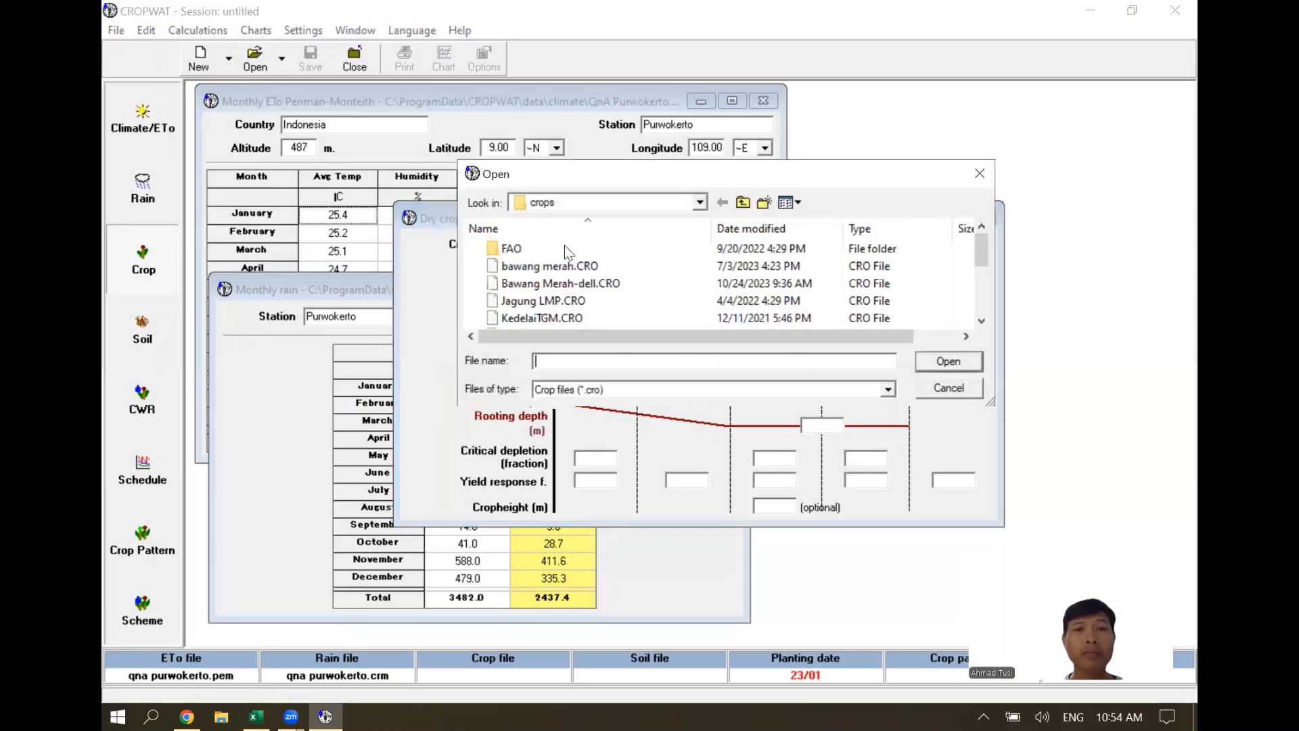
pyautogui.click(563, 247)
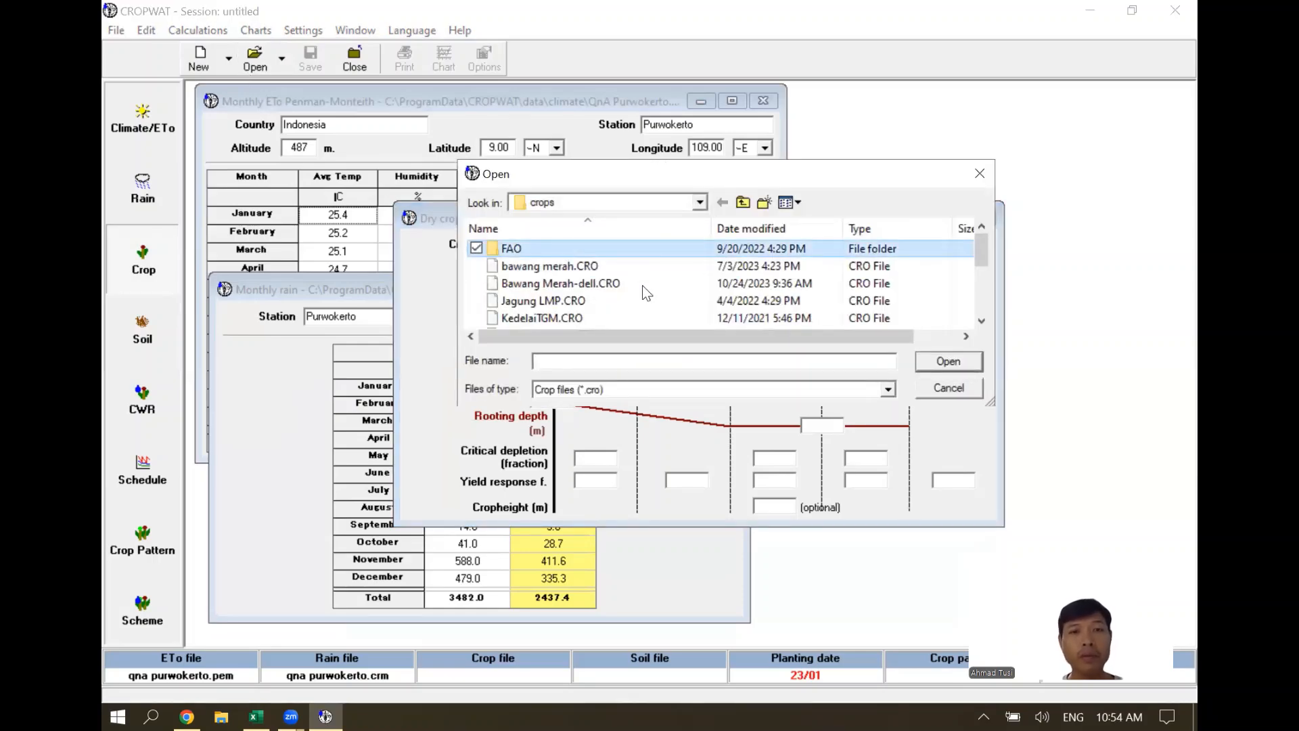
pyautogui.press('Return')
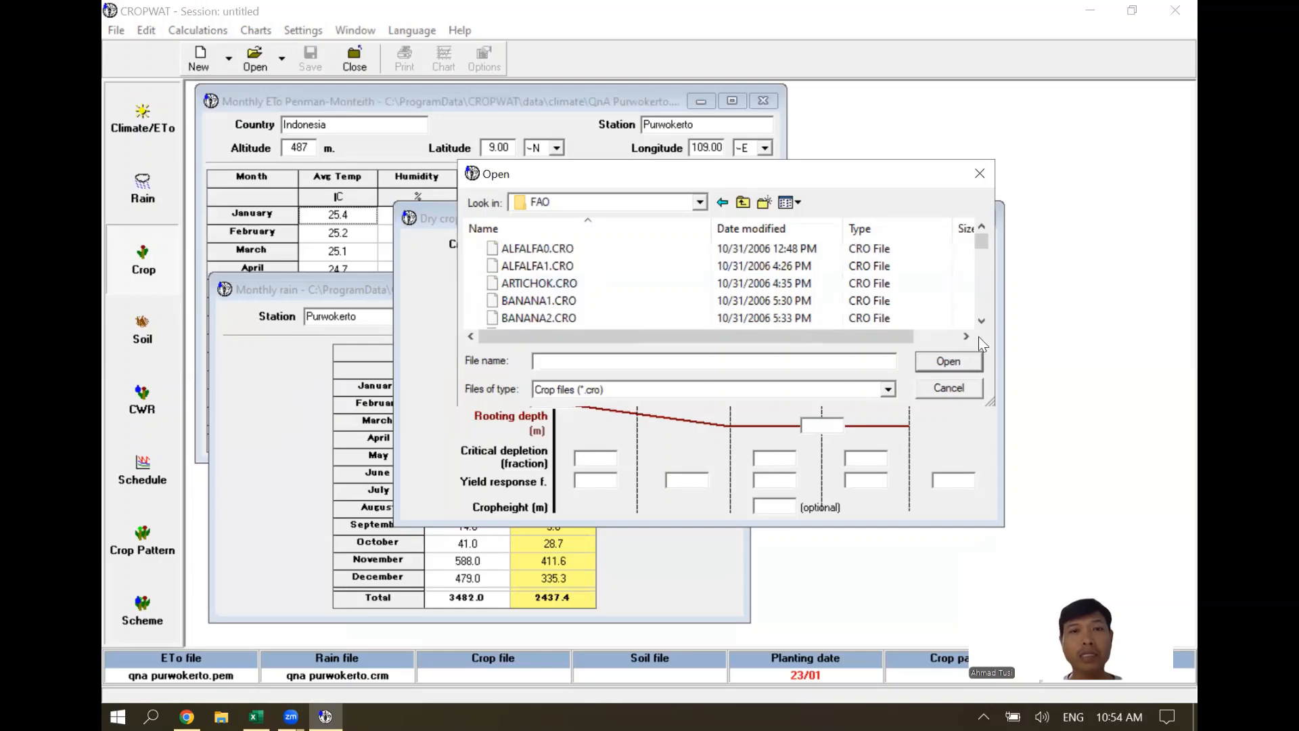
pyautogui.scroll(-15, 978, 336)
pyautogui.scroll(2, 978, 332)
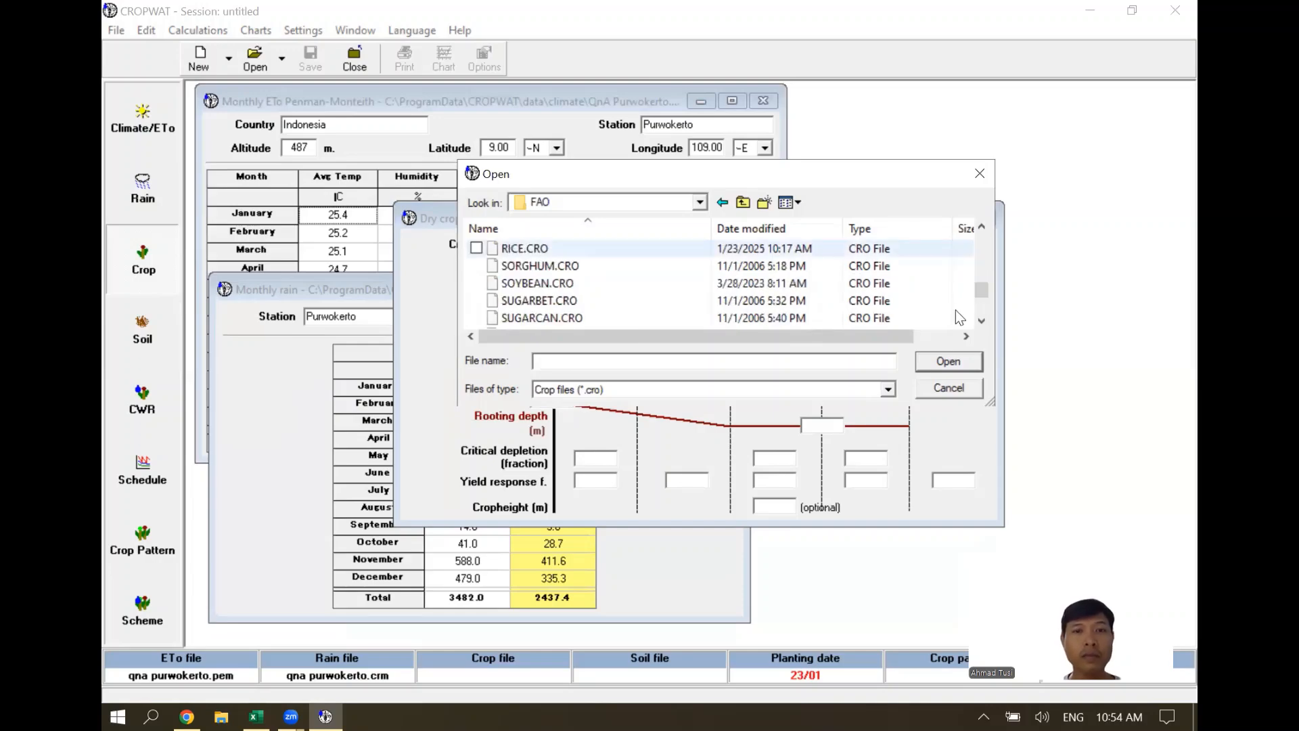
pyautogui.click(507, 248)
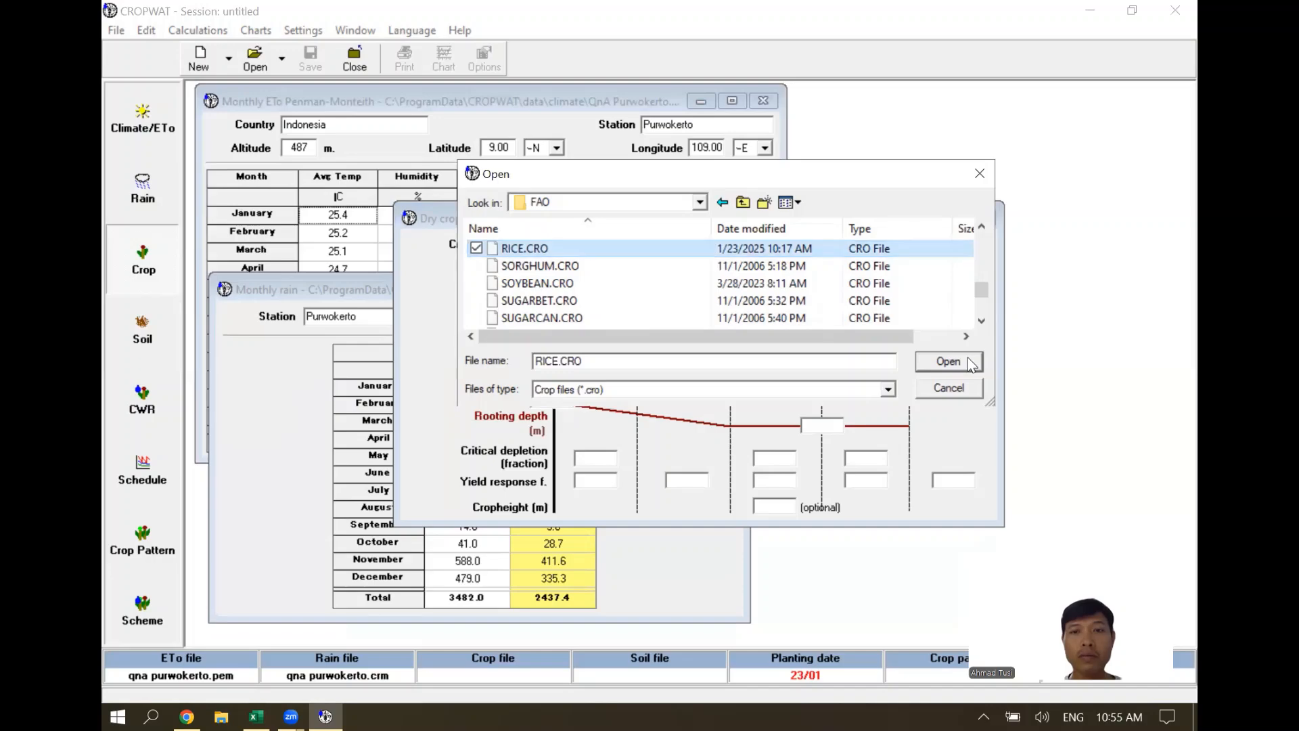
pyautogui.click(950, 361)
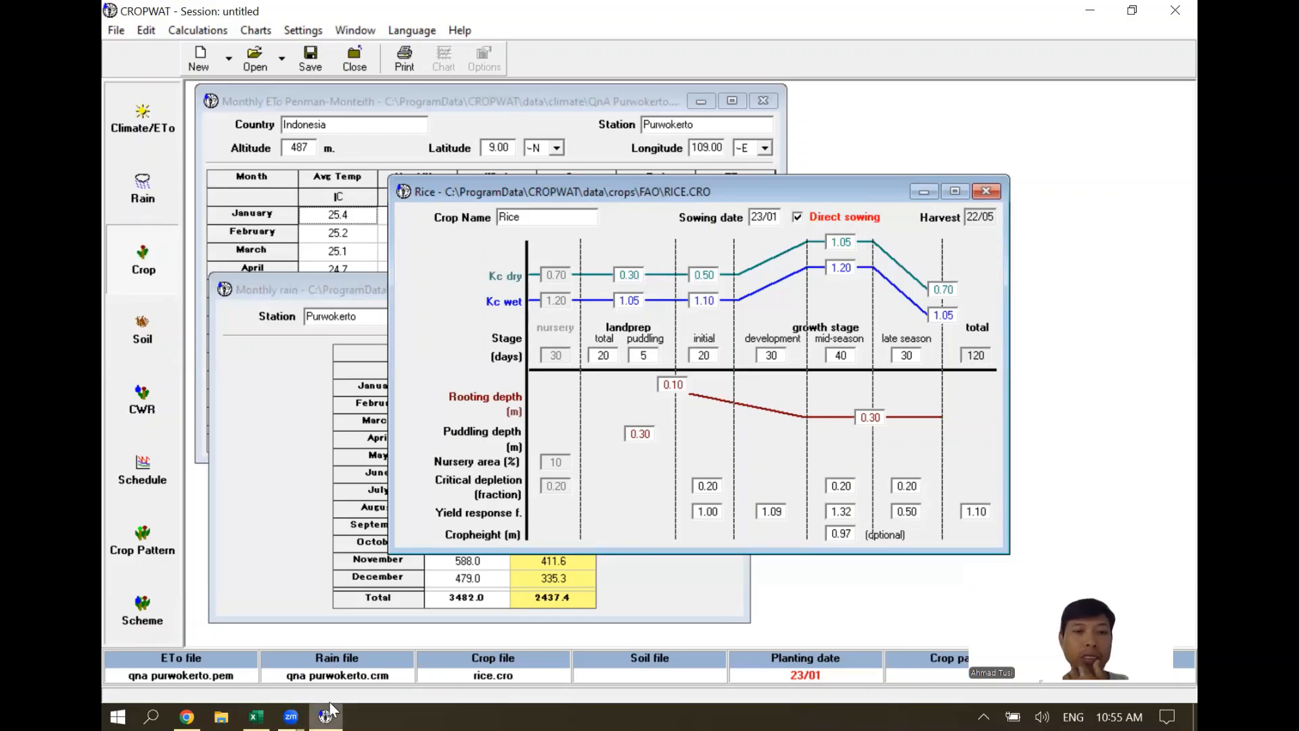
# - Review the soil and crop data on Sheet1 of the Excel workbook, and return to CROPWAT's rice crop data
pyautogui.moveTo(330, 706)
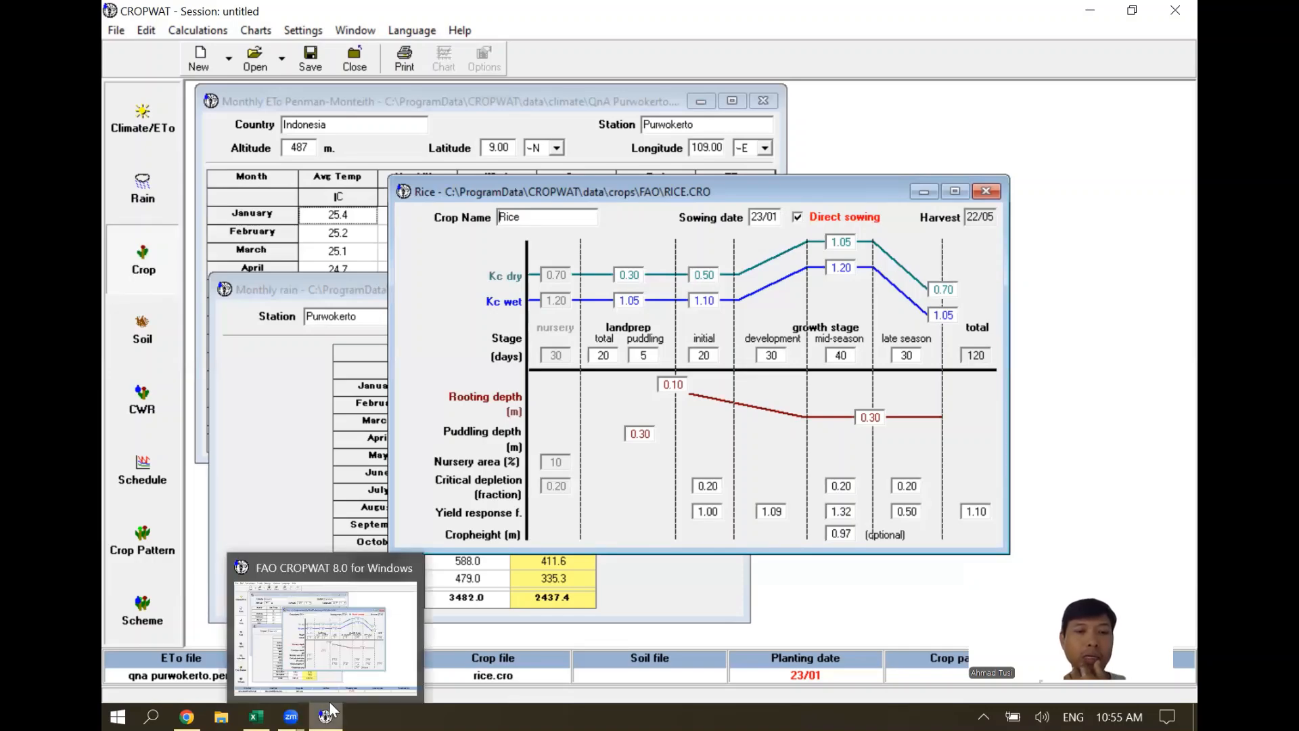
pyautogui.click(261, 707)
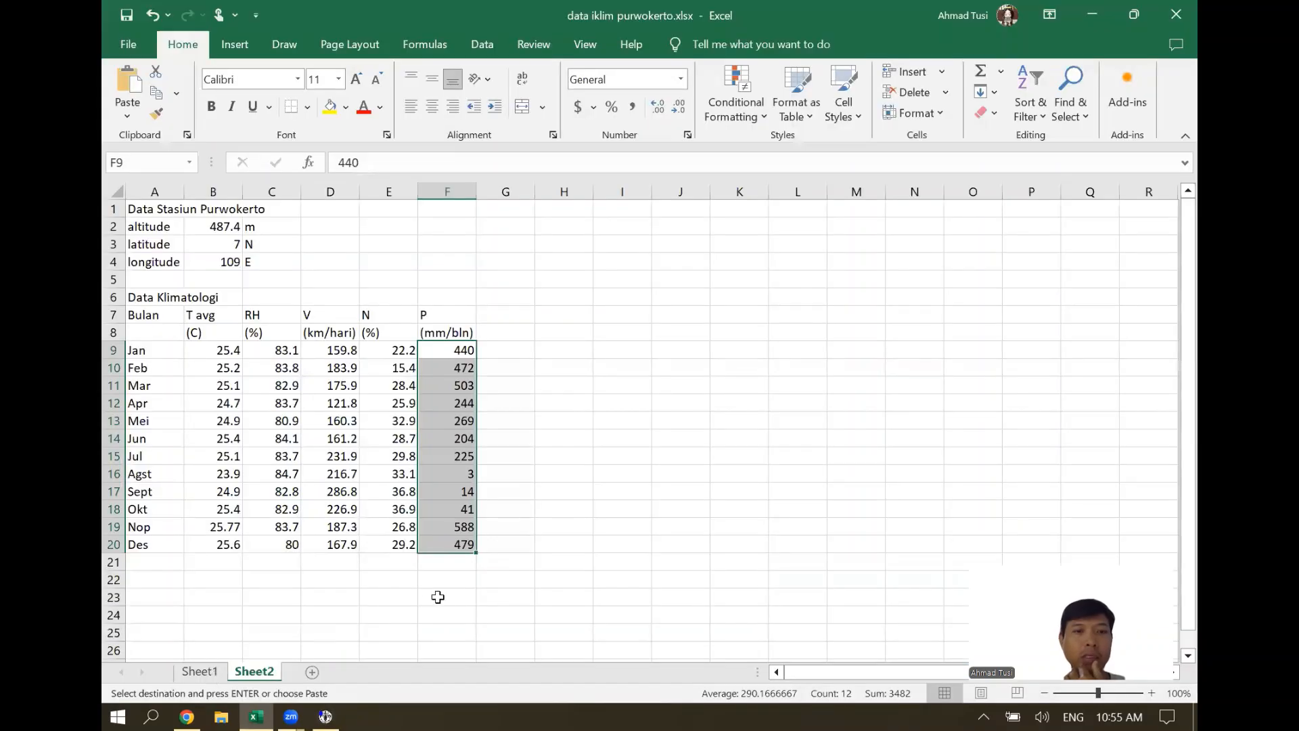
pyautogui.hotkey('ctrl', 'pageup')
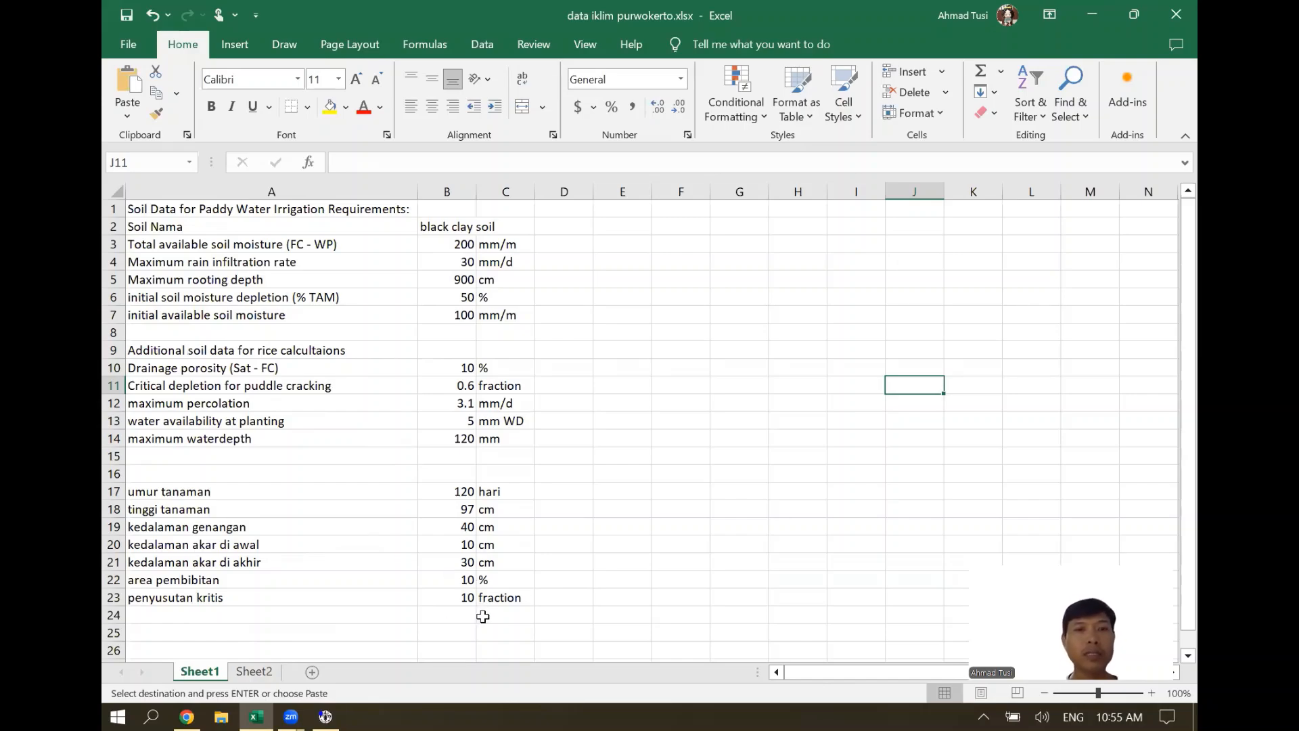
pyautogui.click(327, 710)
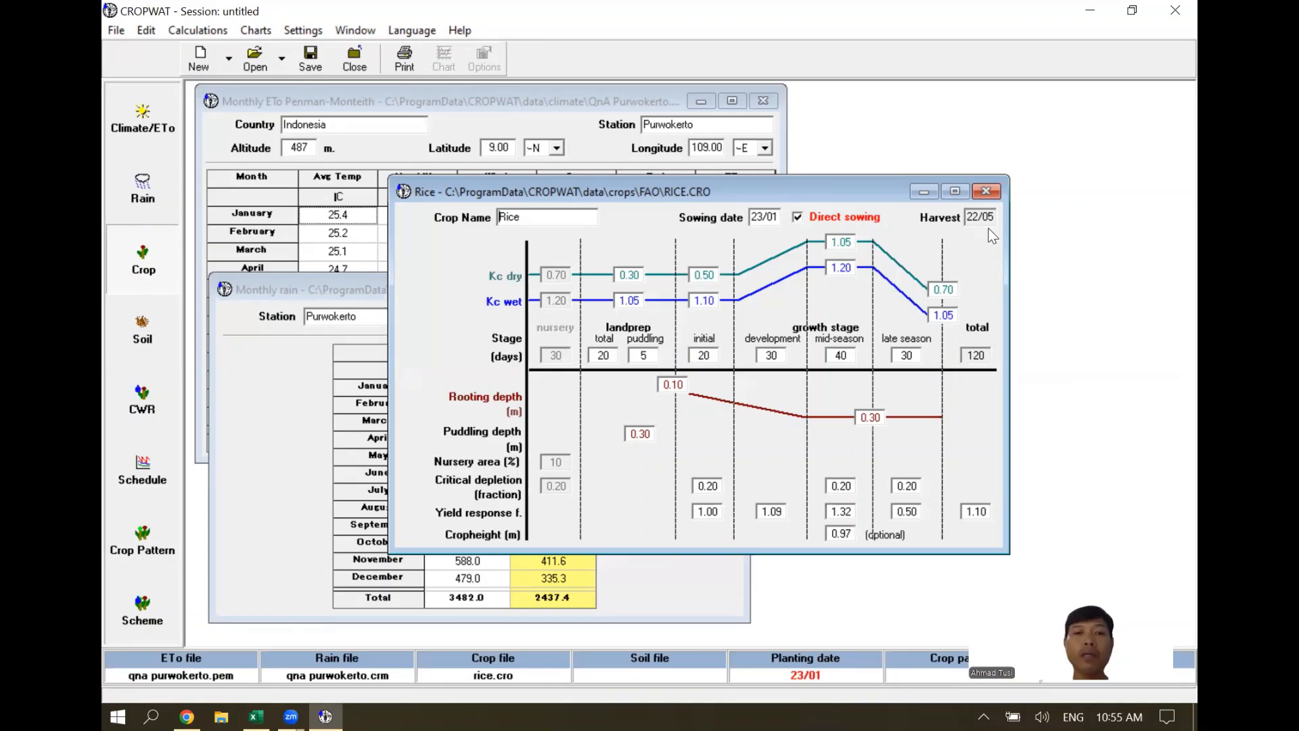
# - Switch the rice crop from direct sowing to transplanting and back to direct sowing to compare the two setups
pyautogui.click(797, 217)
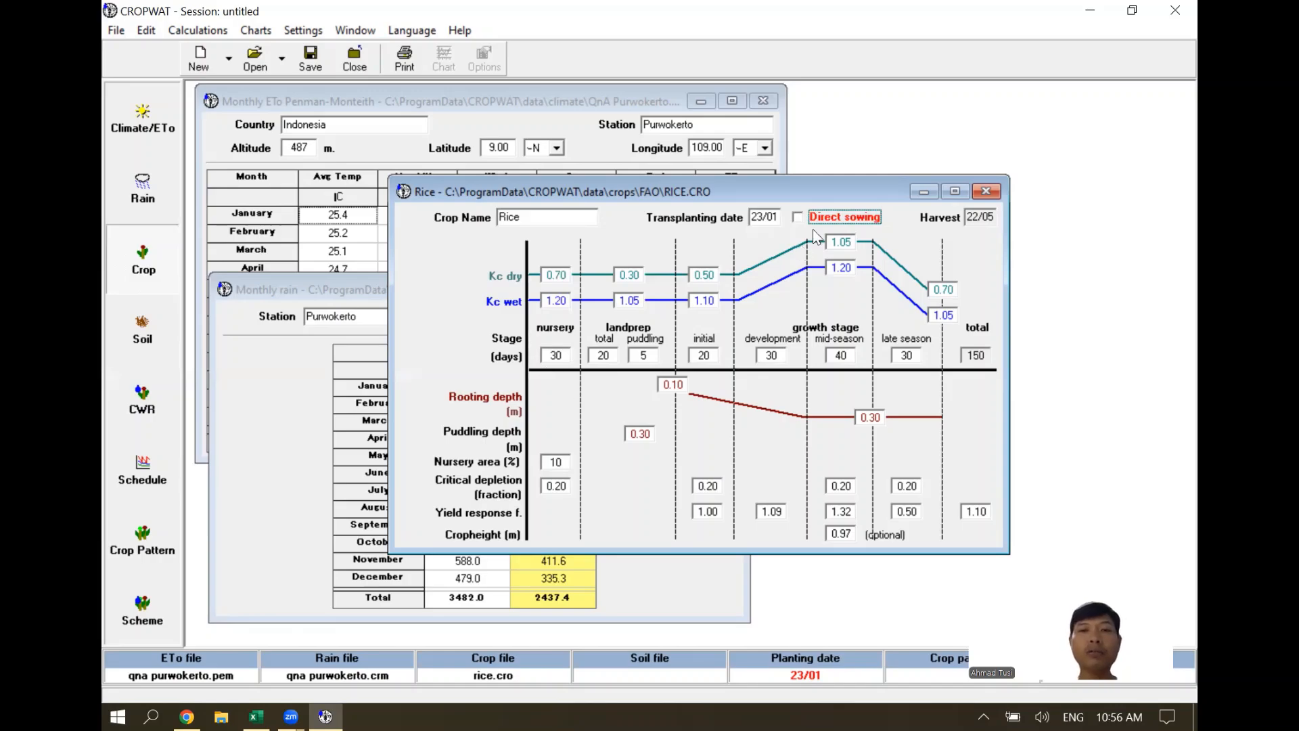
pyautogui.click(798, 217)
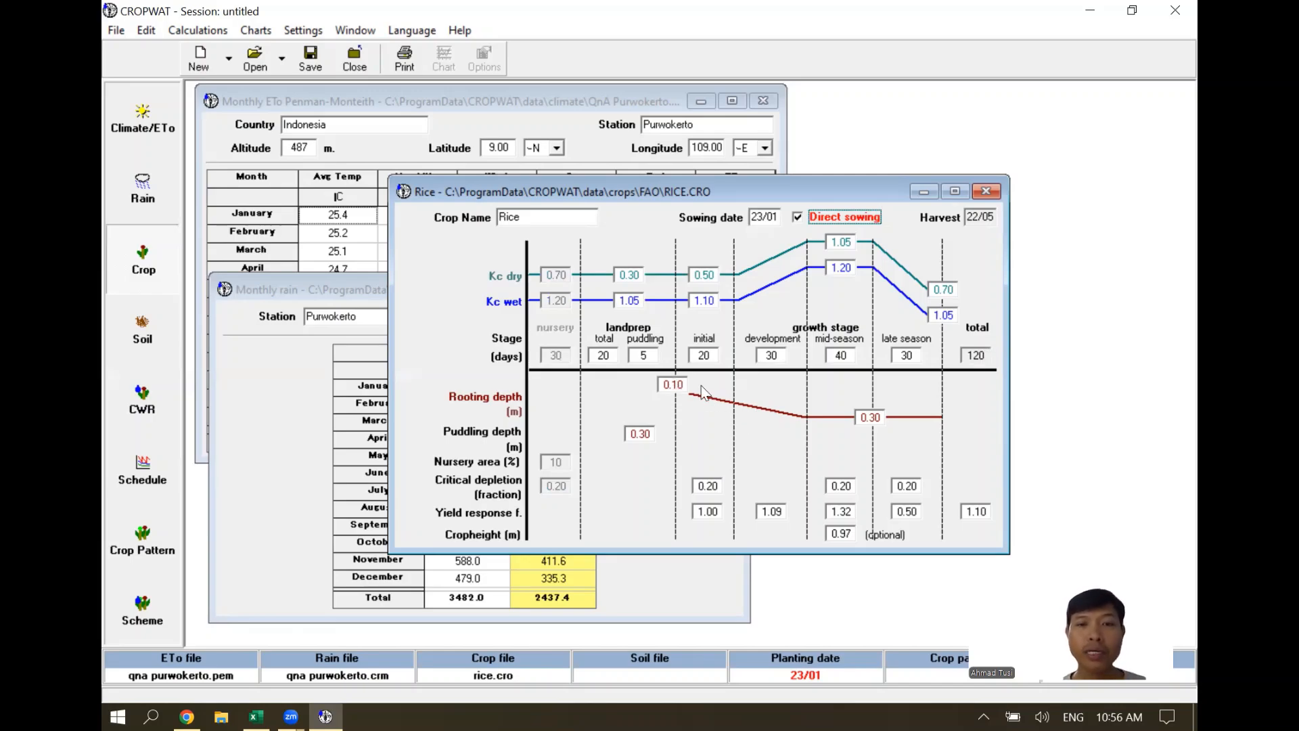
# - Open the soil module and load BLACK CLAY SOIL.SOI from the soils folder
pyautogui.click(880, 420)
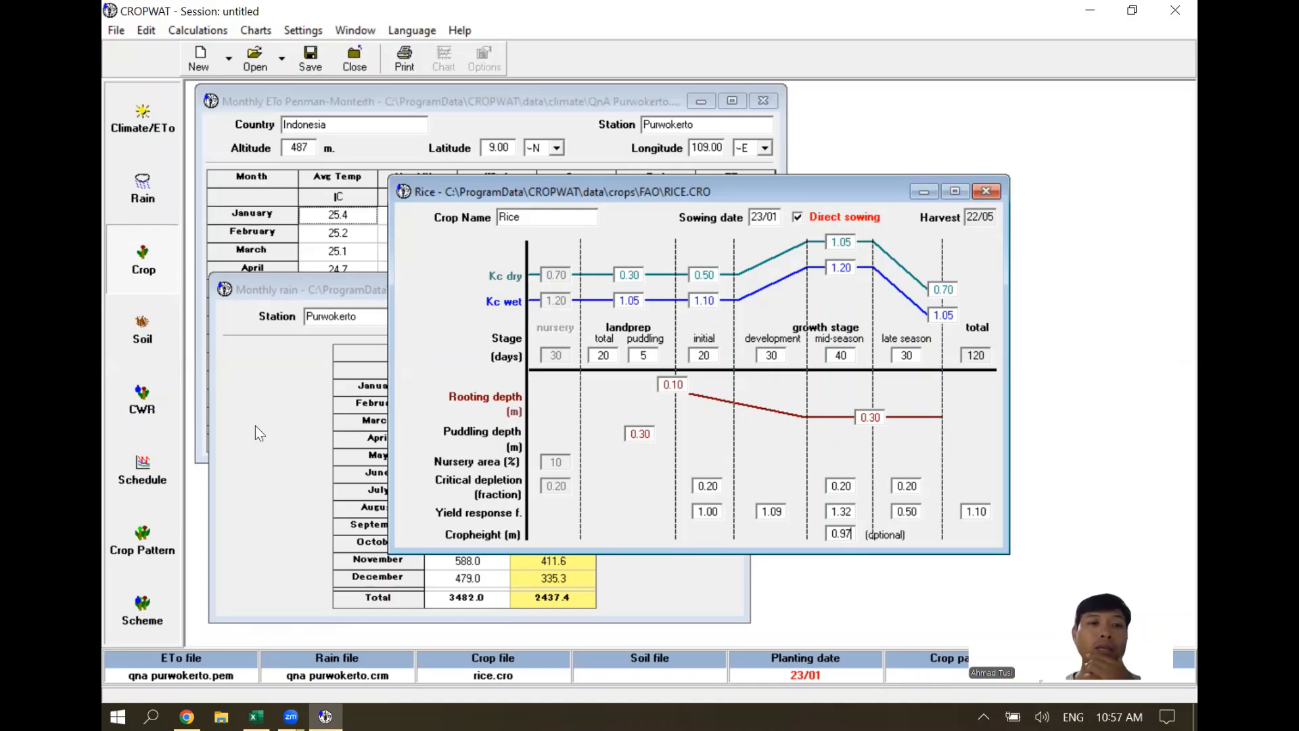
pyautogui.click(139, 336)
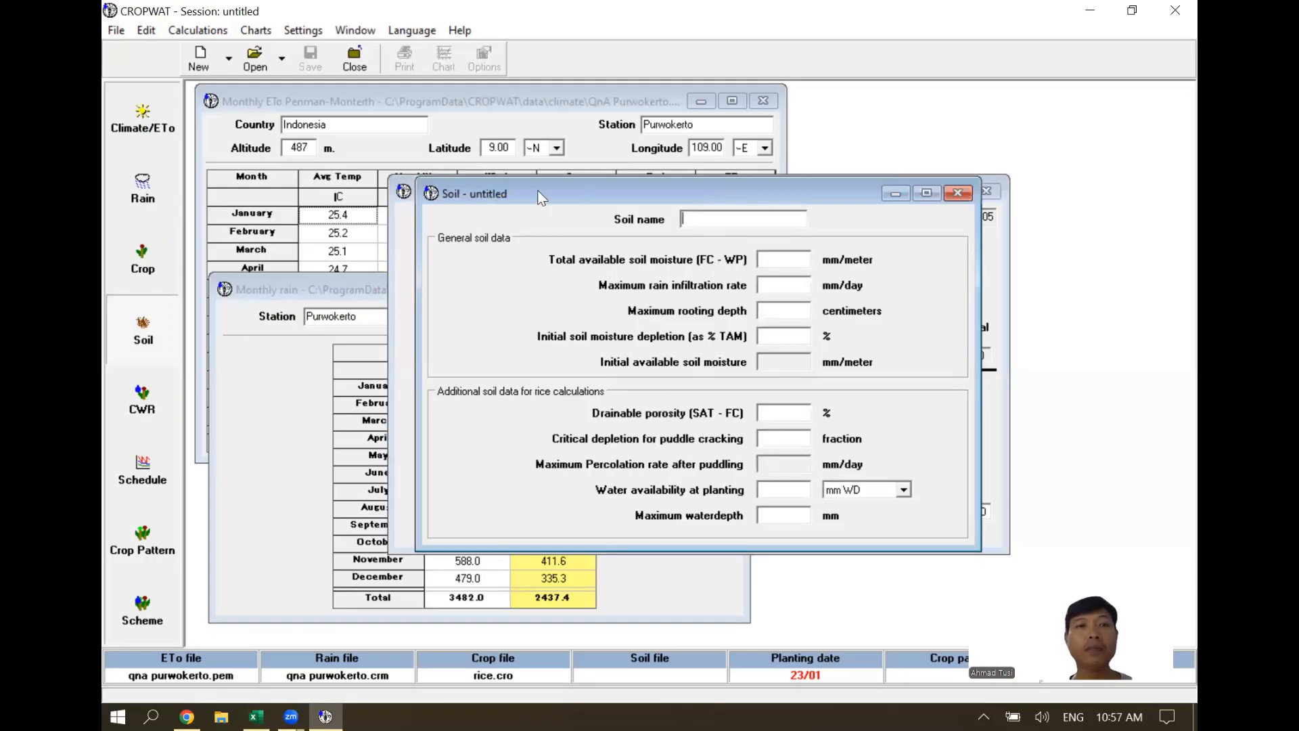
pyautogui.click(255, 59)
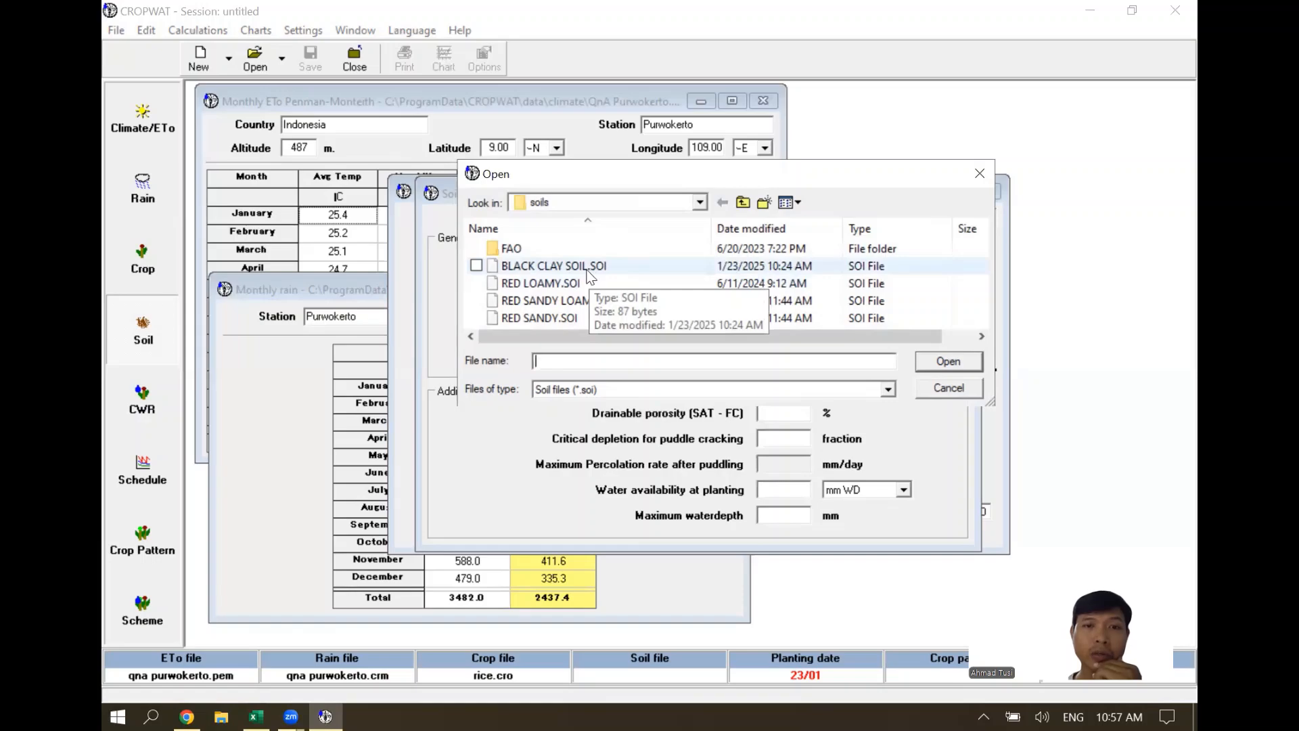
pyautogui.click(587, 269)
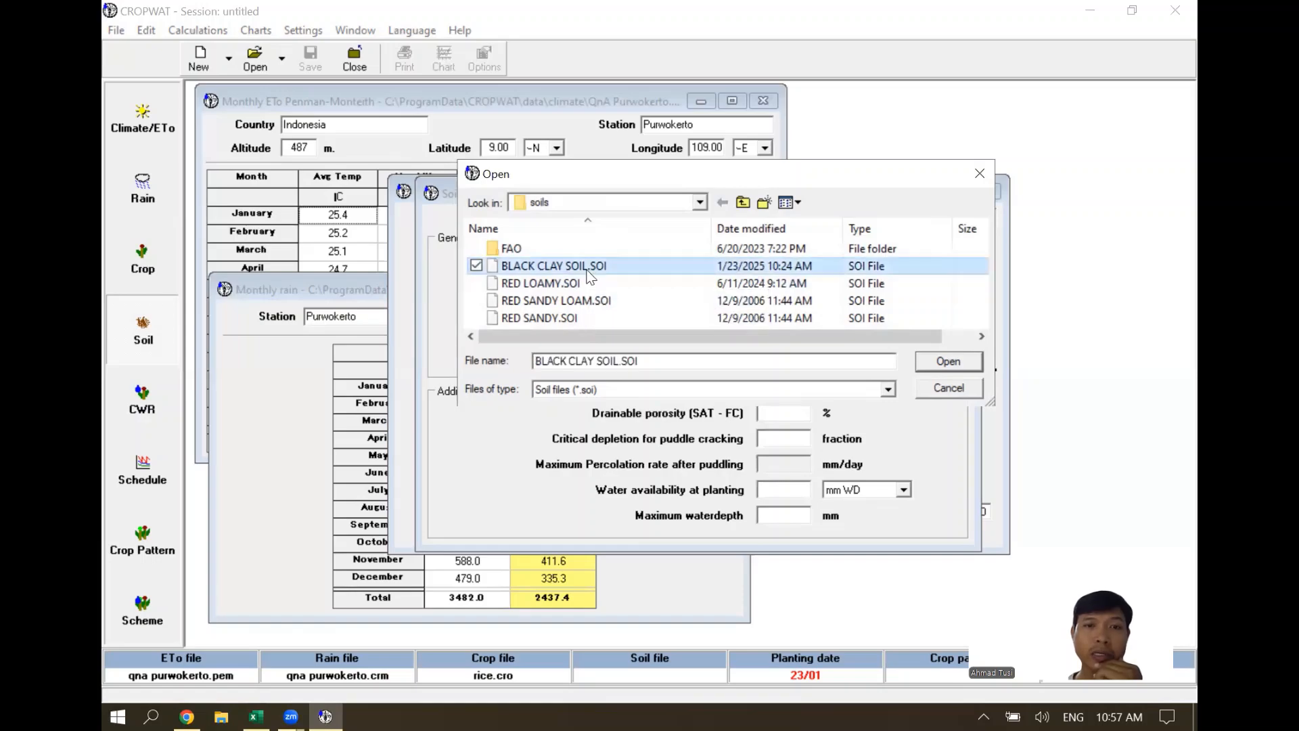
pyautogui.click(947, 361)
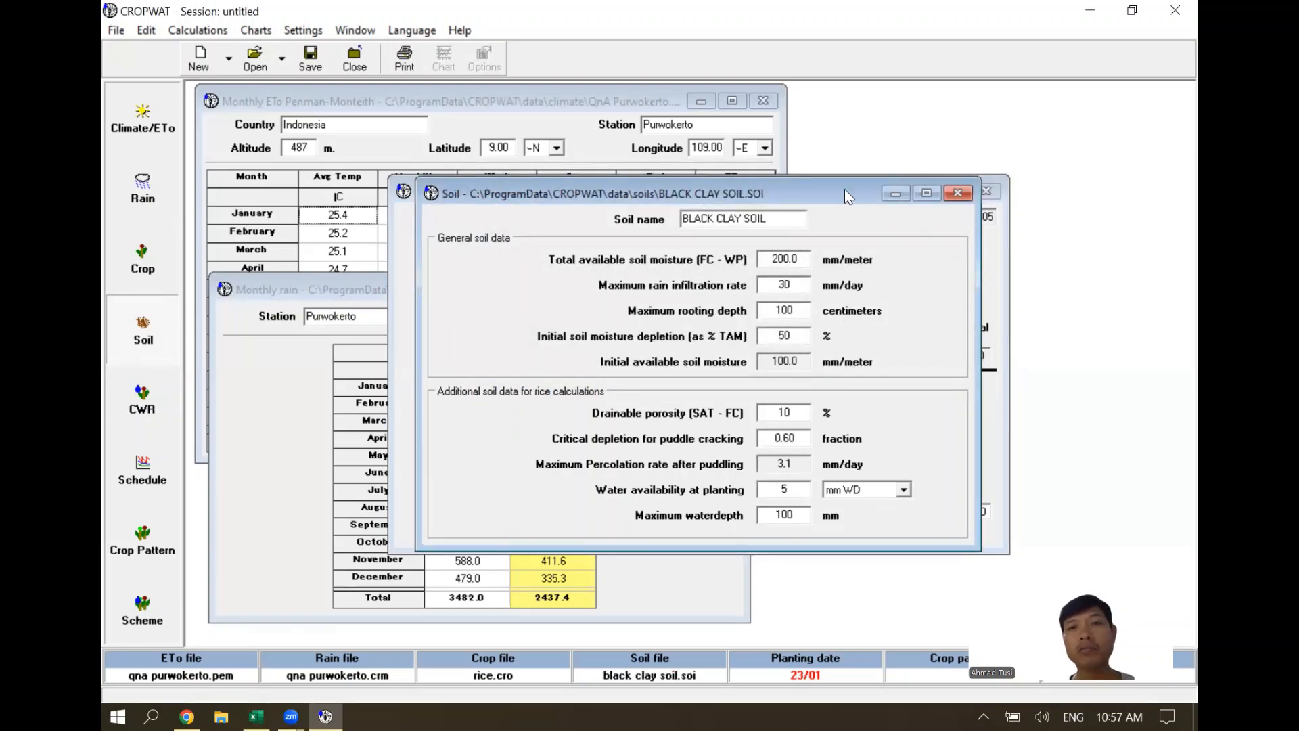
# - Review the additional soil data for rice, including the mm WD option for water availability at planting and the maximum water depth
pyautogui.moveTo(840, 190); pyautogui.dragTo(668, 134)
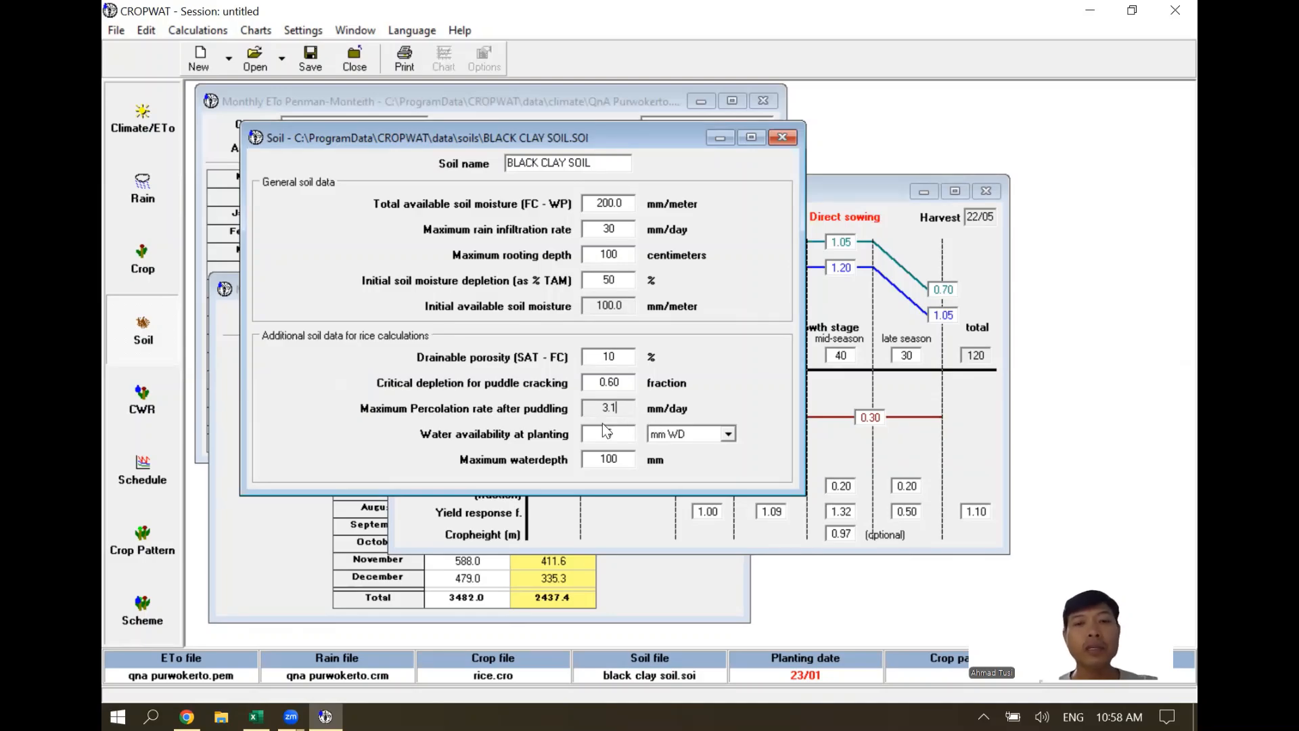
pyautogui.click(621, 436)
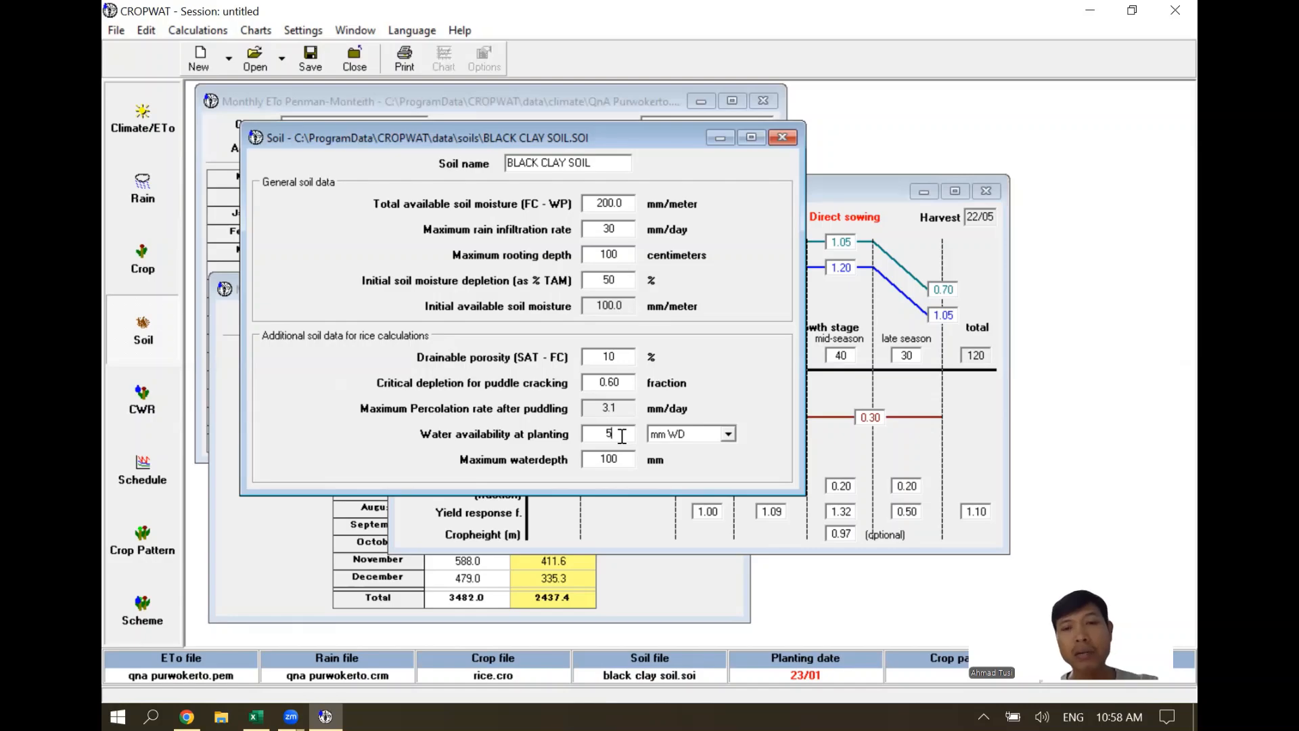
pyautogui.click(728, 434)
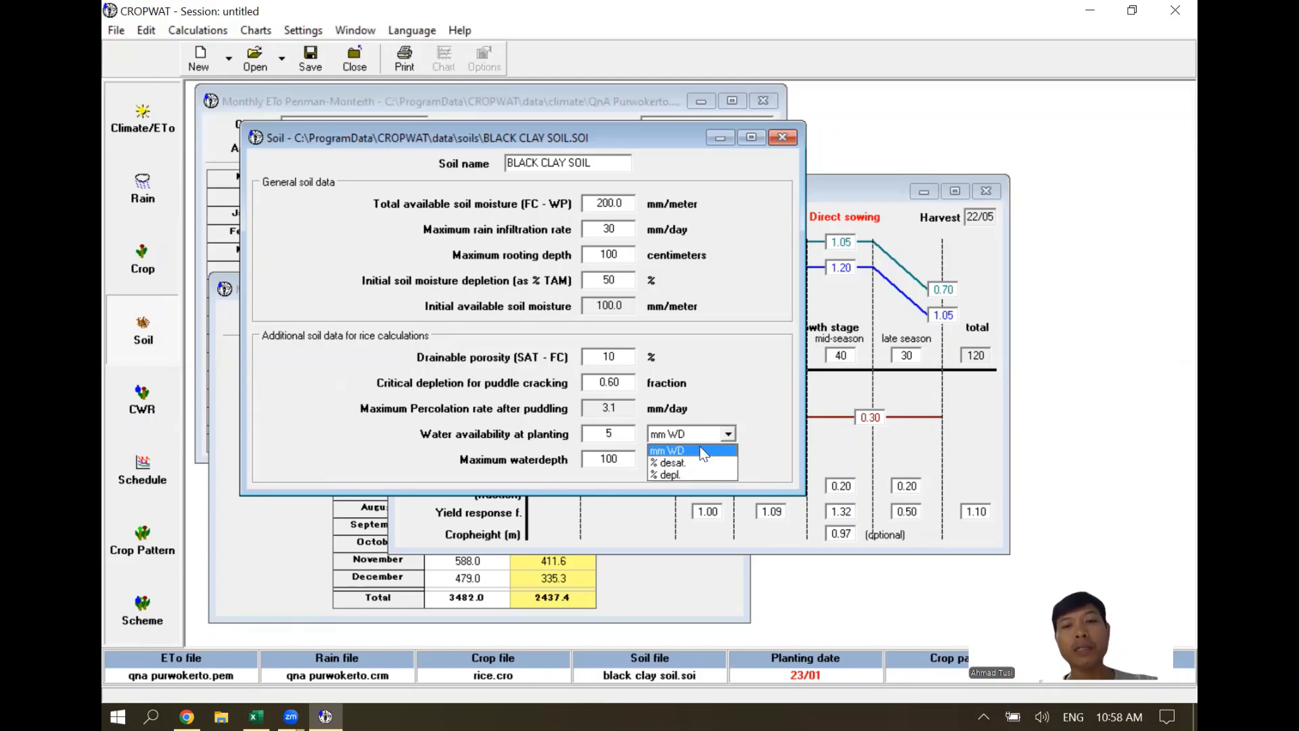
pyautogui.click(700, 449)
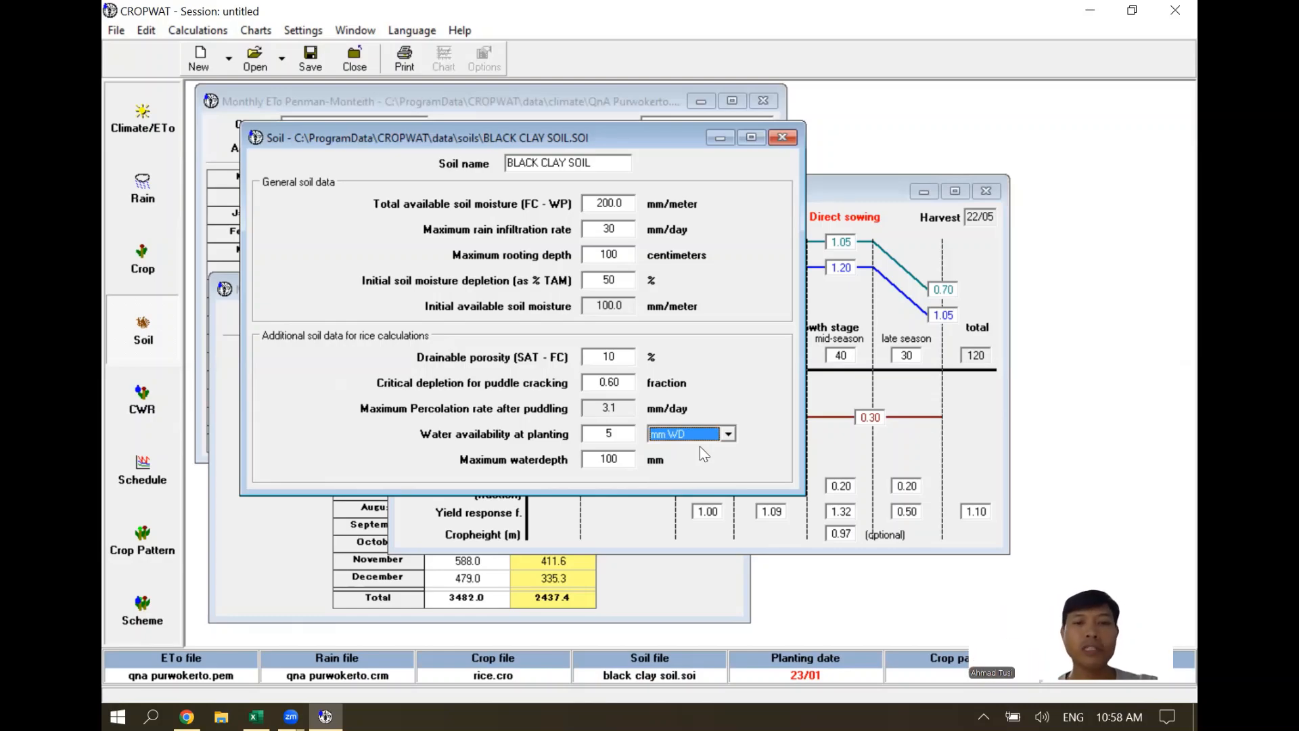
pyautogui.click(624, 458)
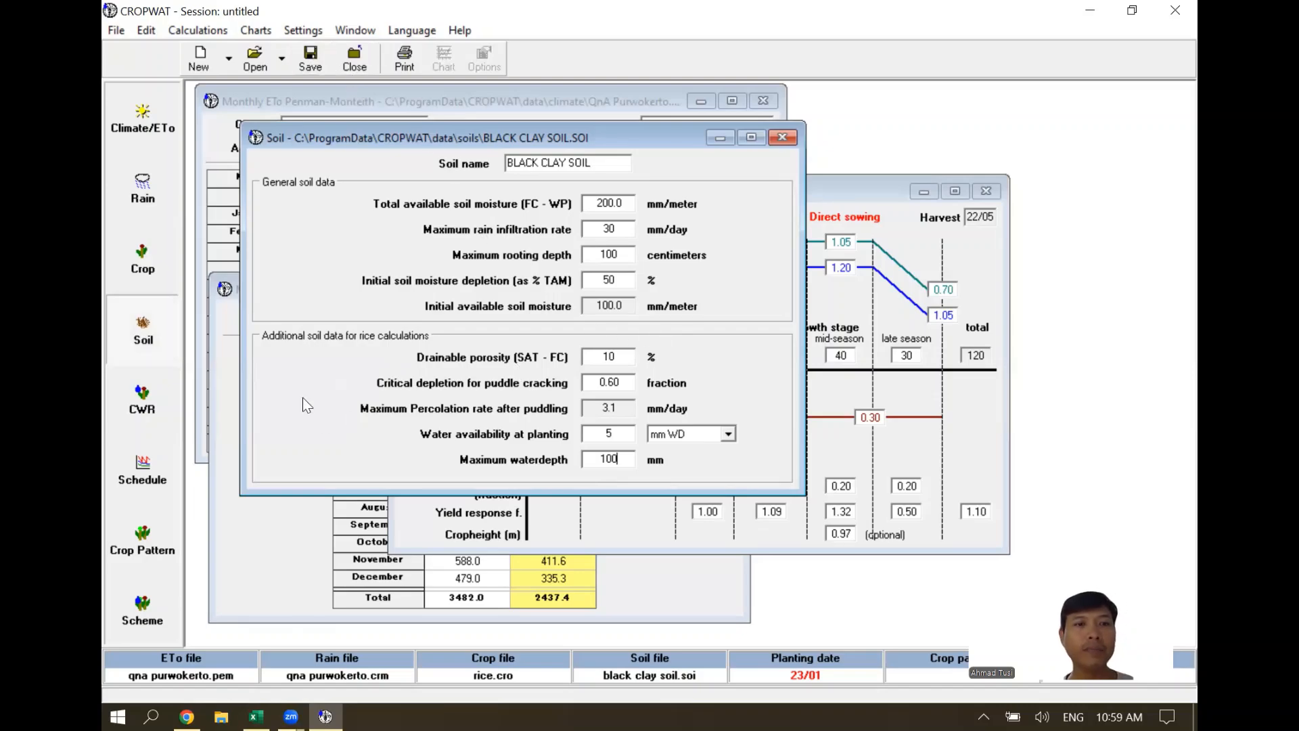
# - Calculate the rice crop water requirements for the 23/01 planting date and generate the matching irrigation schedule
pyautogui.click(142, 396)
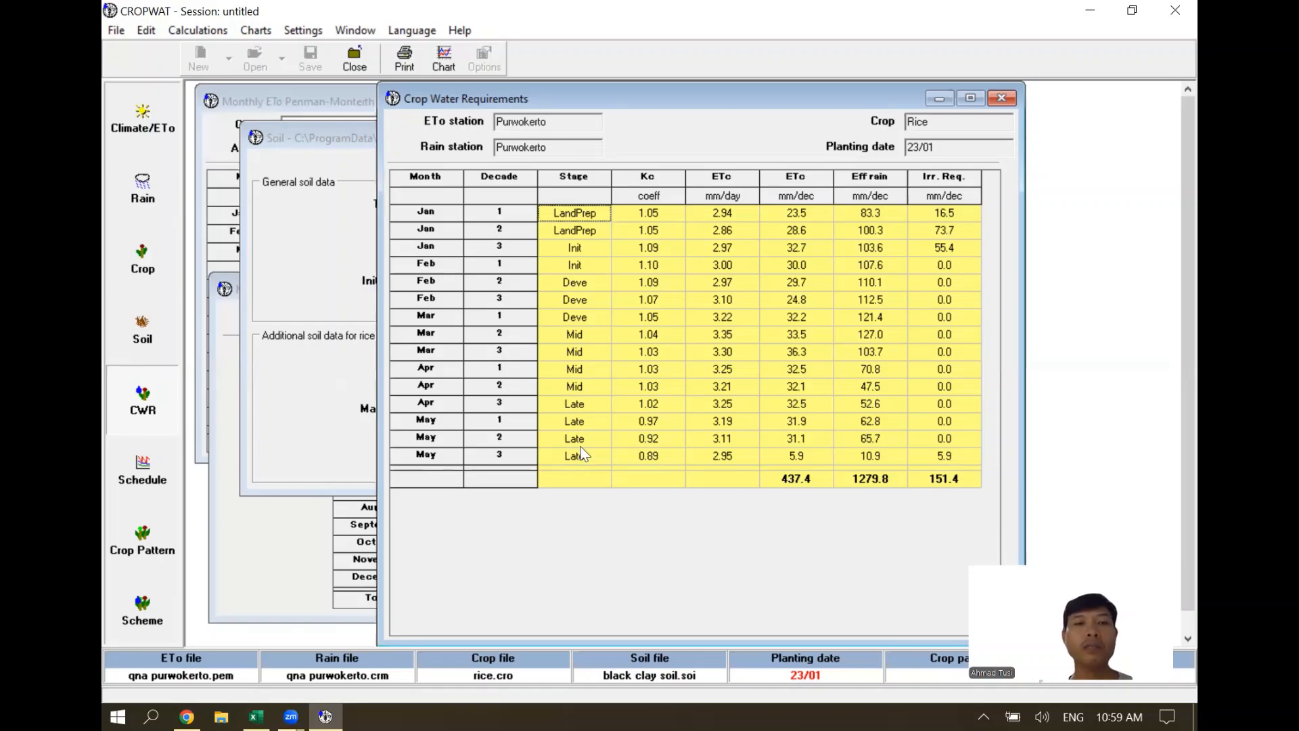
pyautogui.click(153, 484)
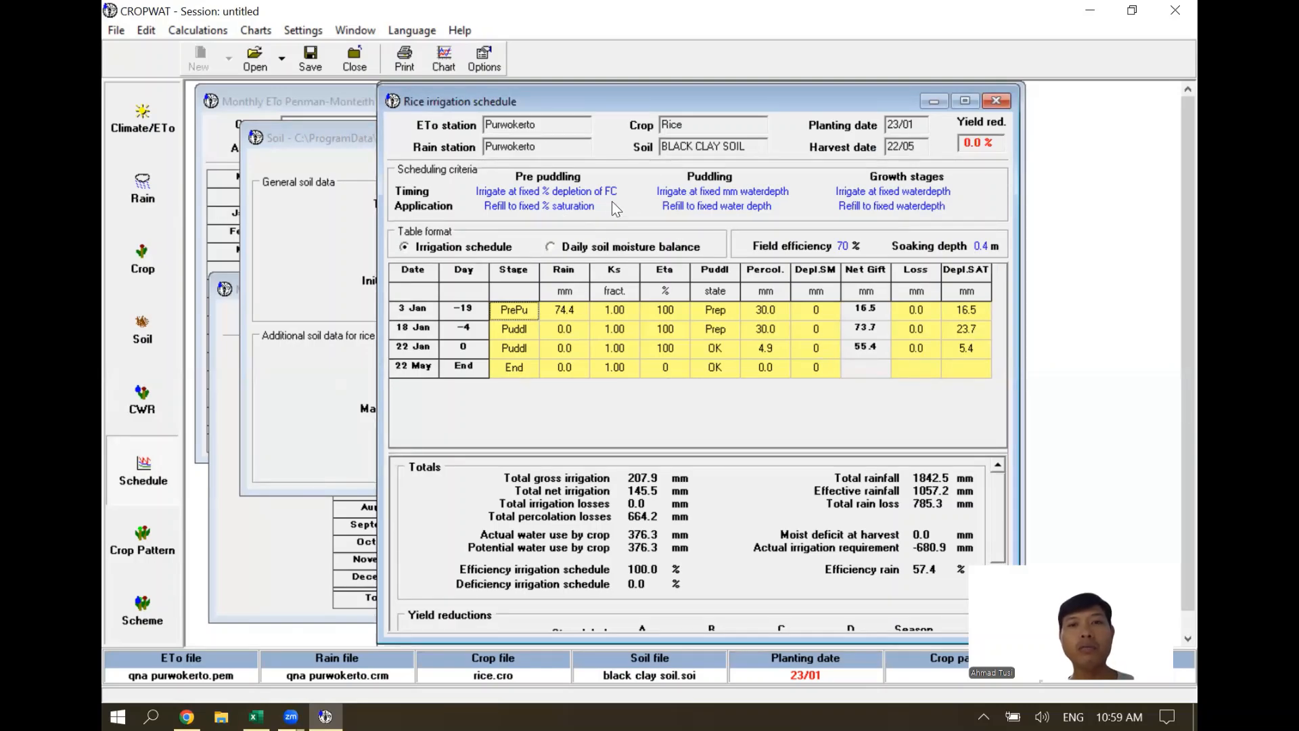
# - Set the rice schedule's irrigation efficiency to 60%, and view the rice irrigation scheduling graph before returning to the schedule
pyautogui.click(482, 59)
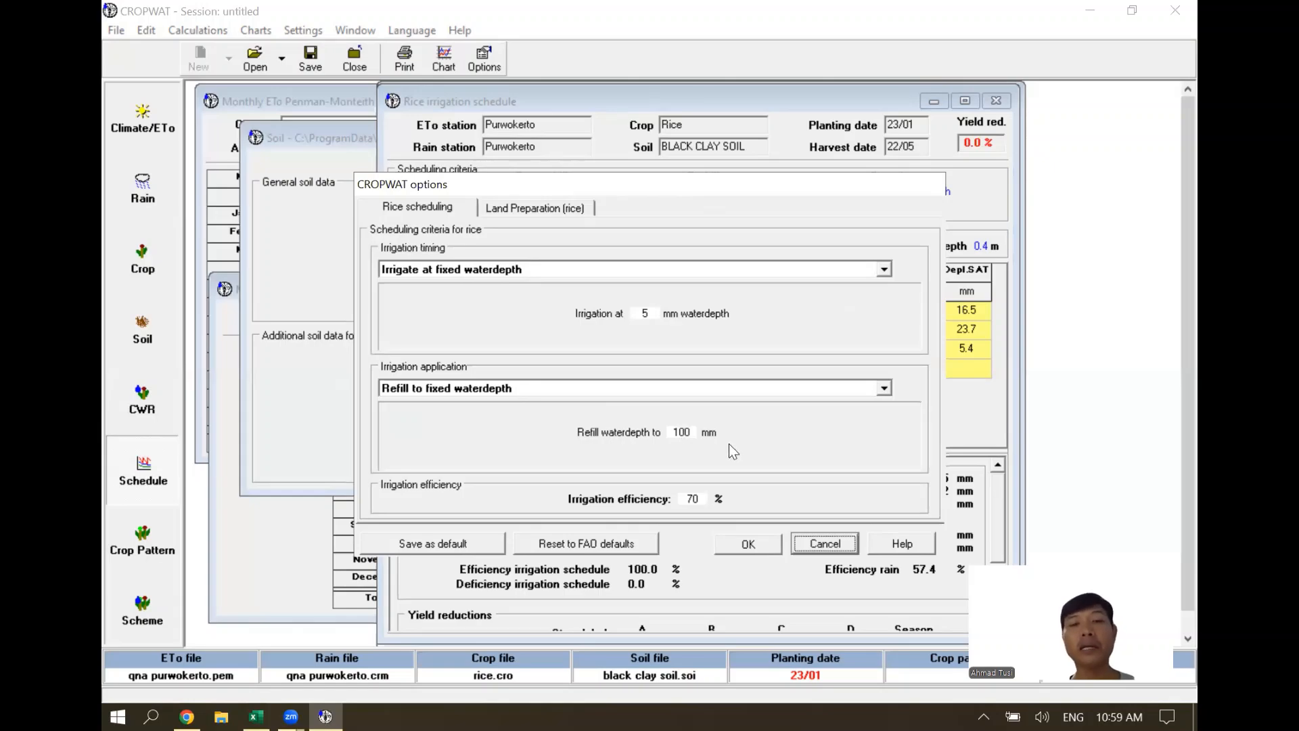
pyautogui.click(702, 499)
pyautogui.press('BackSpace')
pyautogui.press('BackSpace')
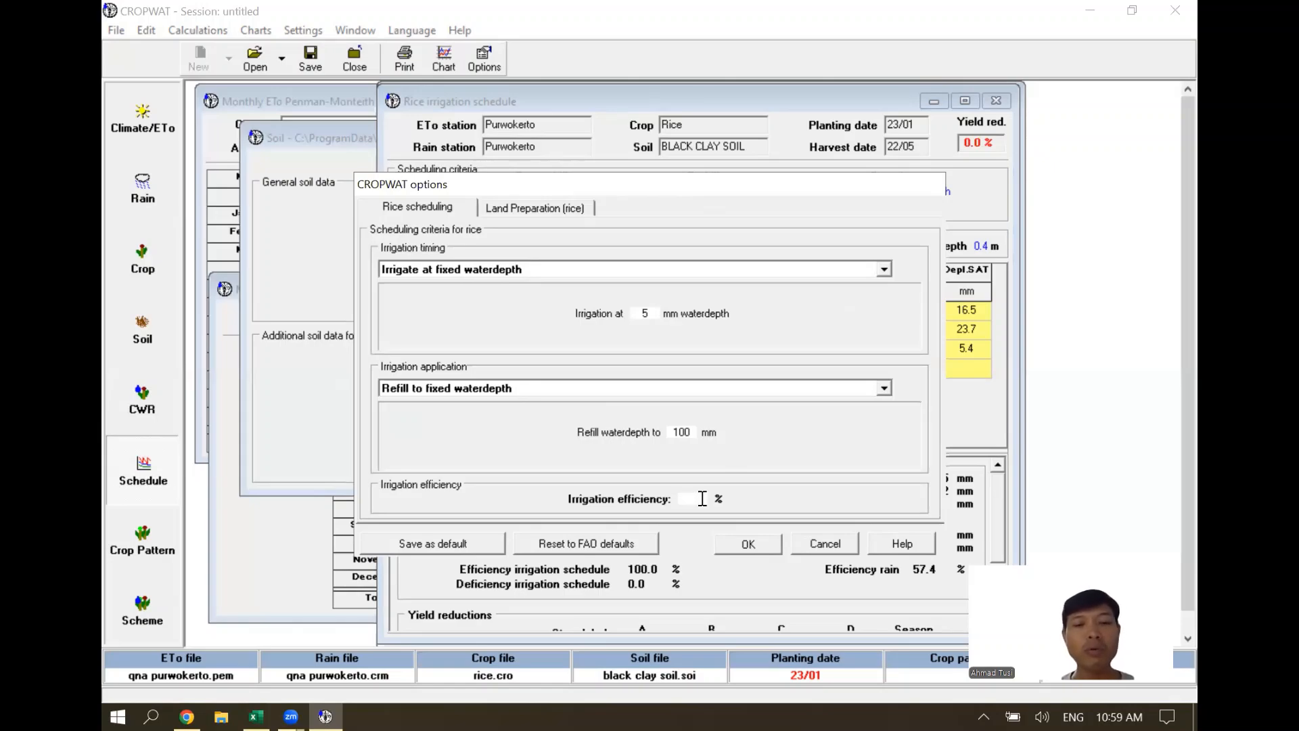
pyautogui.write('60')
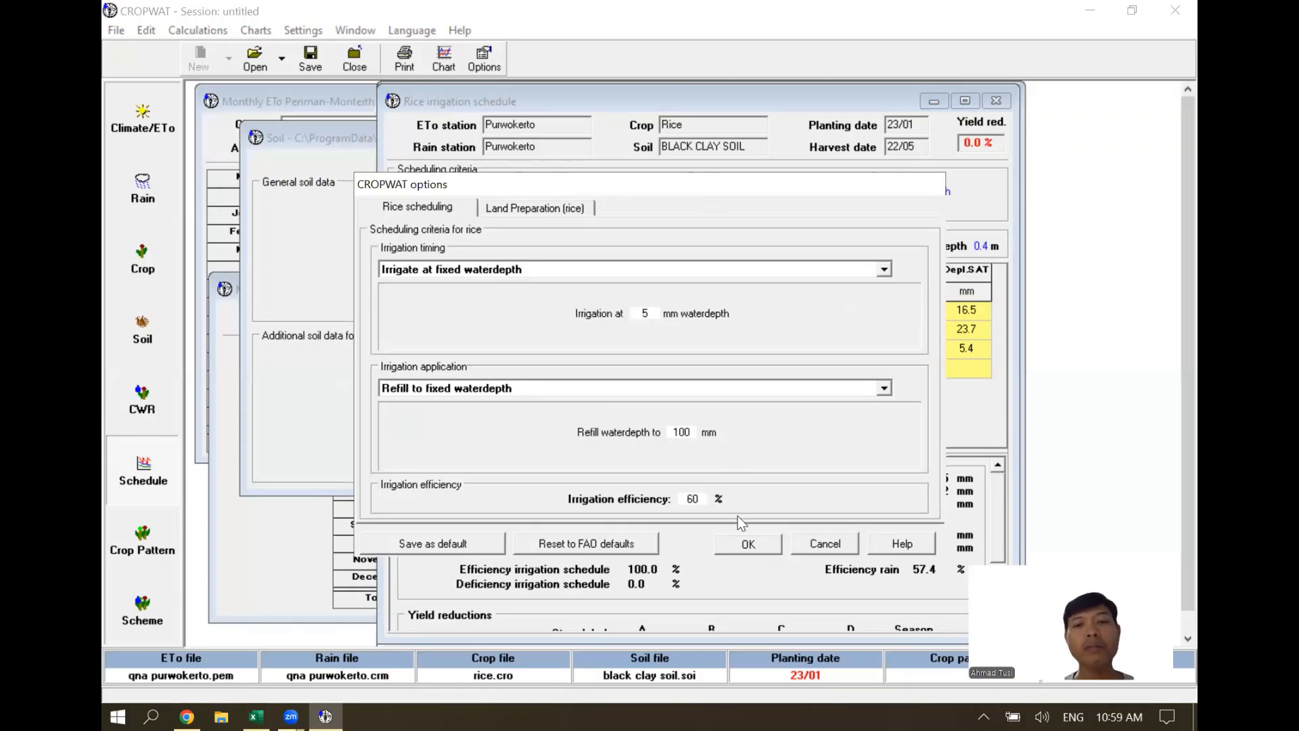
pyautogui.click(759, 542)
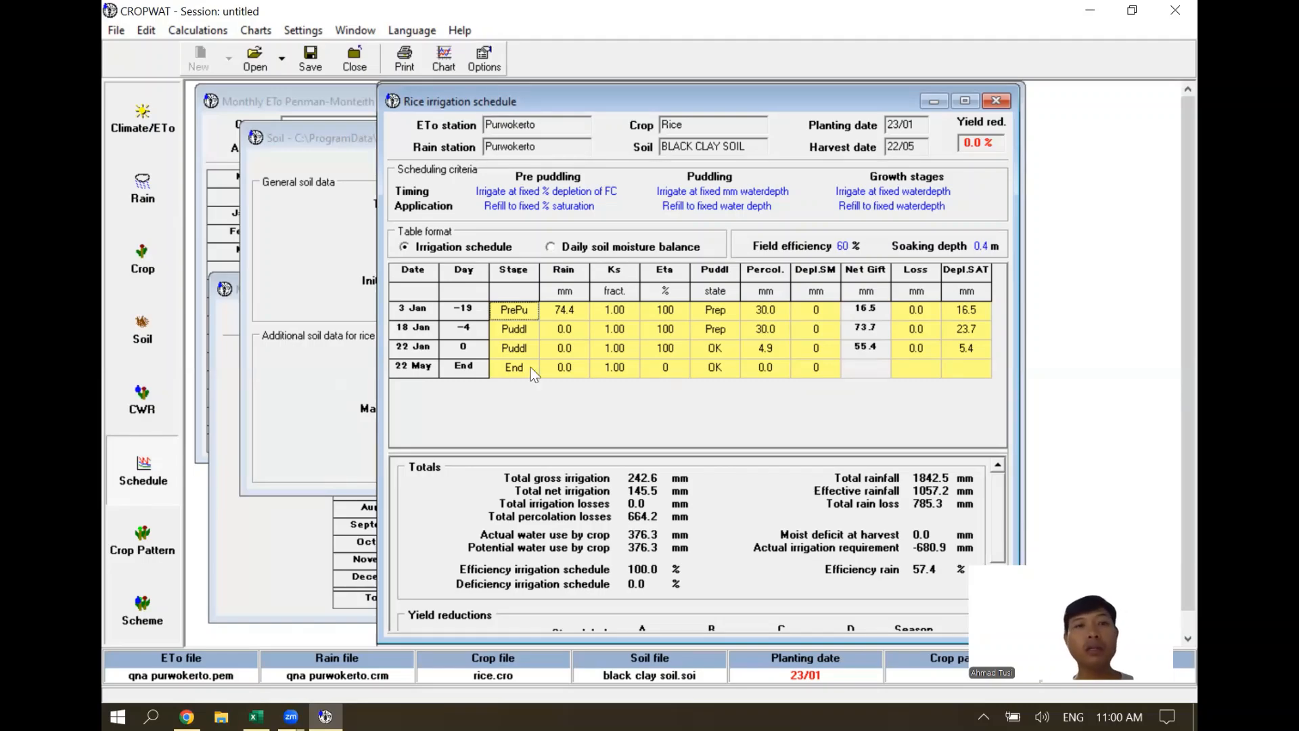
pyautogui.click(444, 58)
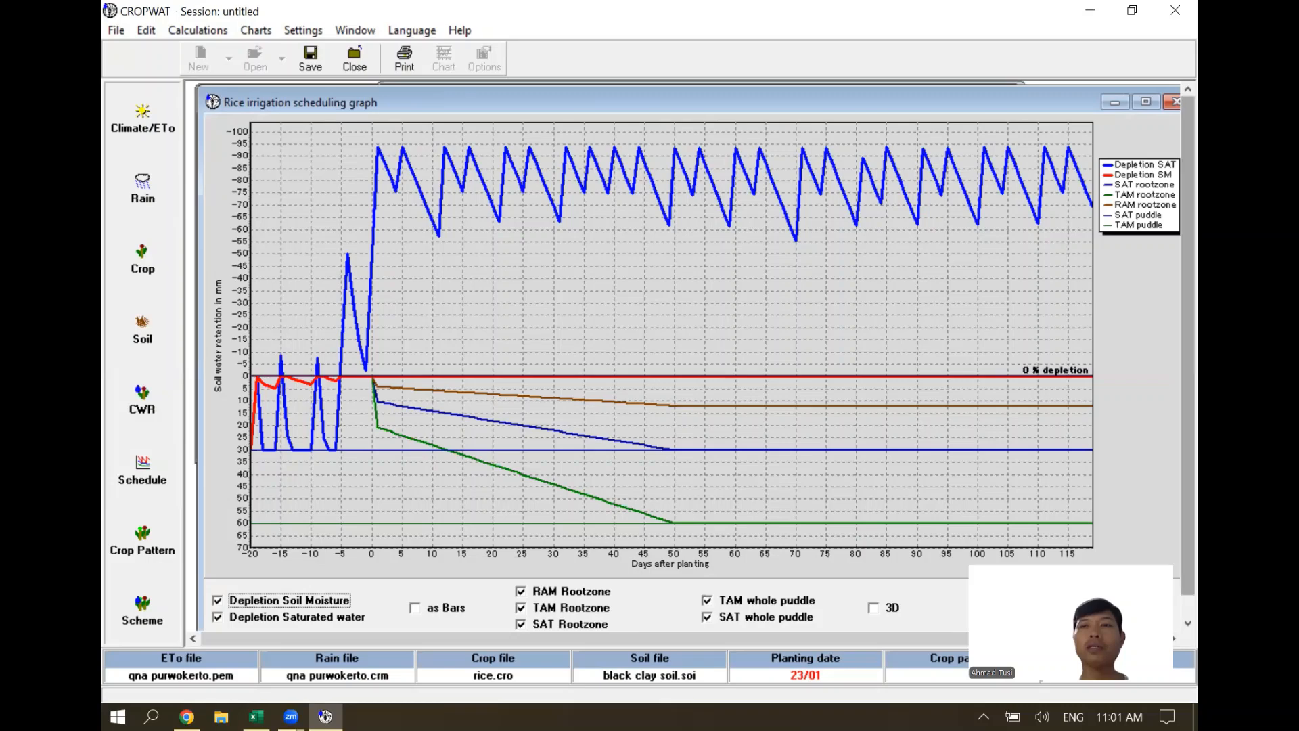
pyautogui.click(1174, 101)
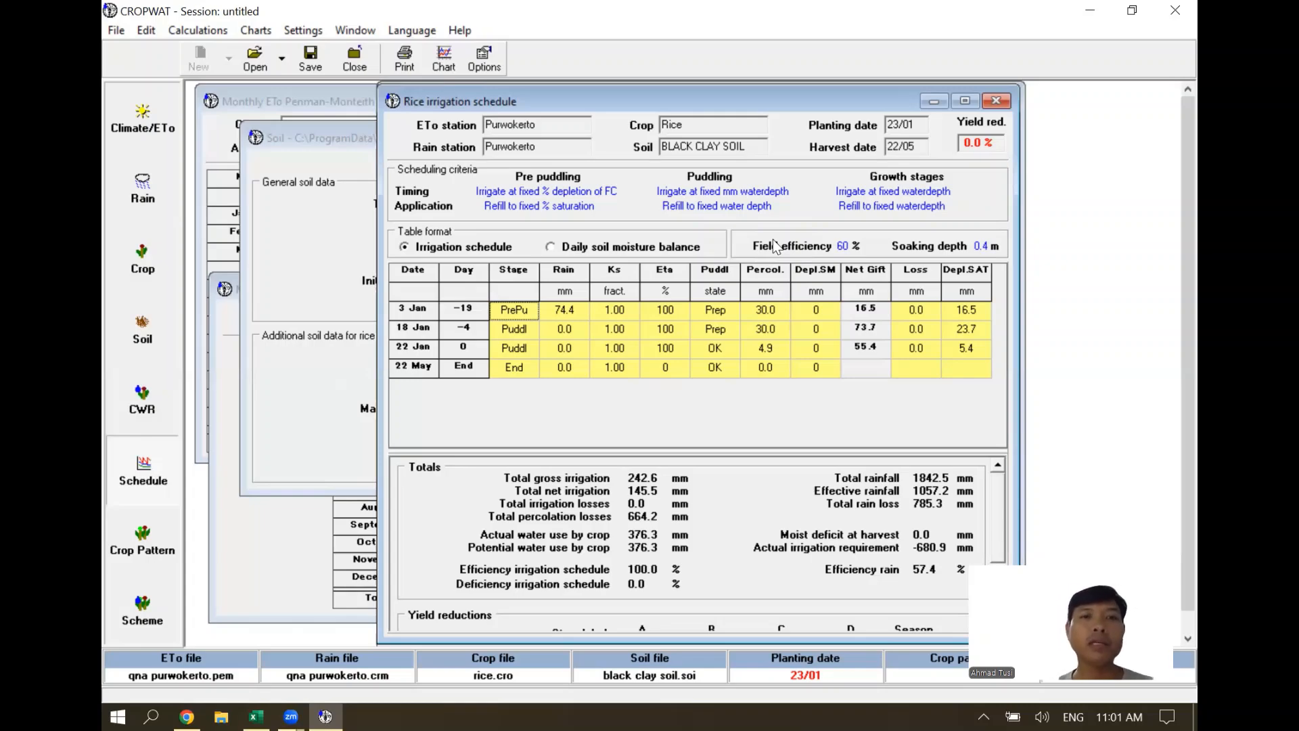
# - Change the rice crop's sowing date to 23/06
pyautogui.click(142, 260)
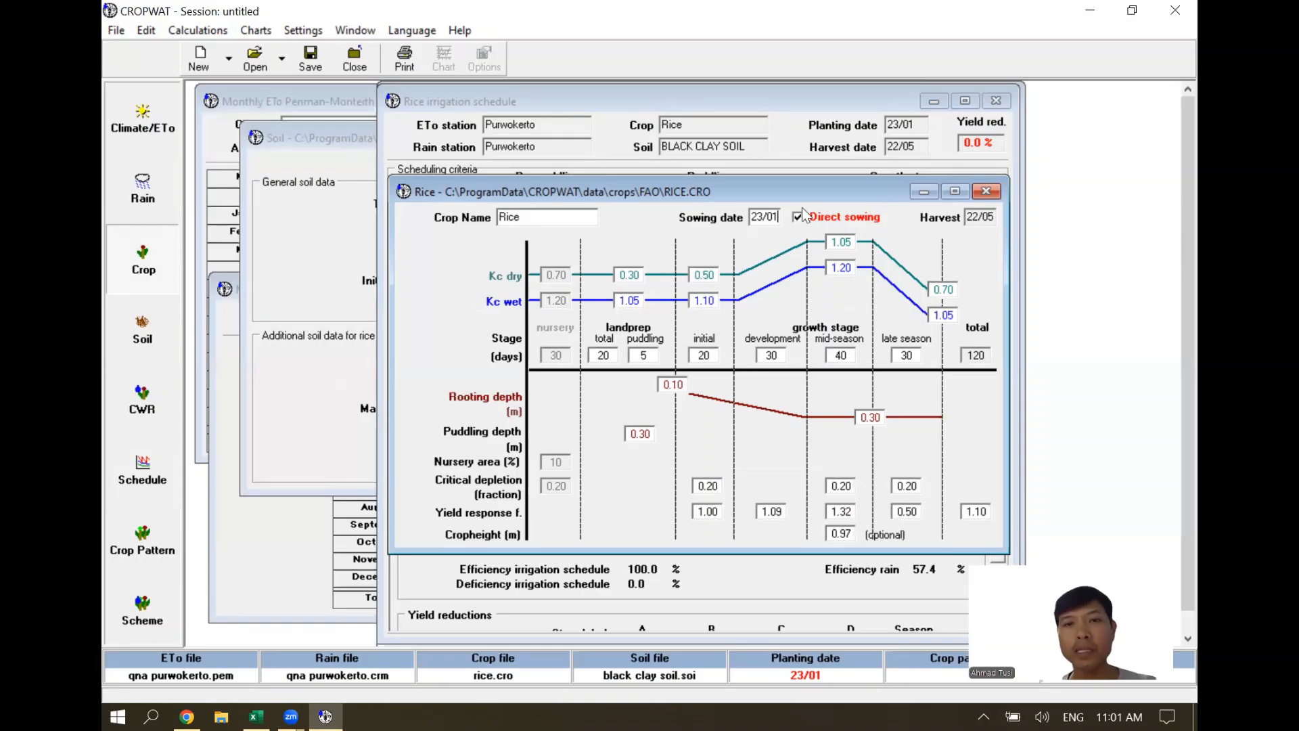
pyautogui.hotkey('shift', 'Left')
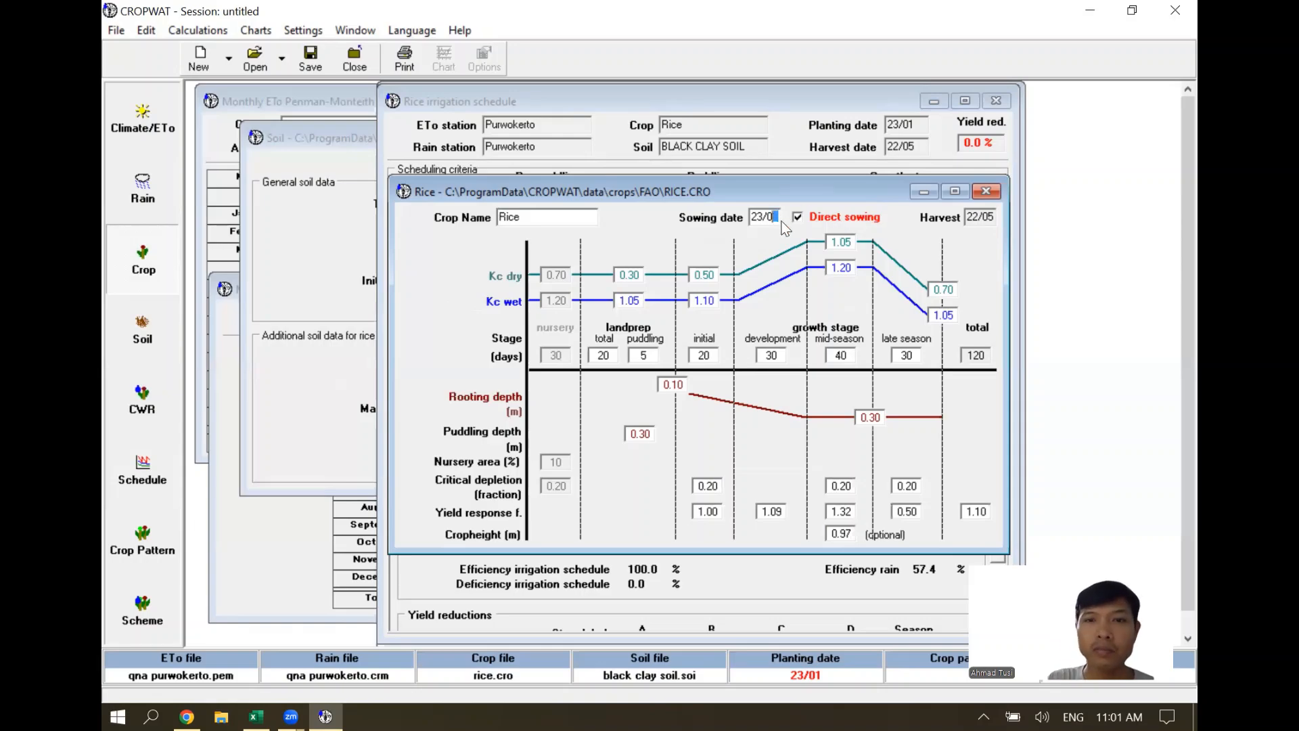
pyautogui.write('6')
pyautogui.press('Tab')
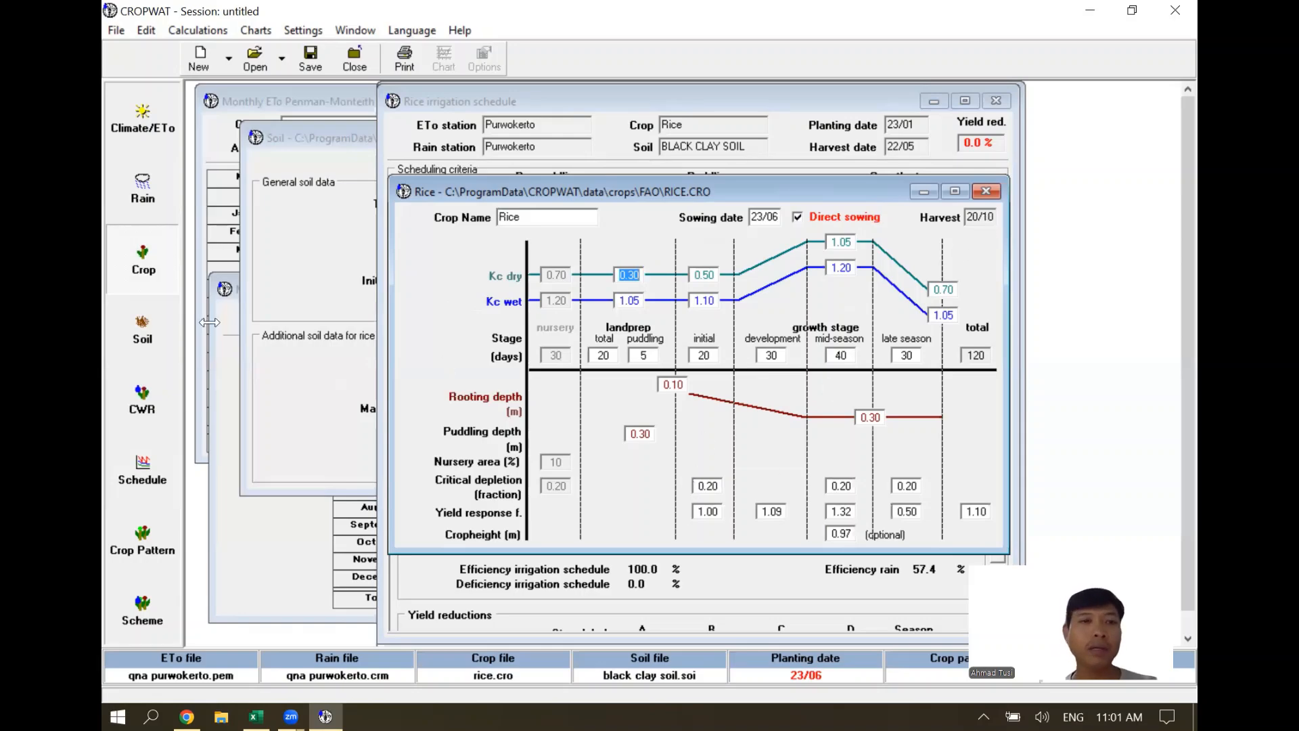
# - Recalculate the crop water requirements and the rice irrigation schedule for the June planting date
pyautogui.click(143, 333)
pyautogui.click(145, 408)
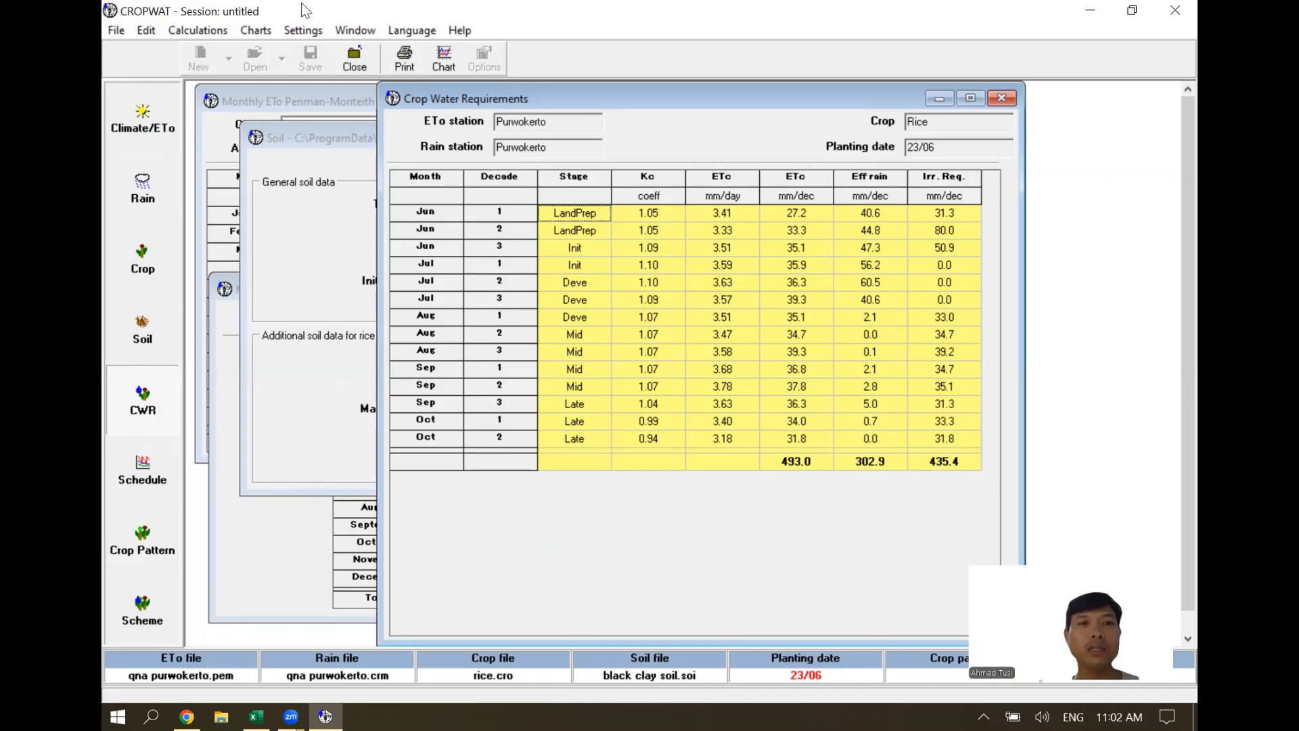
pyautogui.click(150, 483)
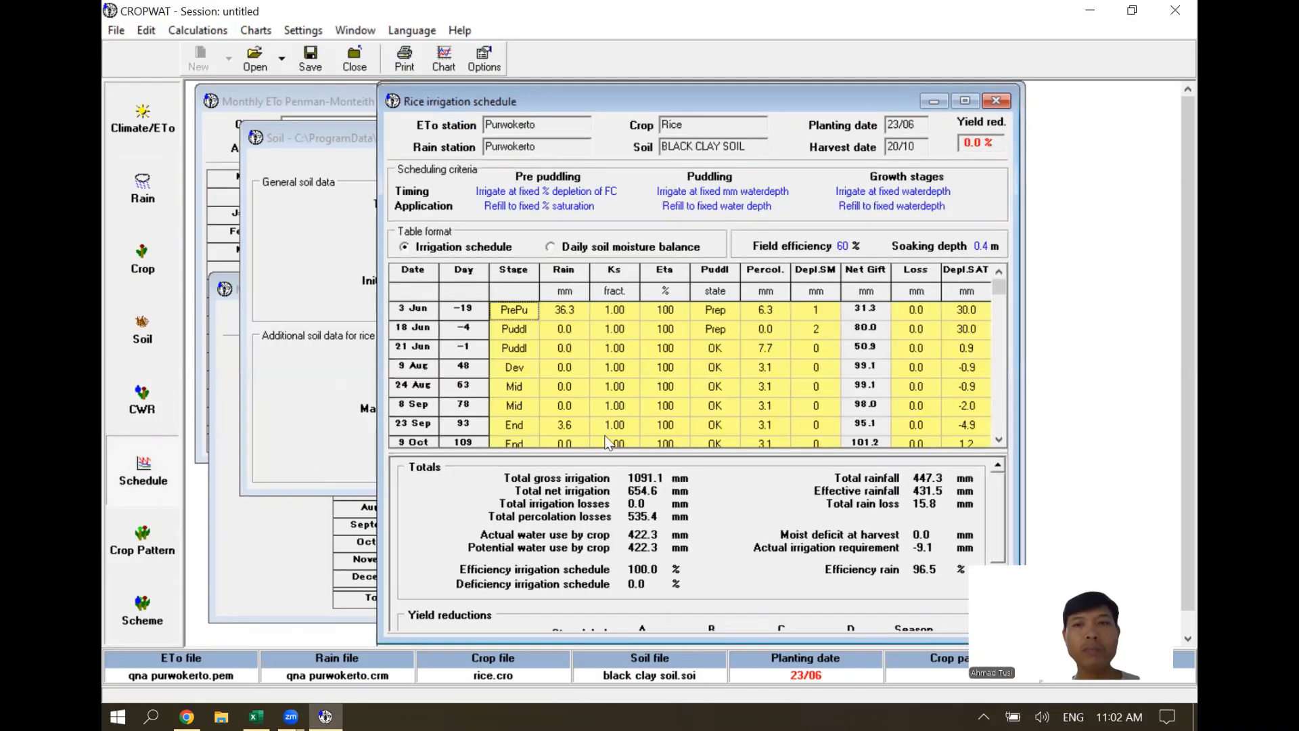